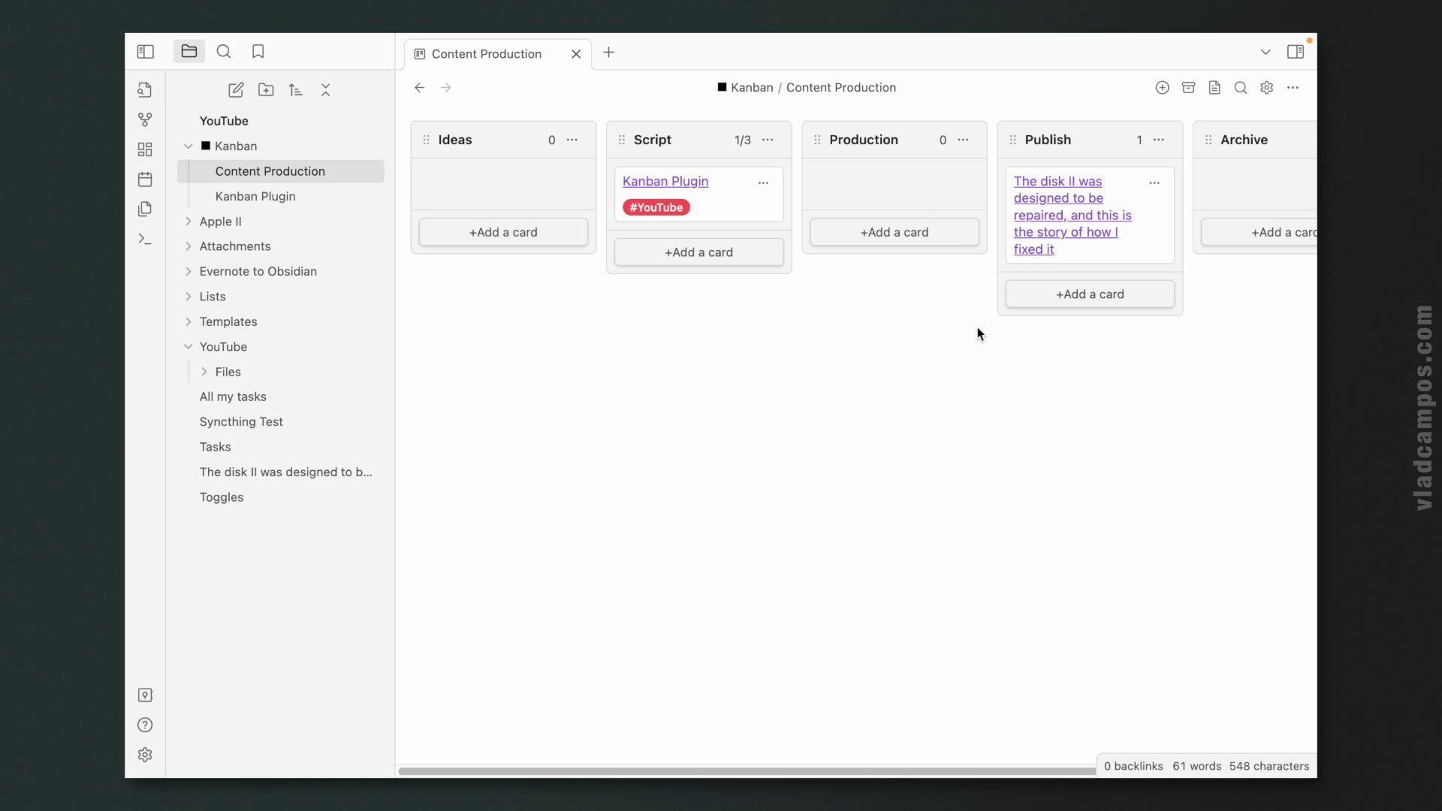
Open the disk II repair note from the Publish column and add the #YouTube tag below its intro paragraph
left_click(1041, 216)
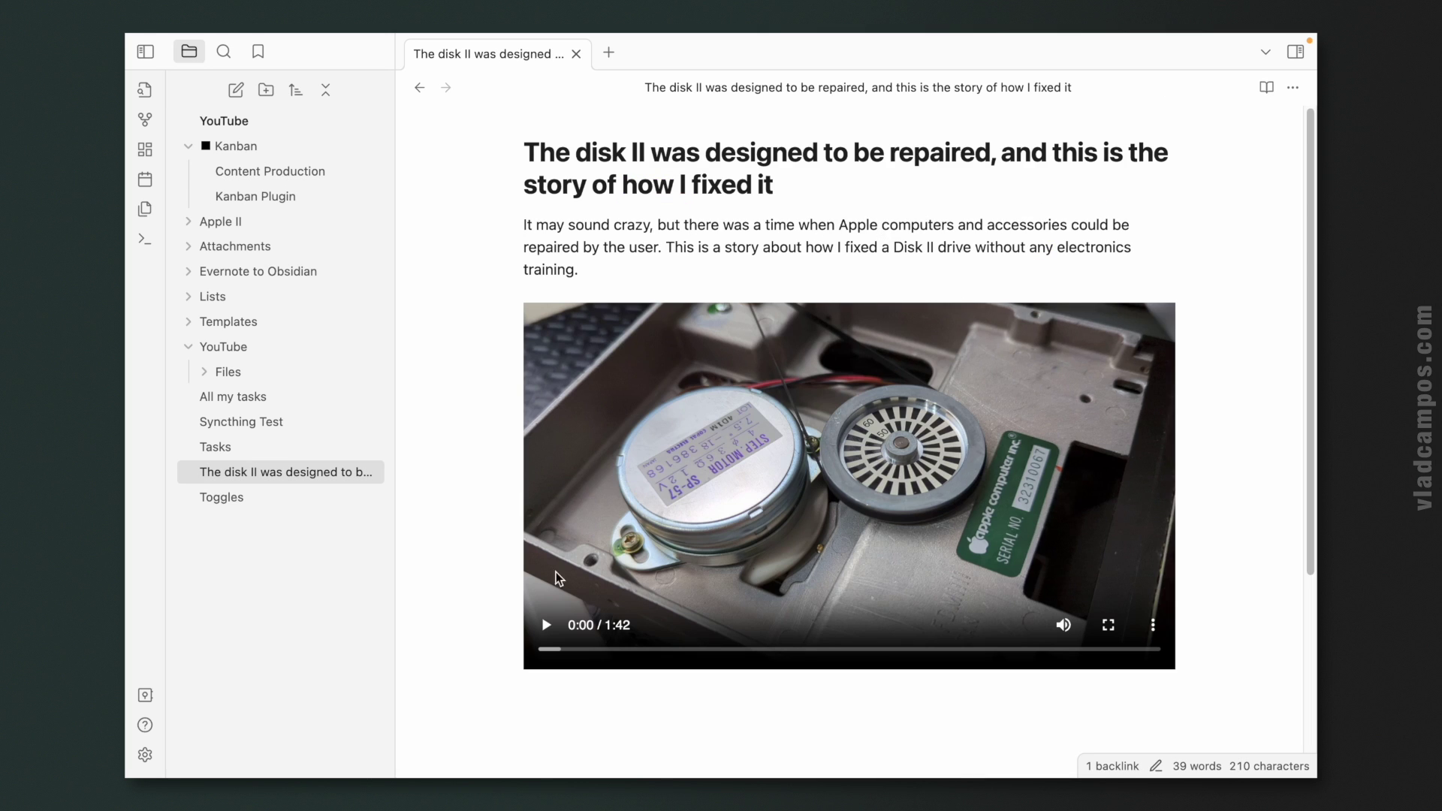
left_click(590, 272)
key("Return")
key("Return")
key("Return")
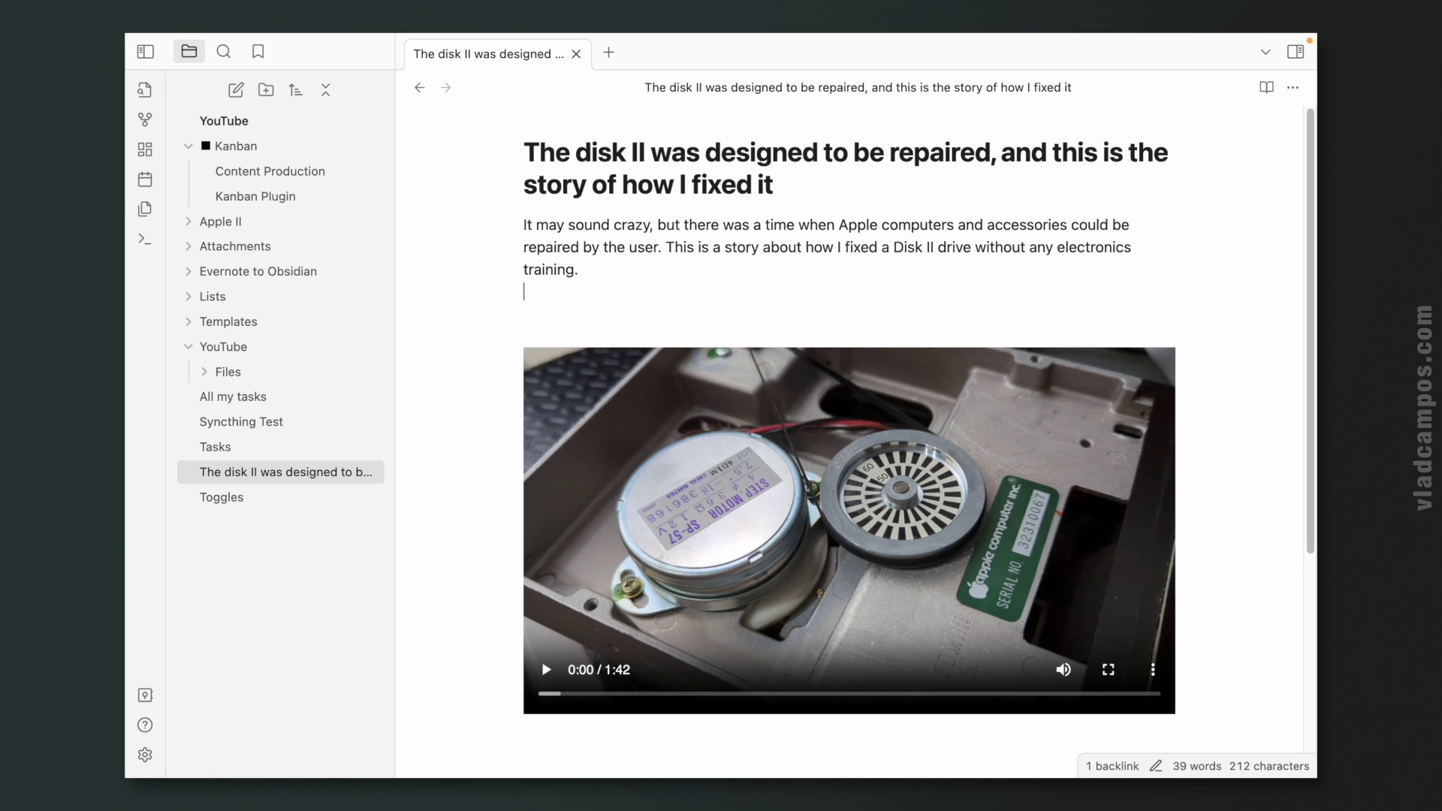
type("#You")
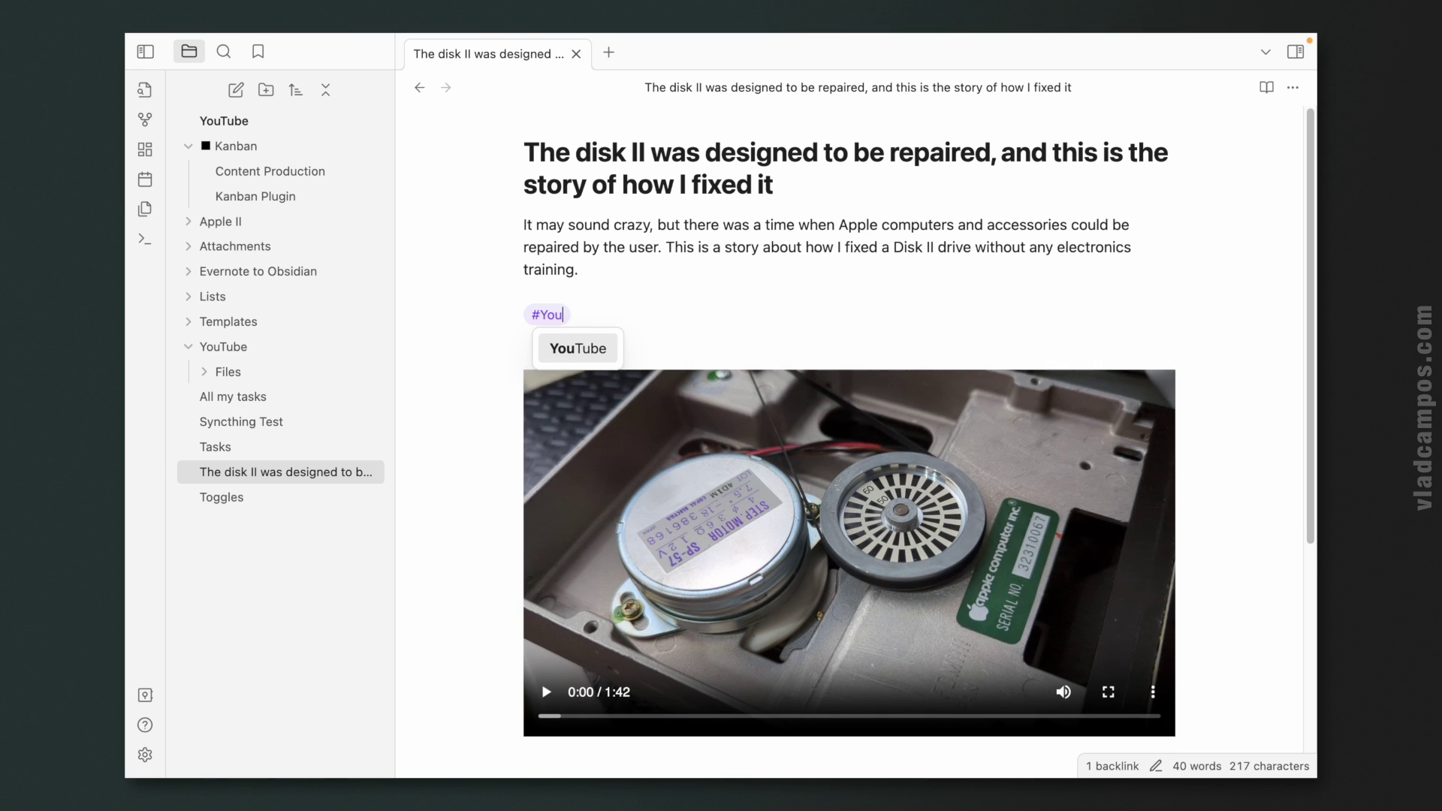
left_click(579, 348)
left_click(577, 284)
Open the Kanban Plugin note and add a tags property with the value YouTube
left_click(272, 202)
left_click(578, 296)
left_click(580, 333)
left_click(671, 293)
type("You")
left_click(718, 340)
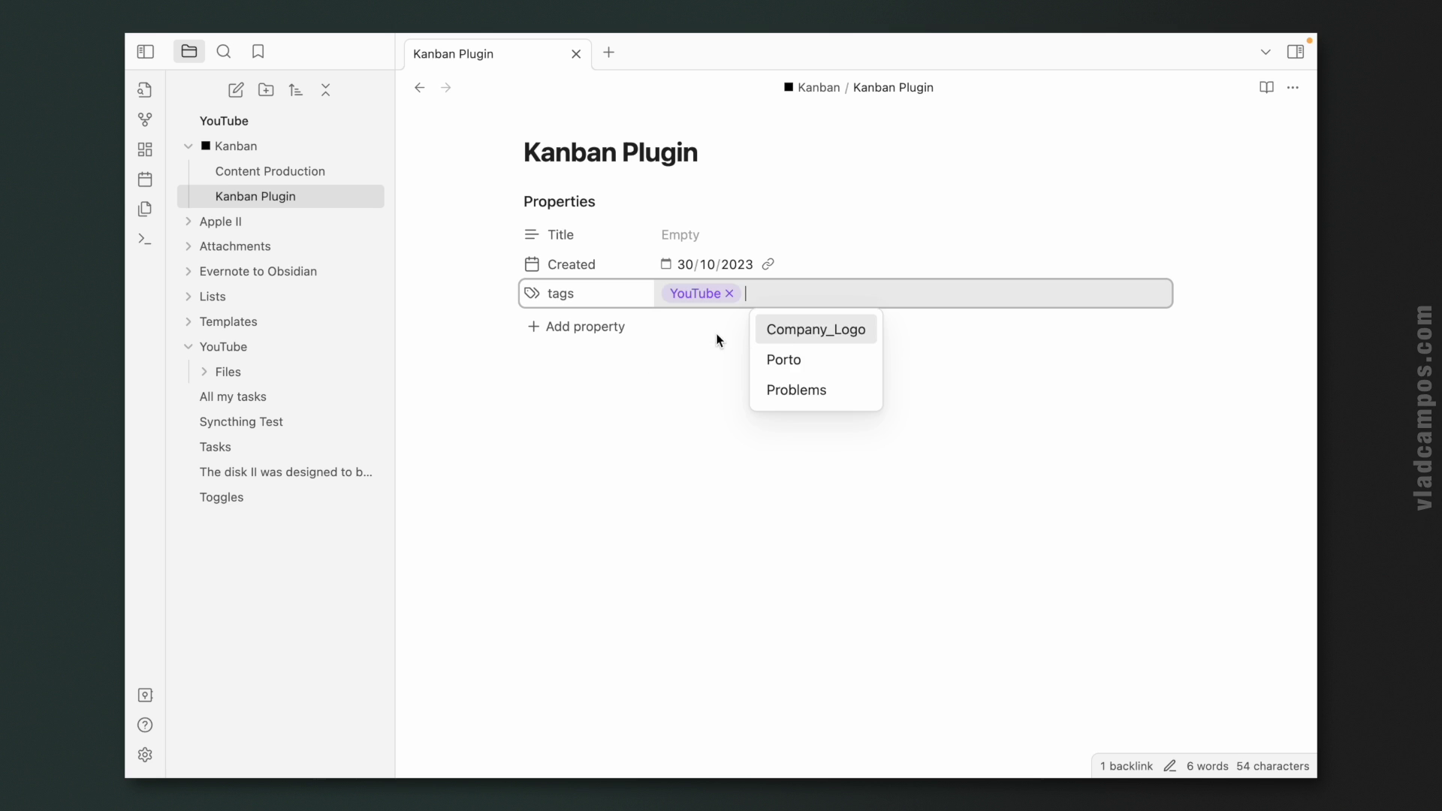
left_click(705, 456)
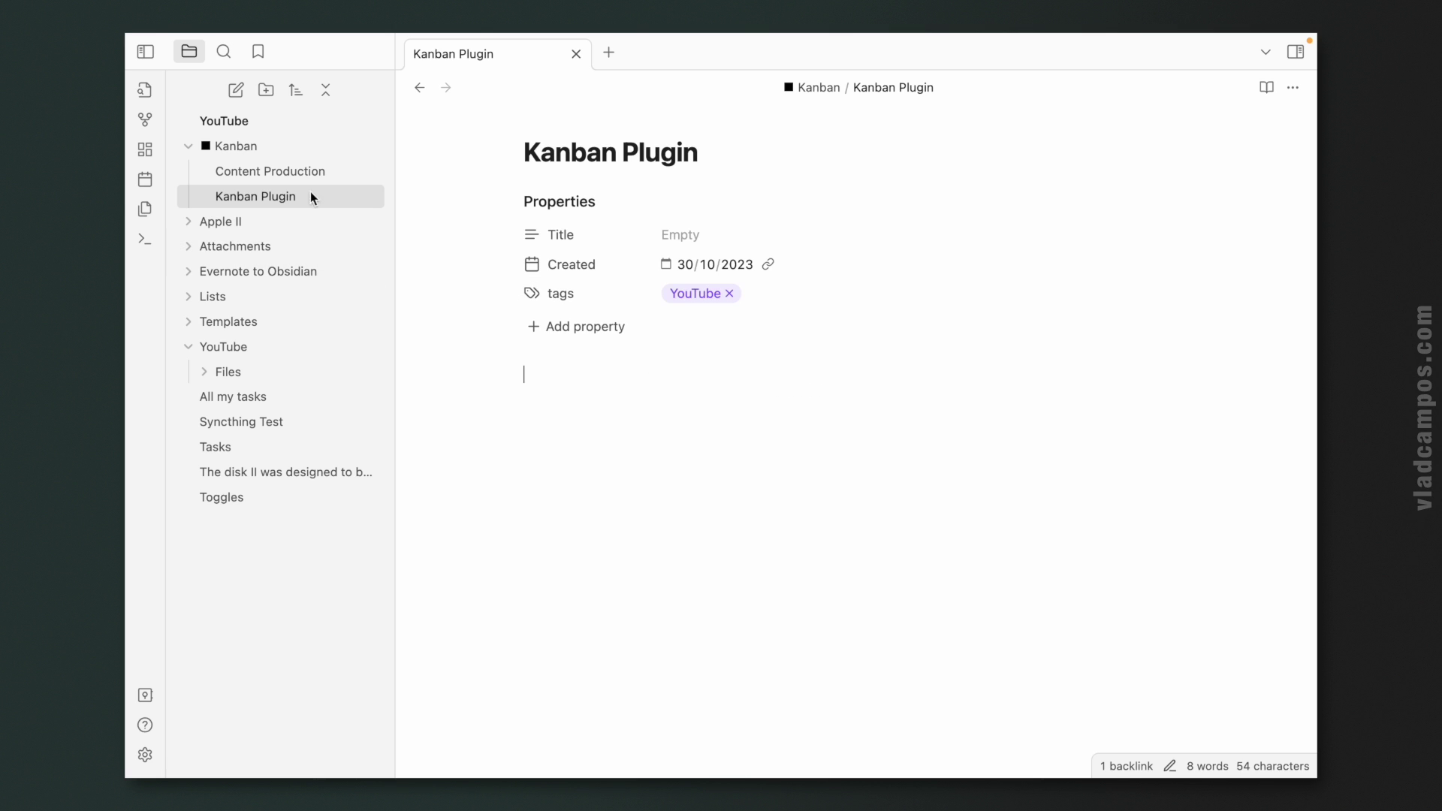
Reopen the disk II repair note and collapse the YouTube folder in the file list
left_click(344, 197)
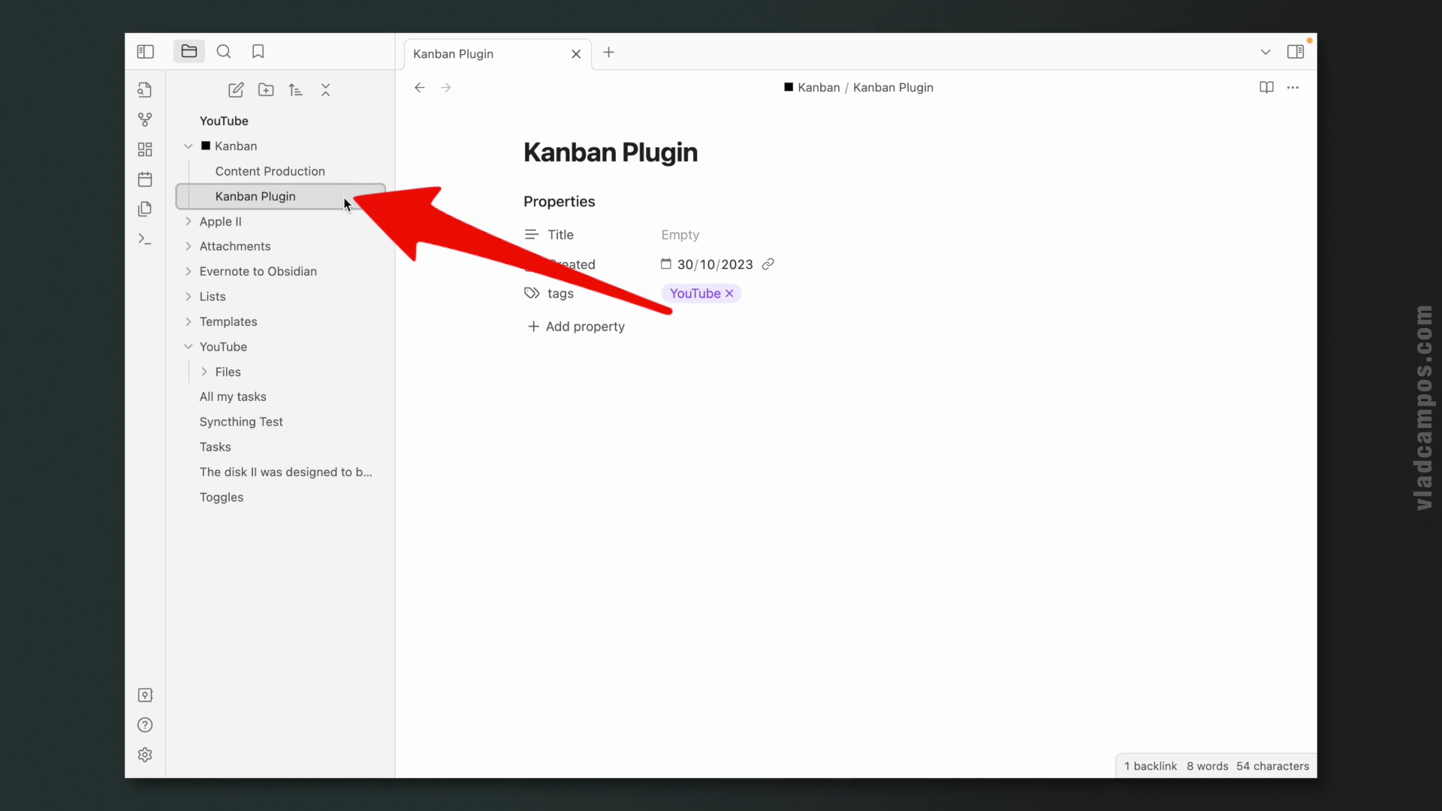
left_click(295, 465)
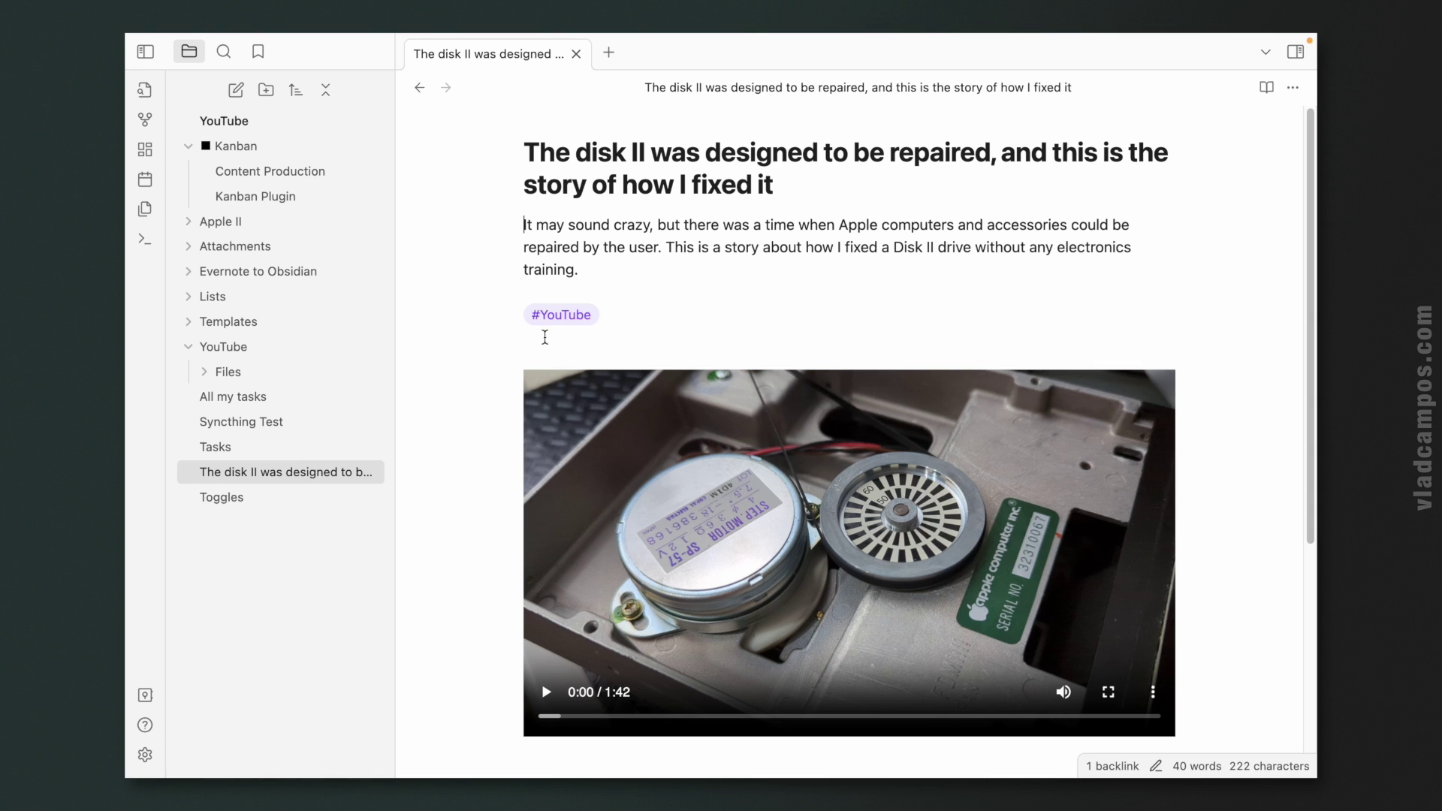
left_click(357, 346)
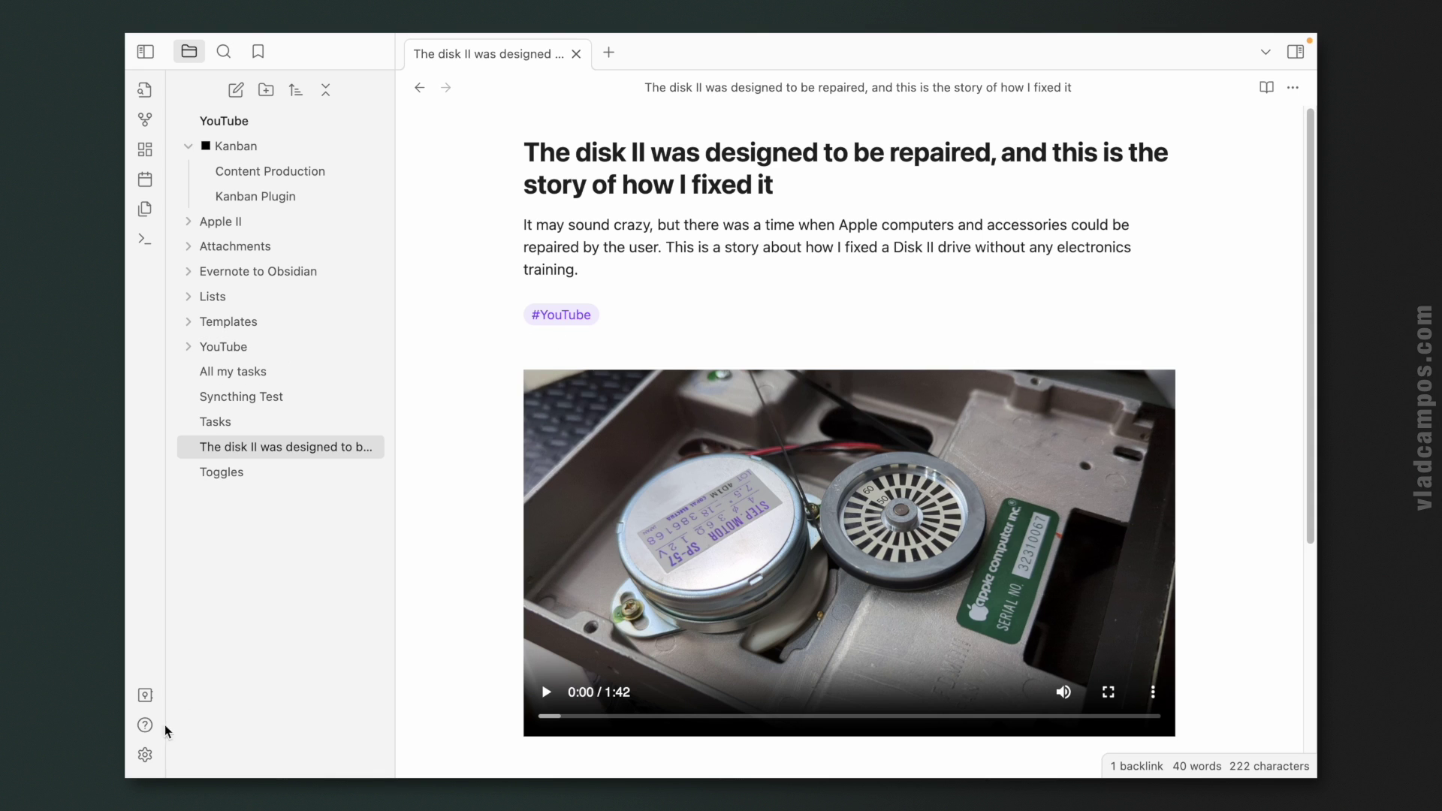
Find the community plugin "auto note mover", then install and enable it
left_click(147, 754)
left_click(350, 312)
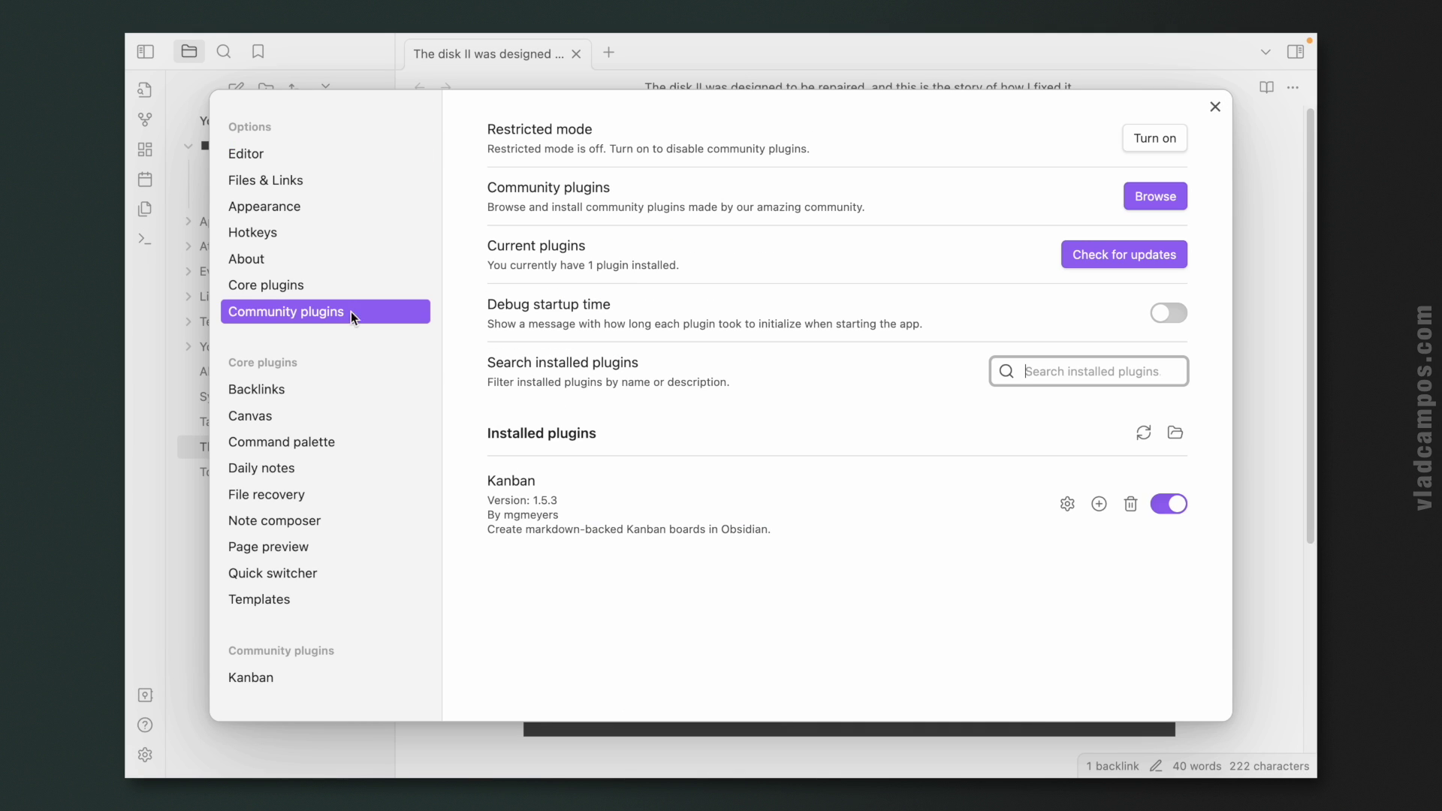
left_click(1156, 196)
type("auto note mover")
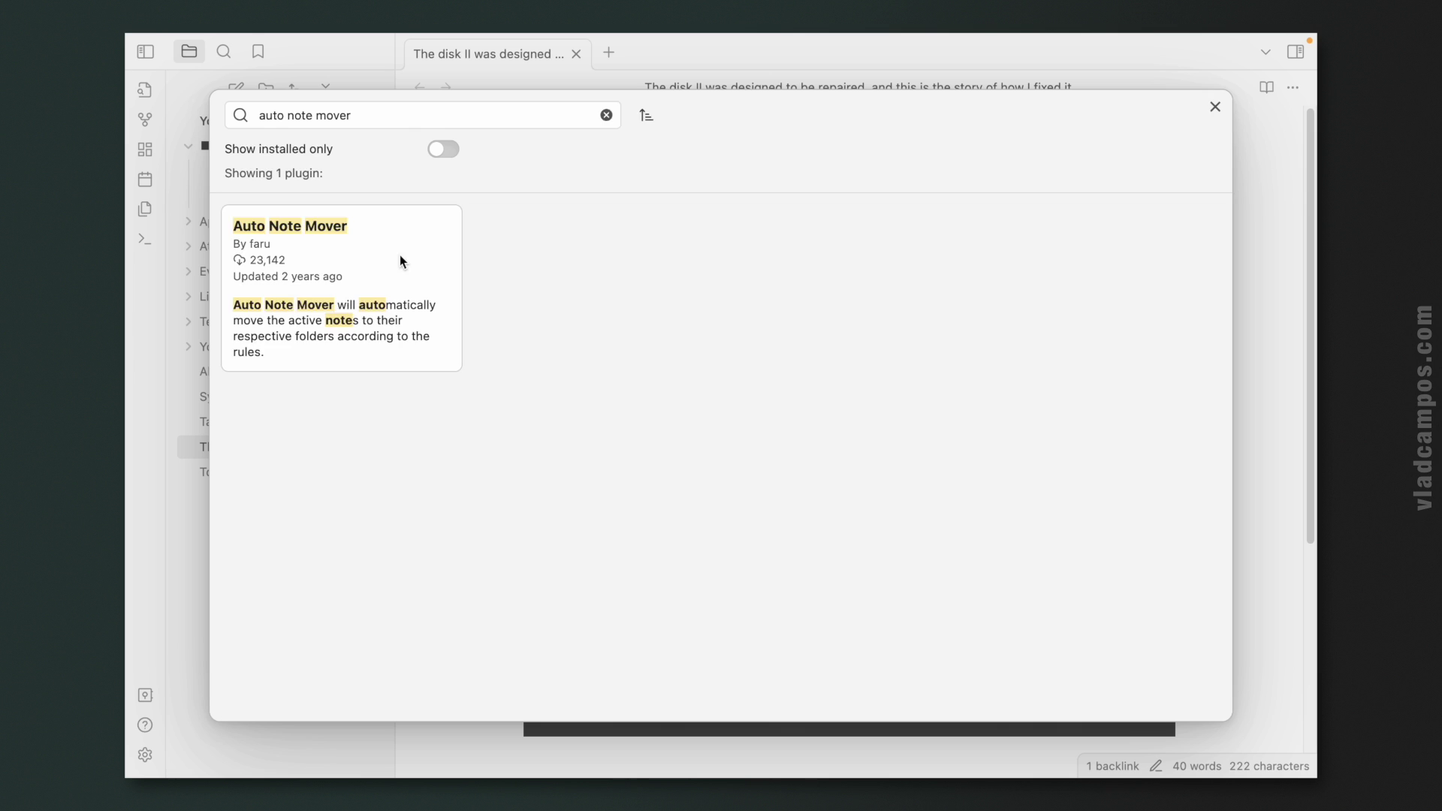
left_click(400, 261)
left_click(566, 371)
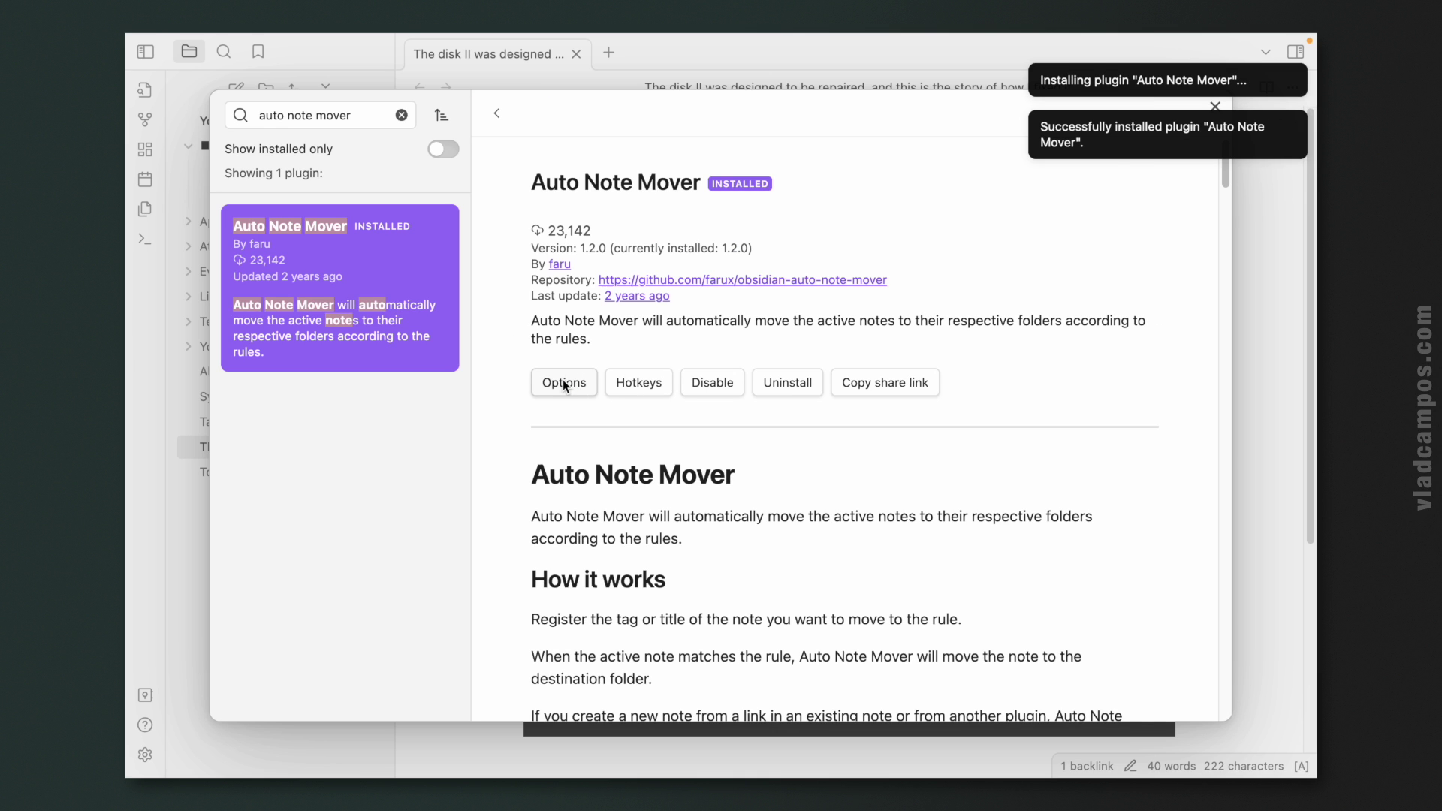
In the Auto Note Mover options, set a rule sending notes tagged #YouTube to the YouTube folder, and close the settings
left_click(563, 383)
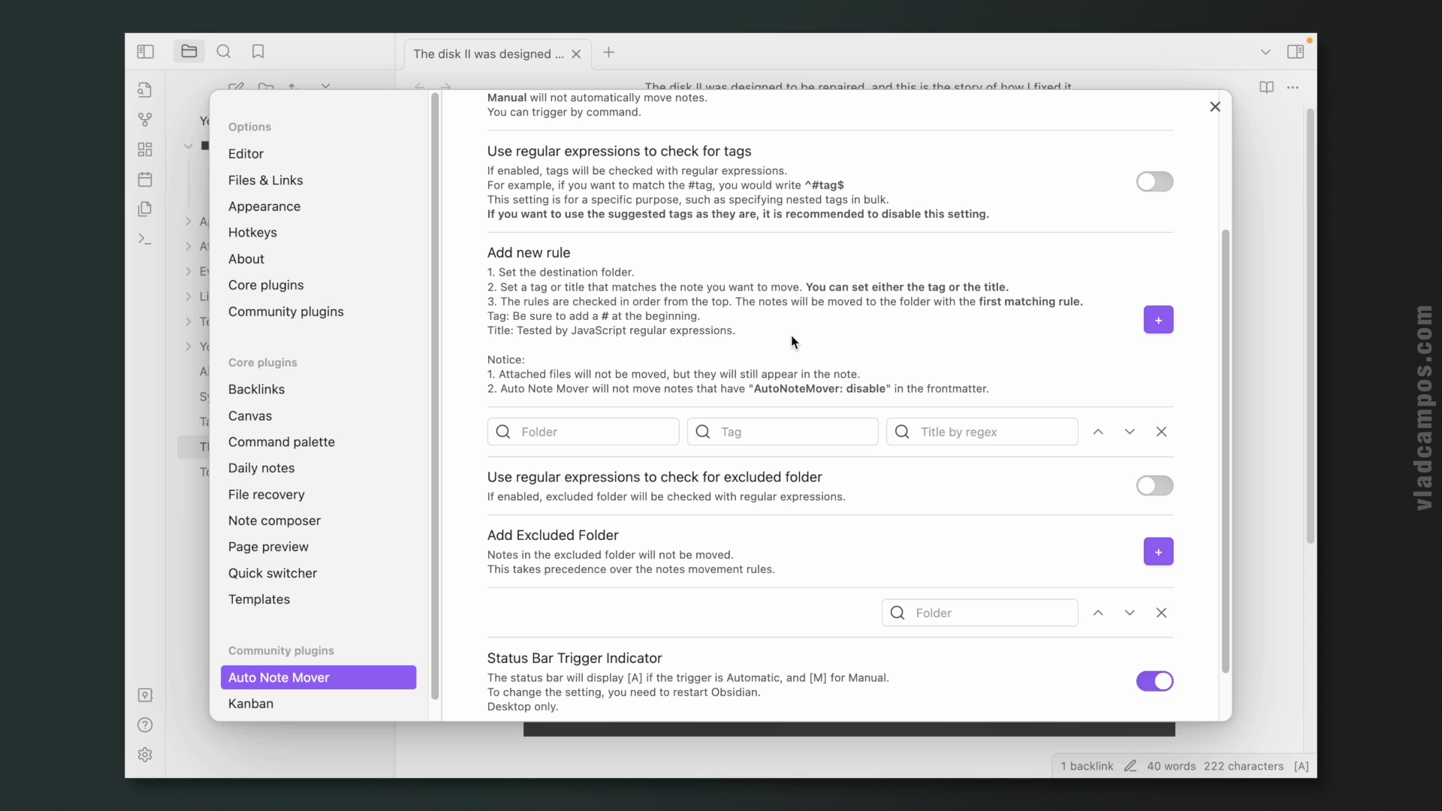
scroll(792, 336, "up", 1)
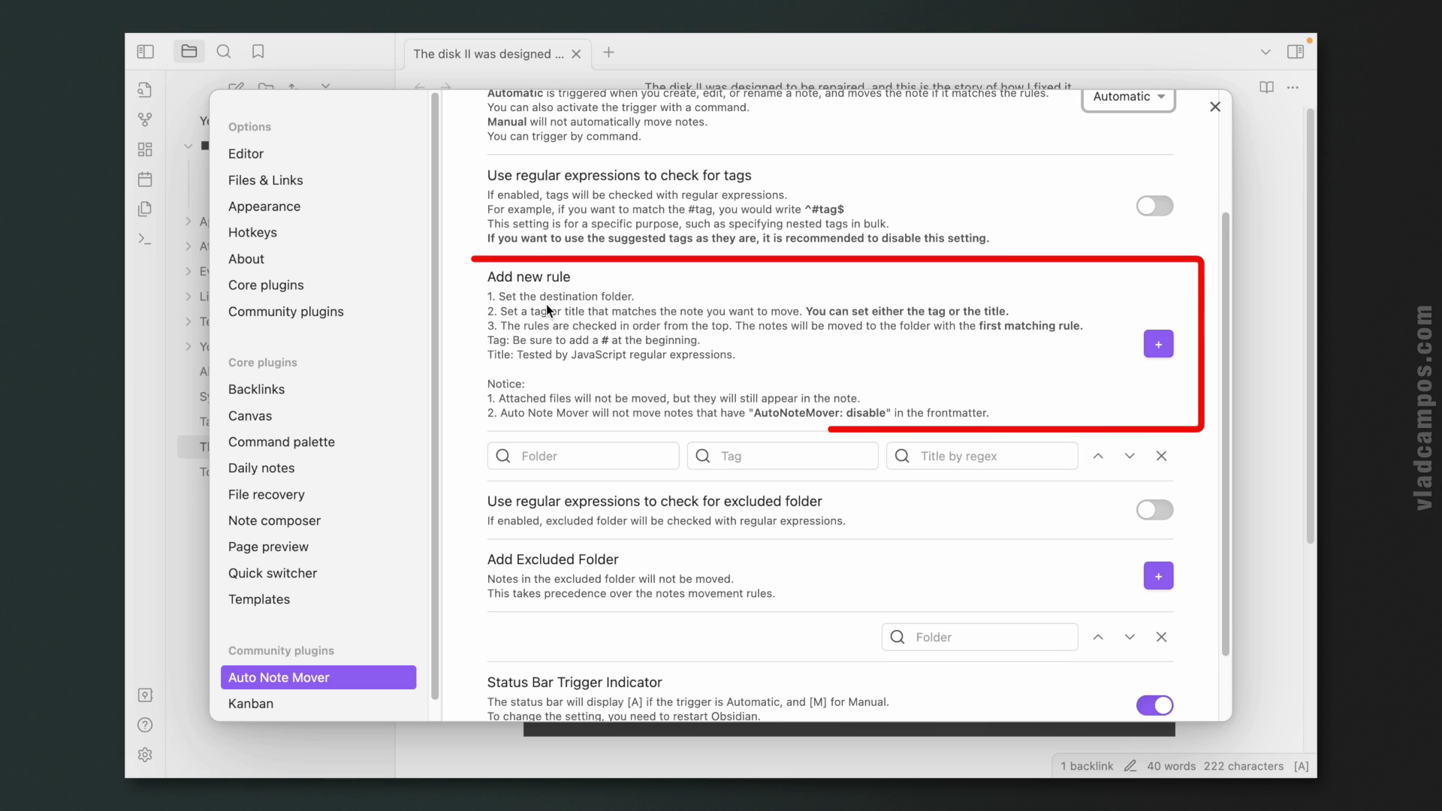
left_click(549, 455)
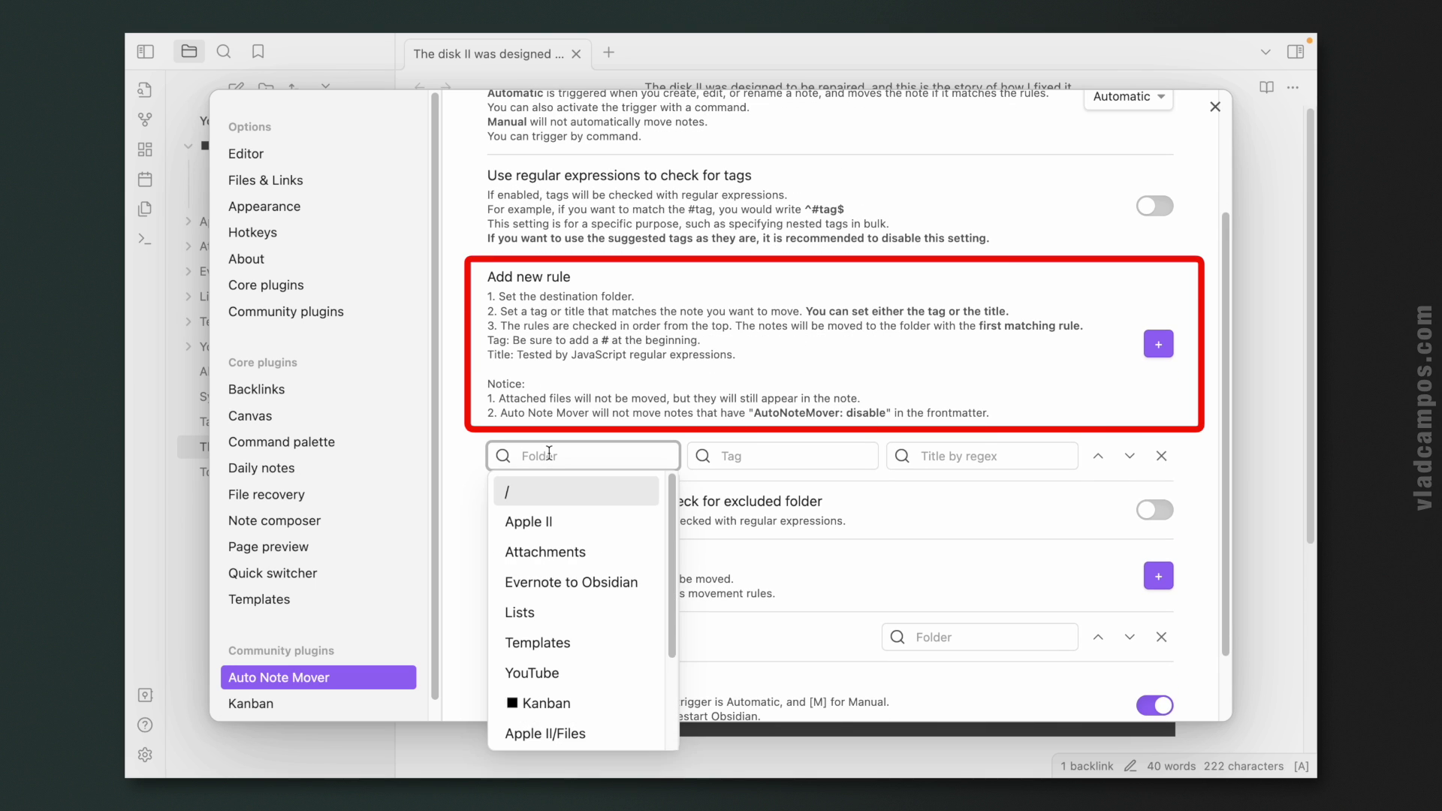
type("Y")
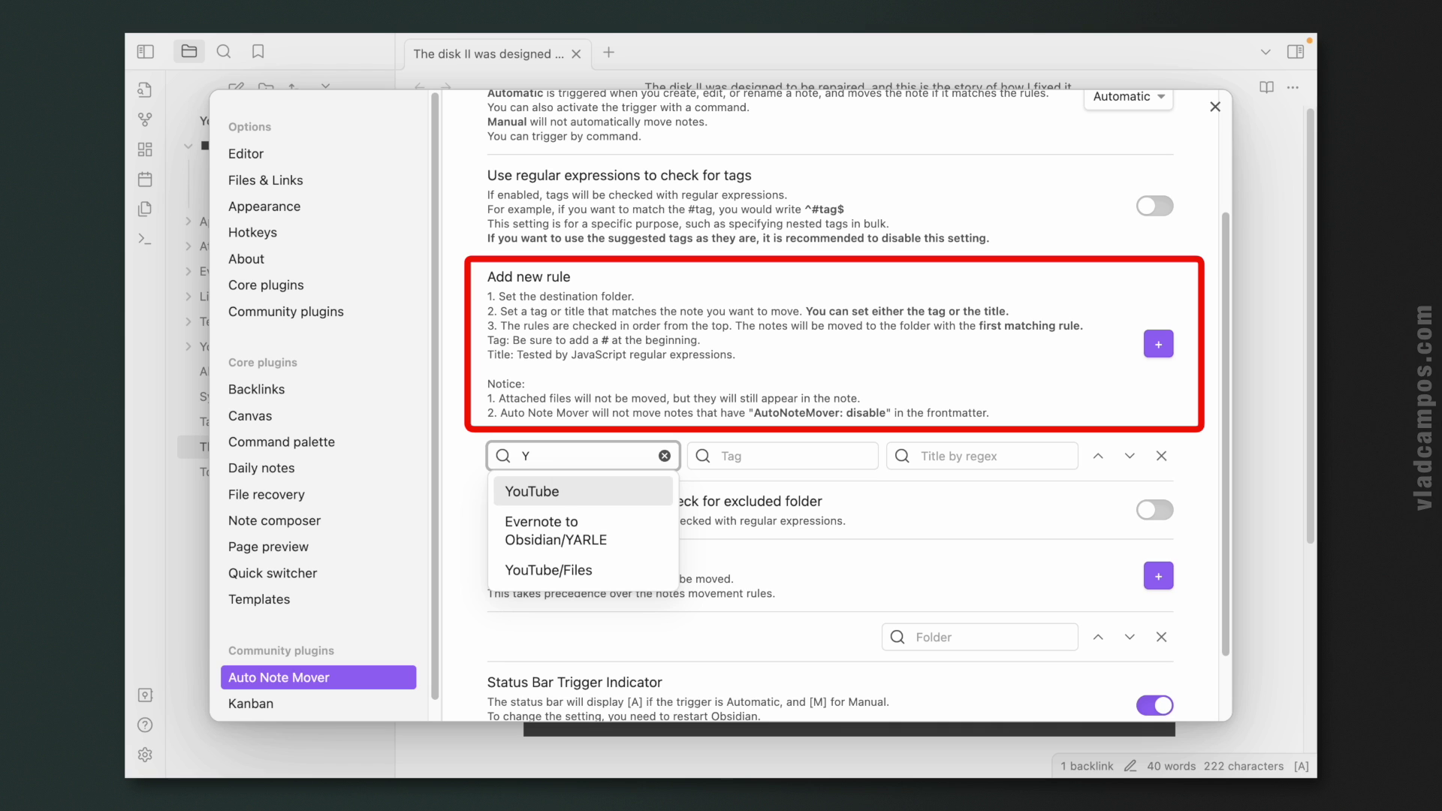
left_click(560, 491)
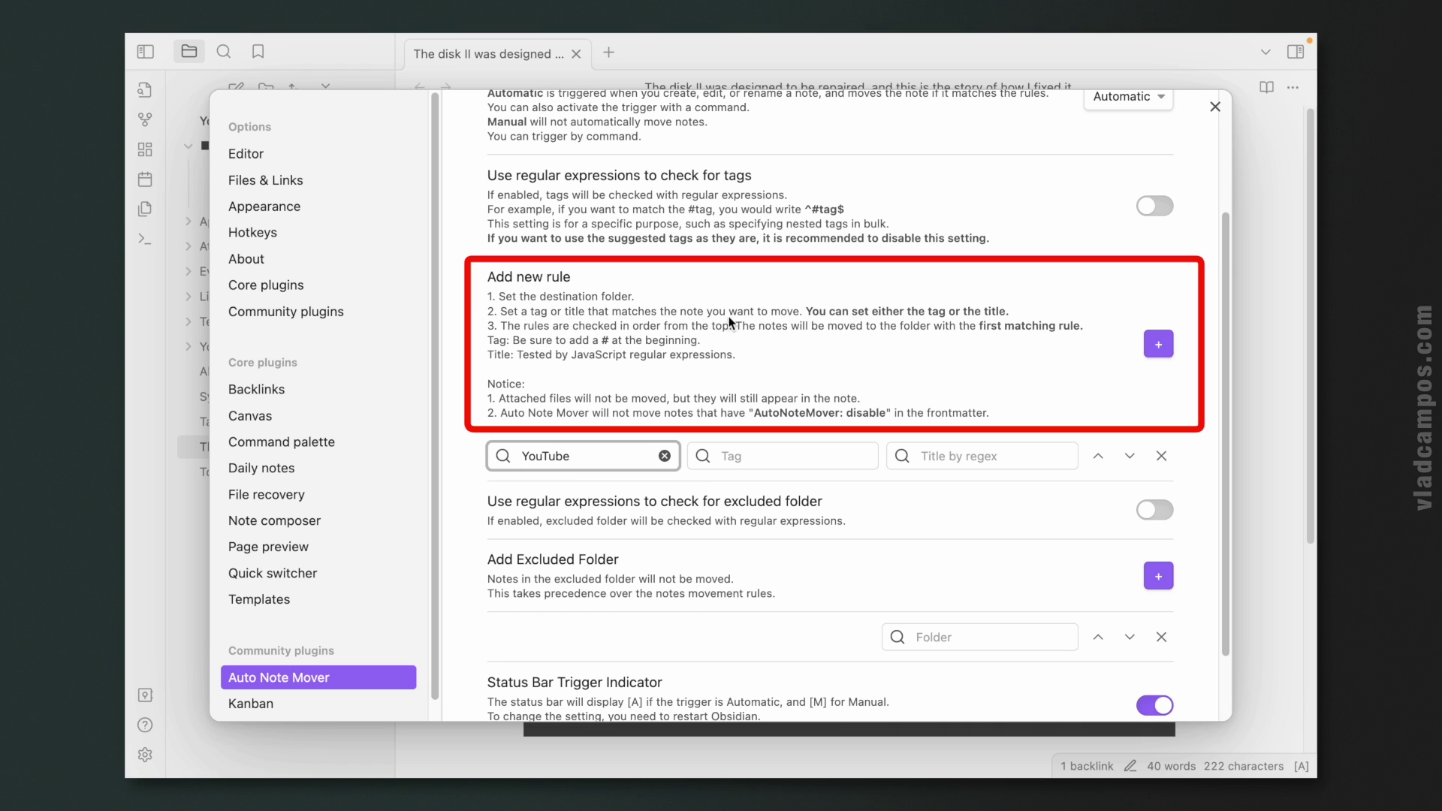
left_click(759, 455)
left_click(769, 491)
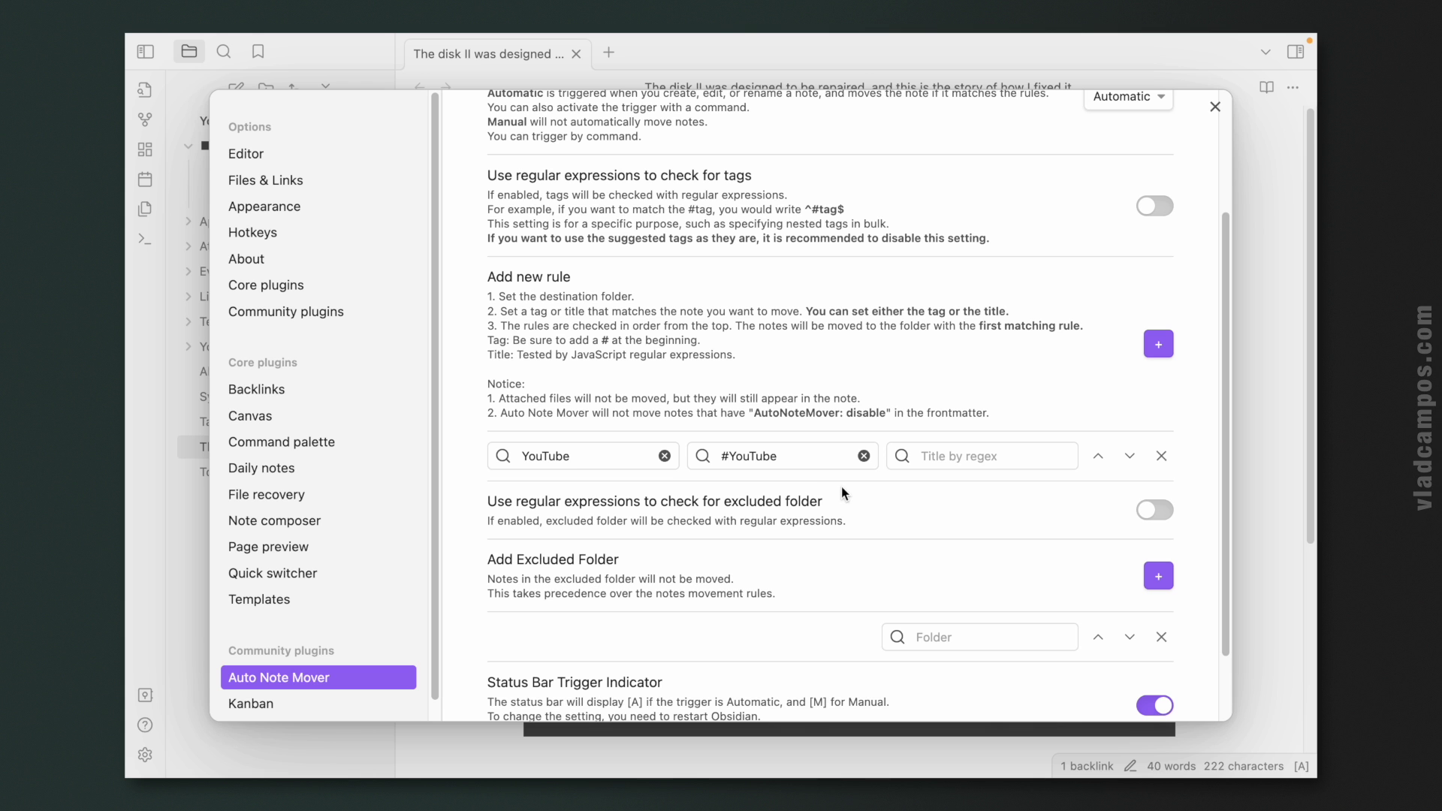
scroll(841, 487, "down", 2)
scroll(835, 517, "up", 5)
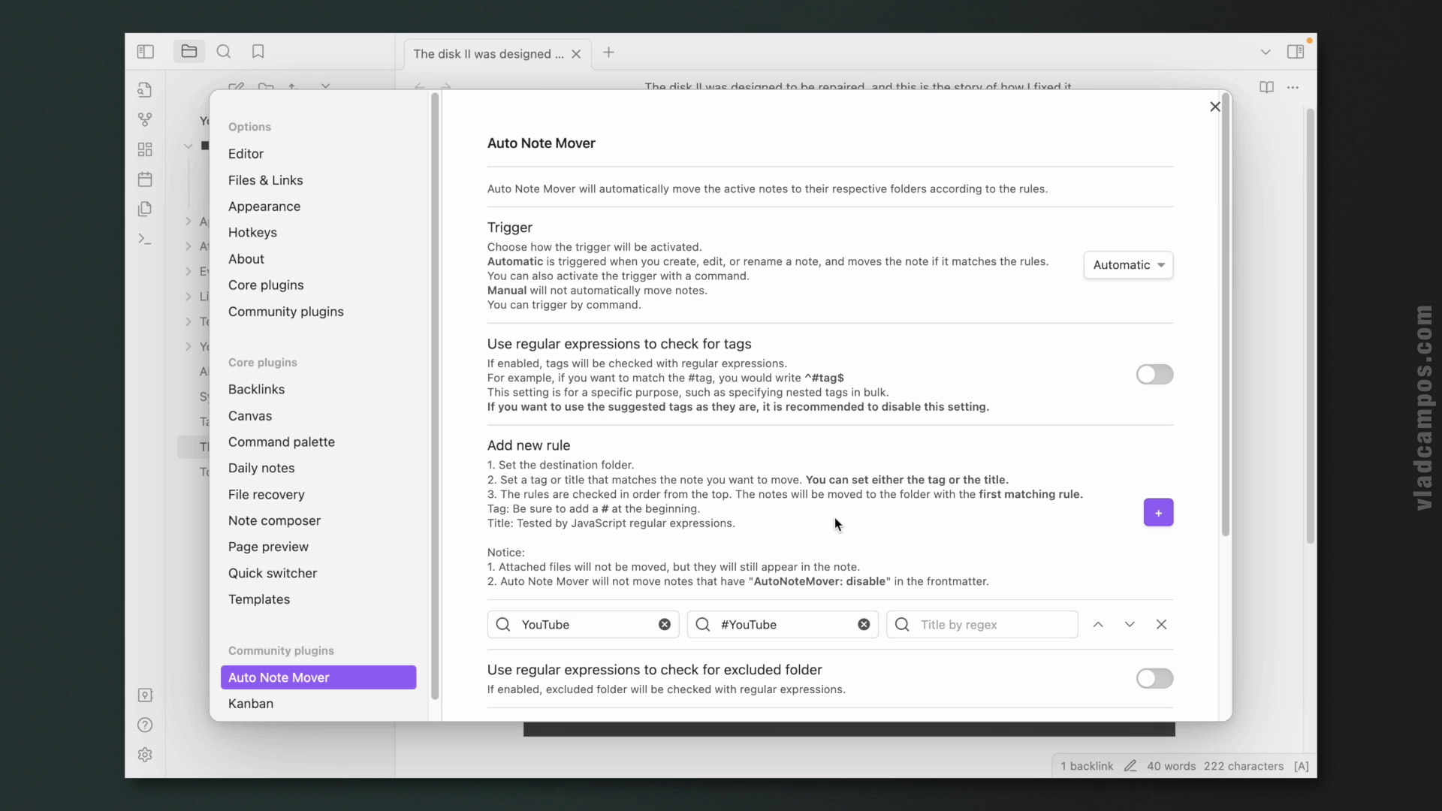
left_click(1215, 106)
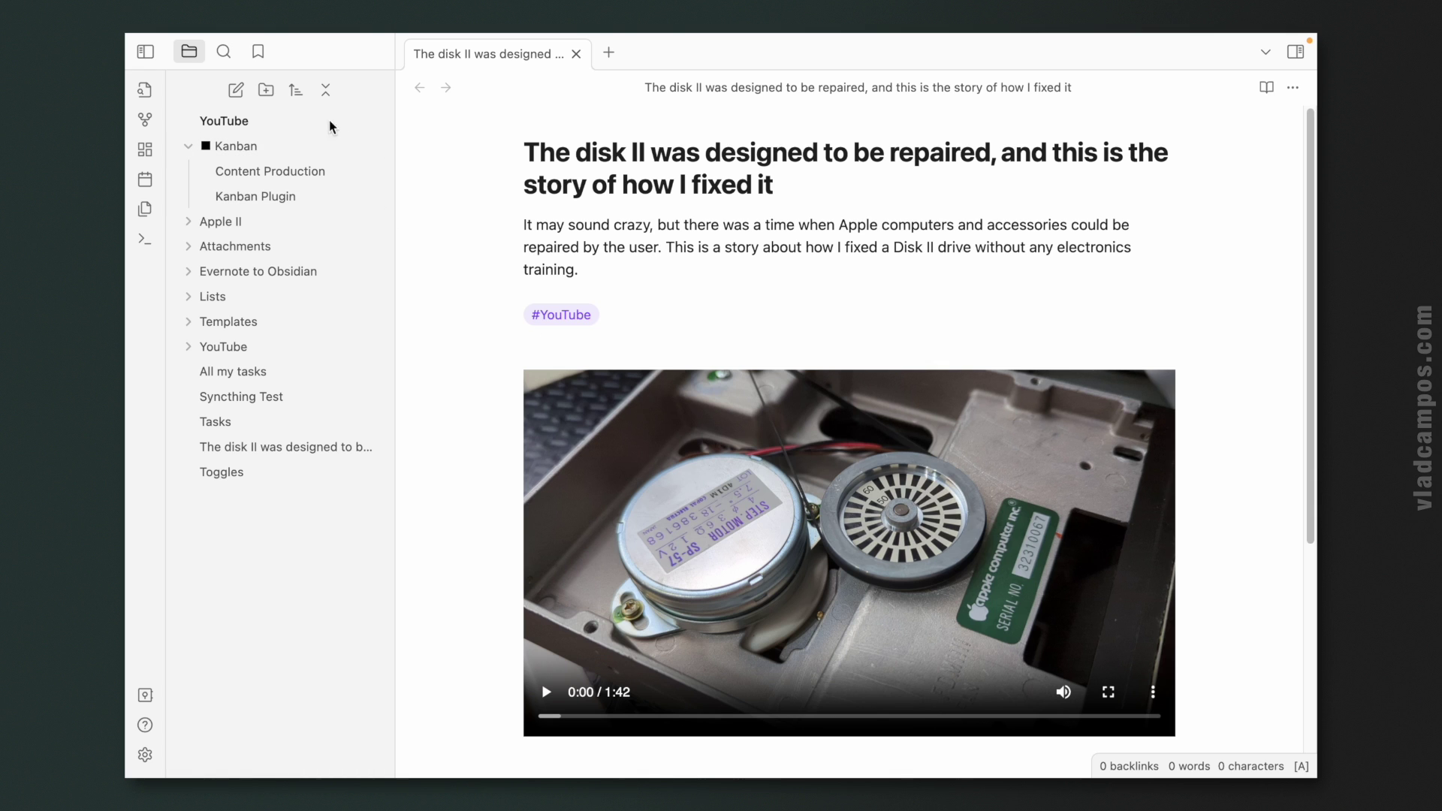
Create a note titled "Teste 1" with the tag #YouTube and expand the YouTube folder to check its location
left_click(237, 91)
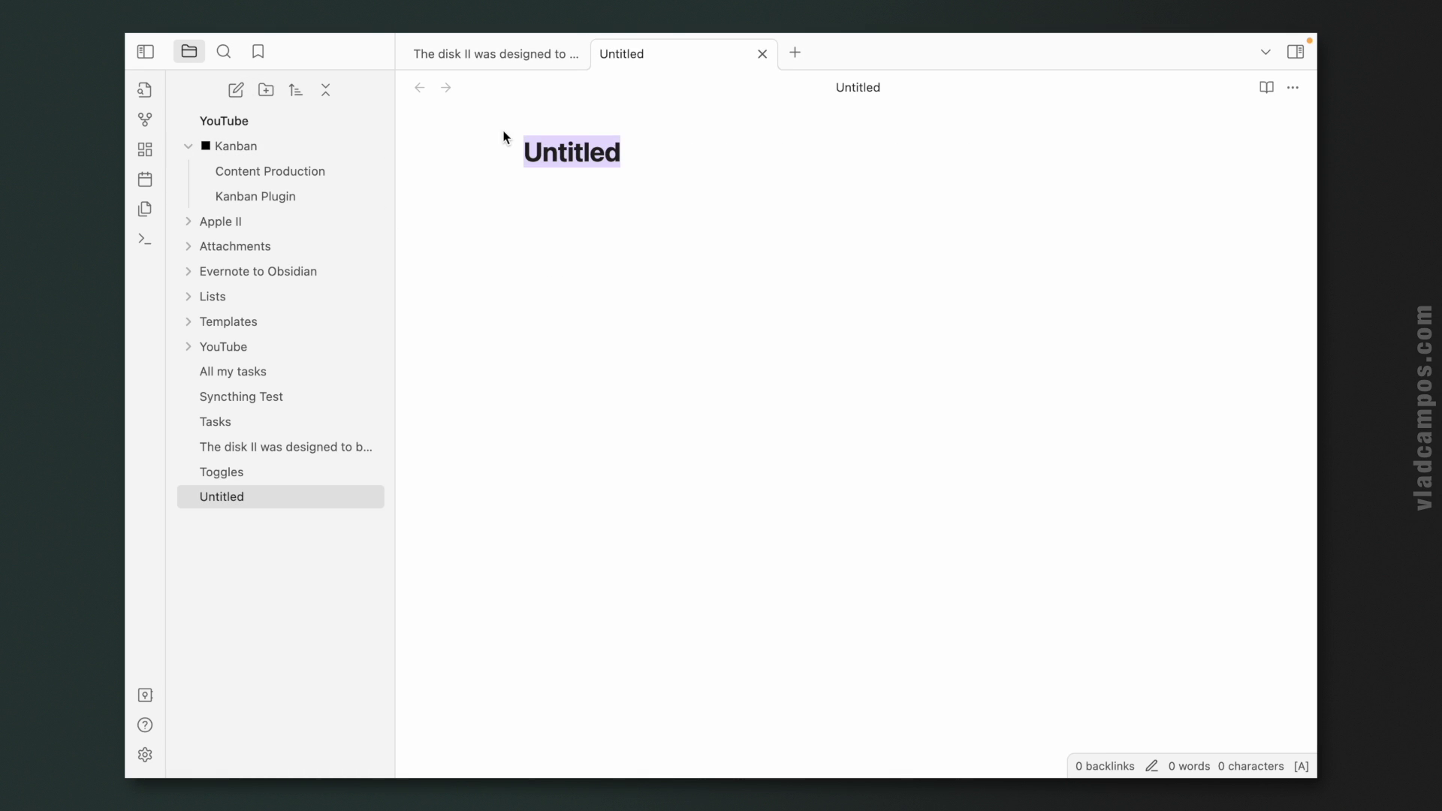
type("Teste 1")
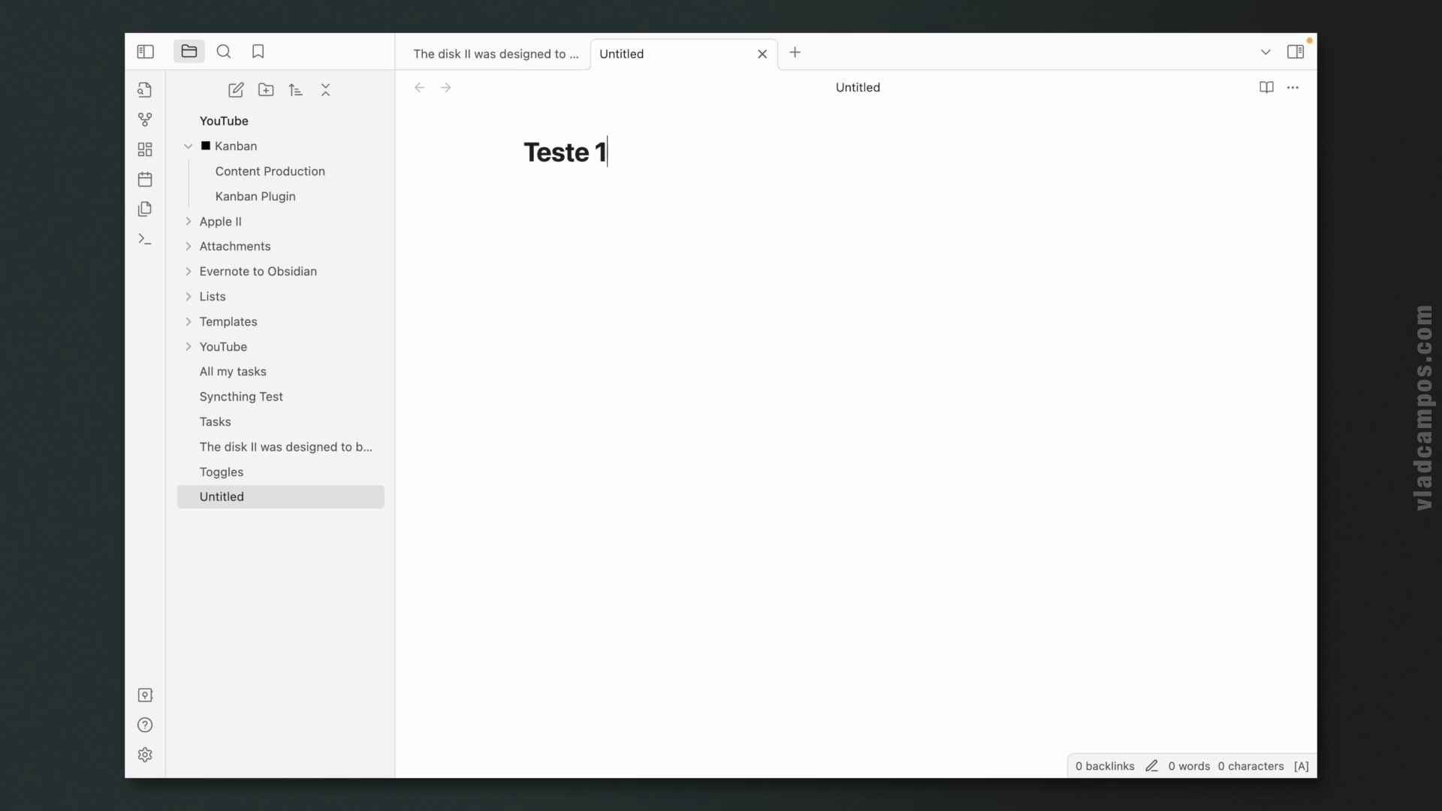
left_click(552, 210)
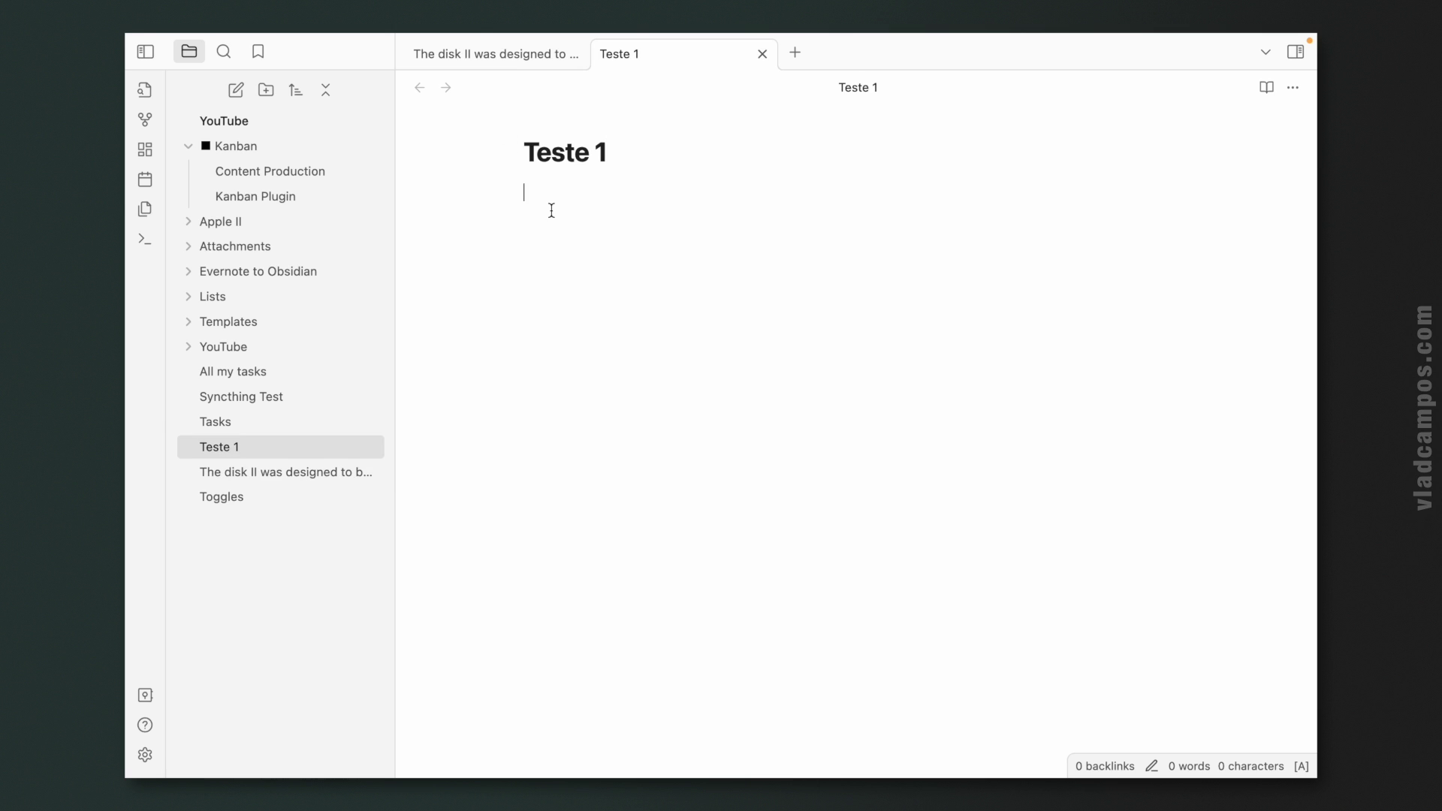
type("#You")
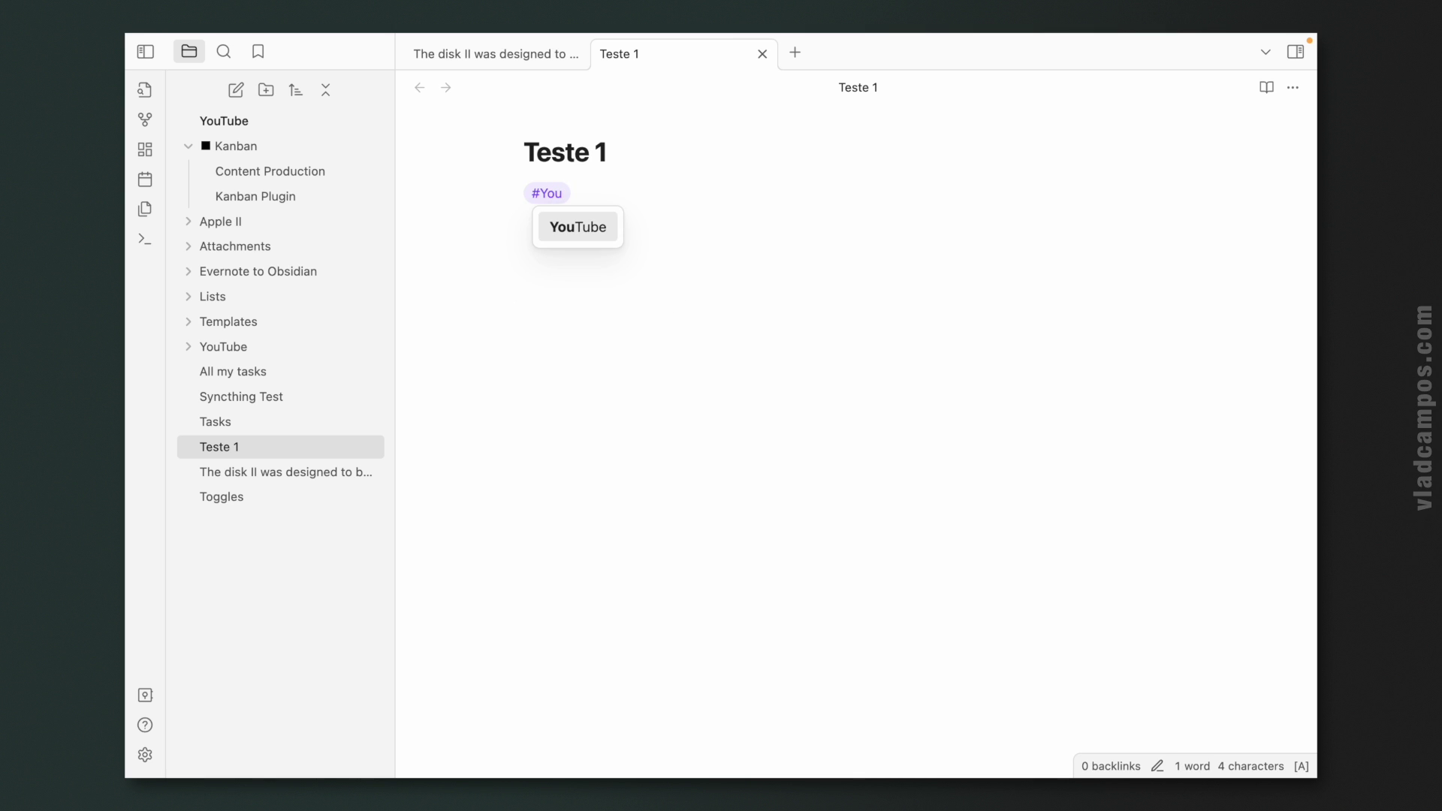
left_click(553, 226)
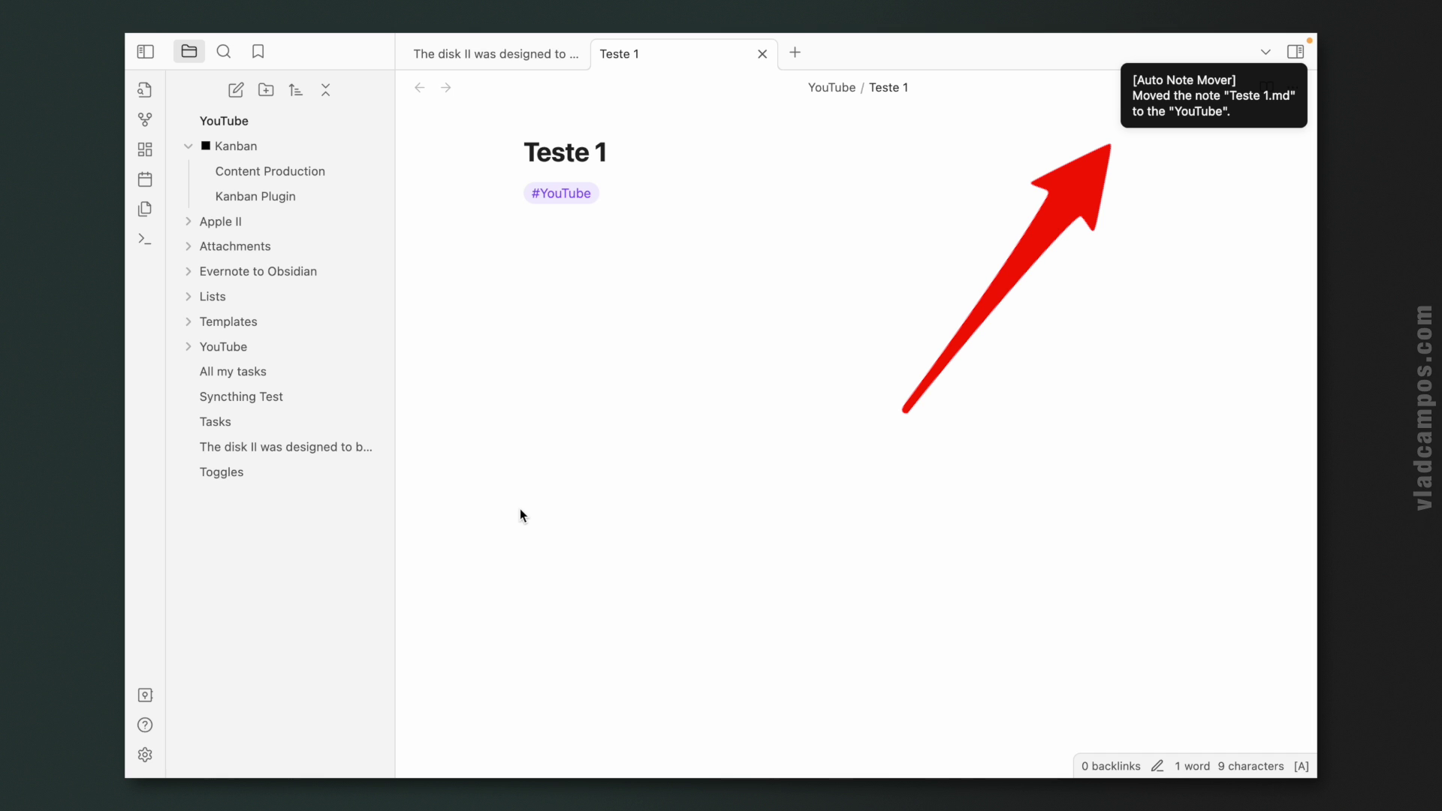
left_click(180, 347)
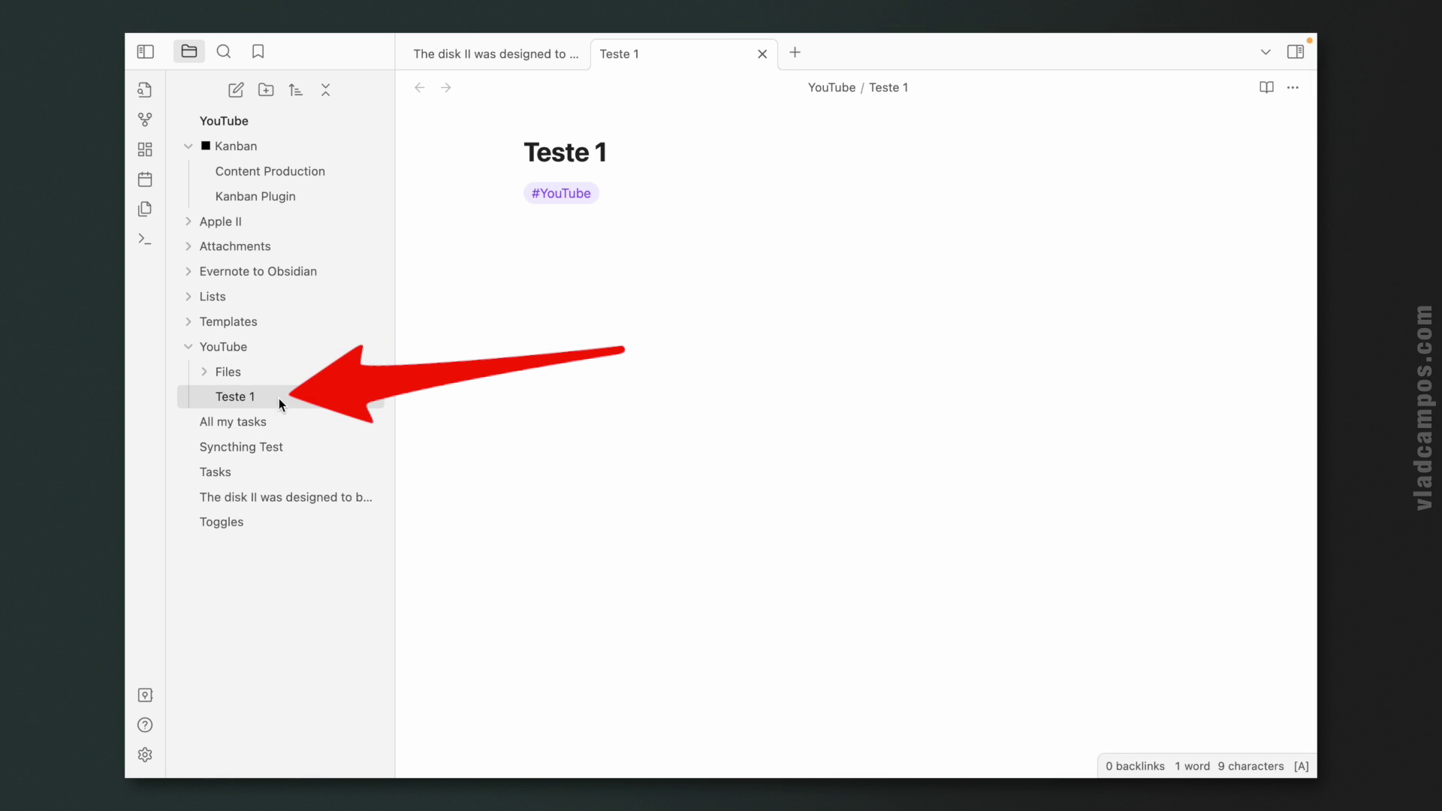
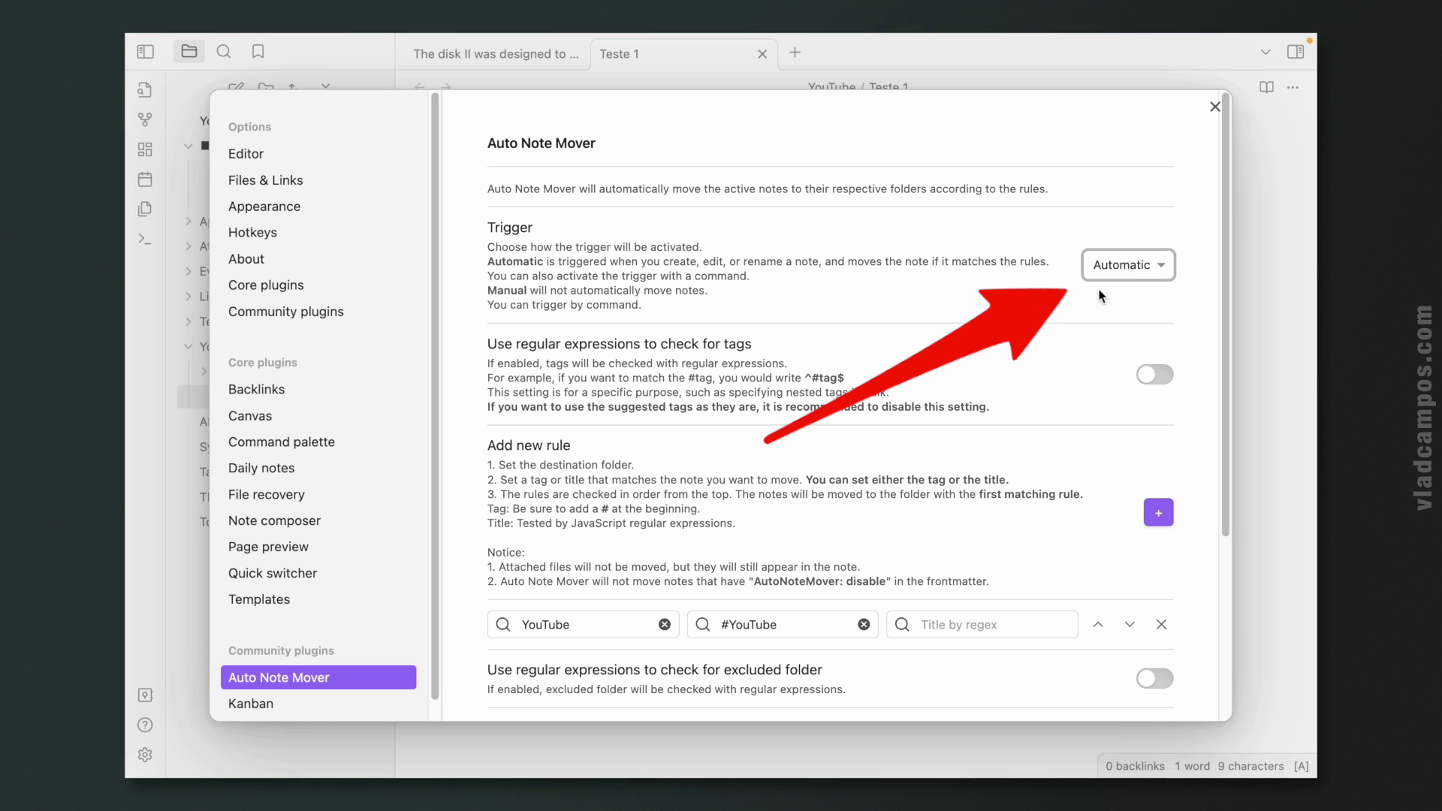
Set the Auto Note Mover trigger to Manual and assign the hotkey Cmd+Shift+M to its "Move the note" command
left_click(1122, 270)
left_click(1129, 287)
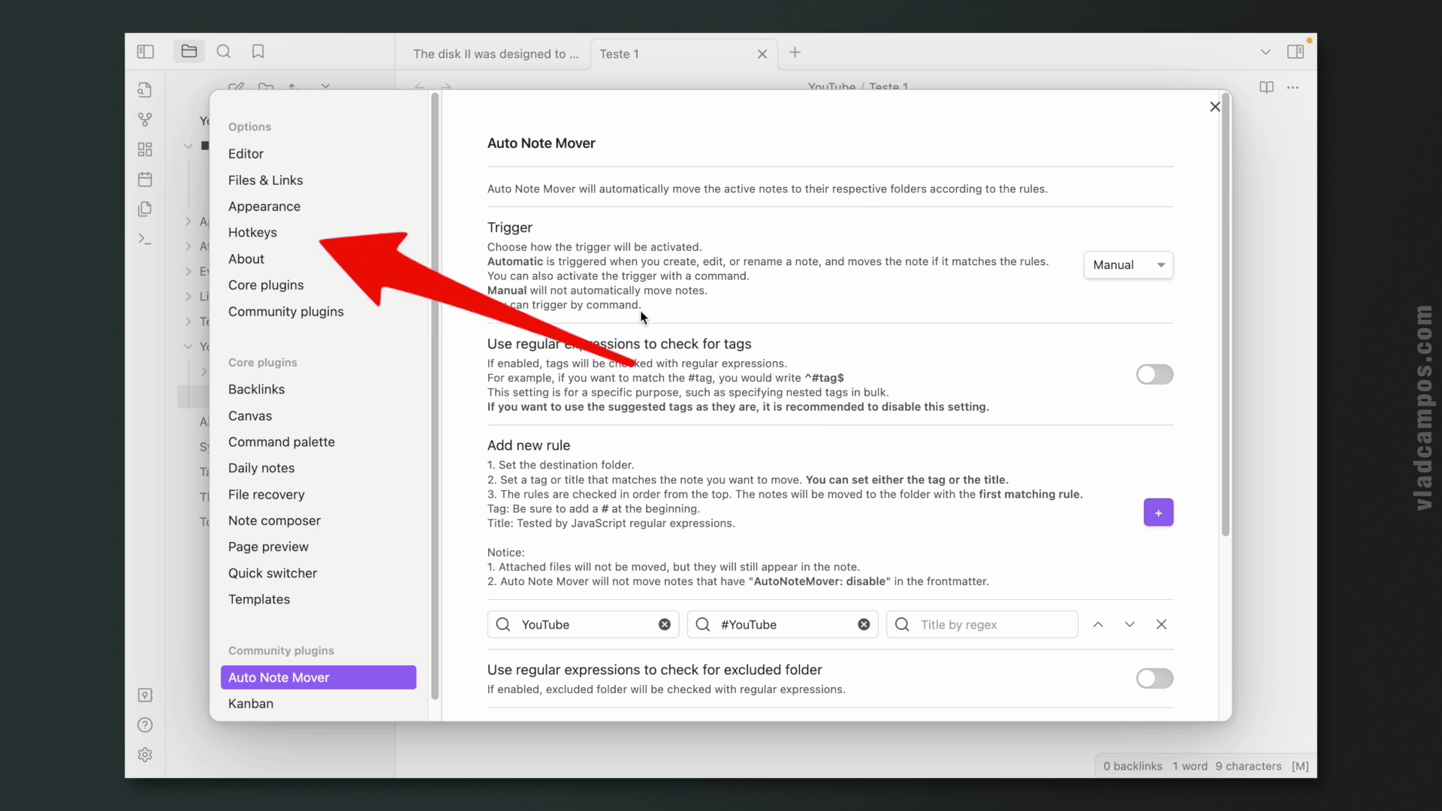
left_click(353, 231)
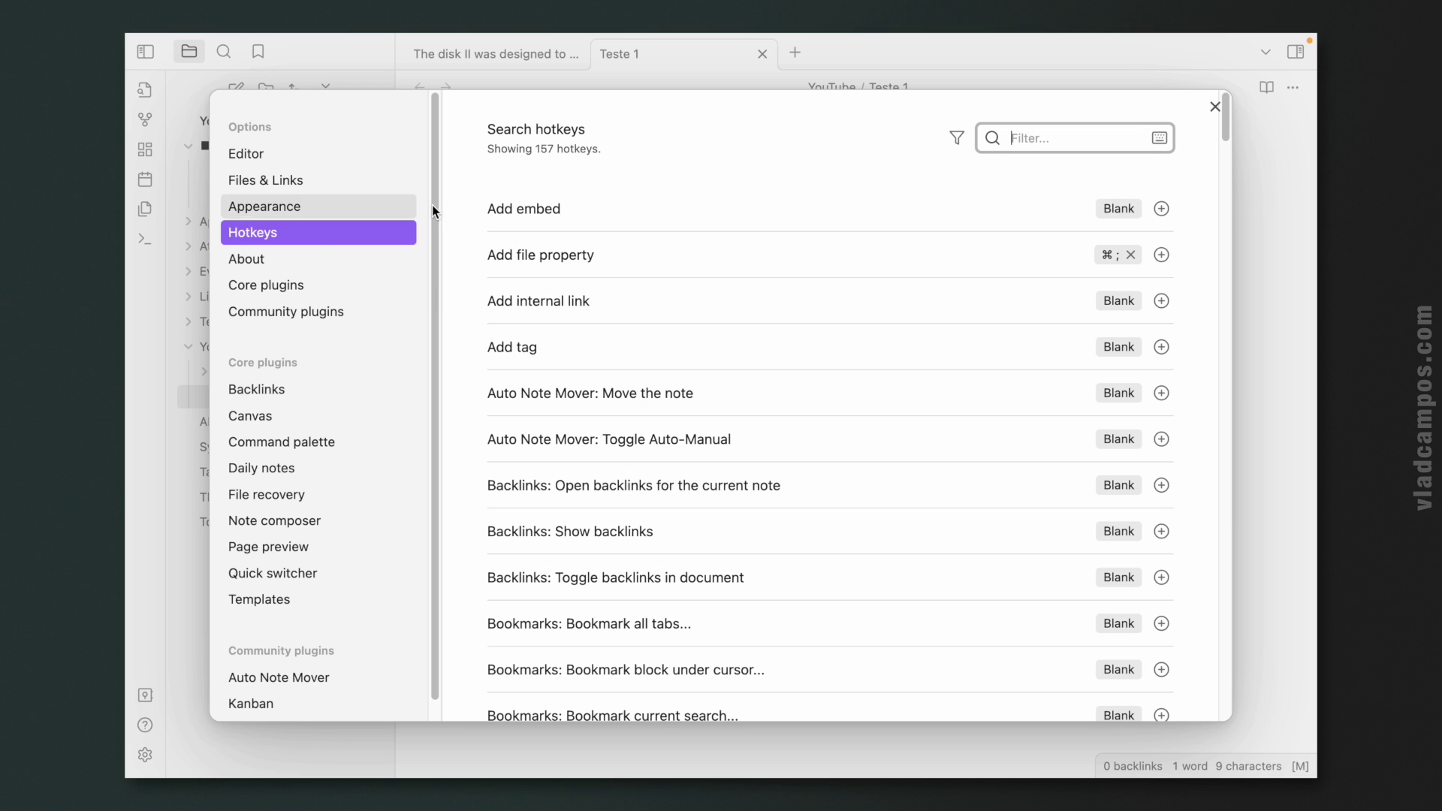
type("auto")
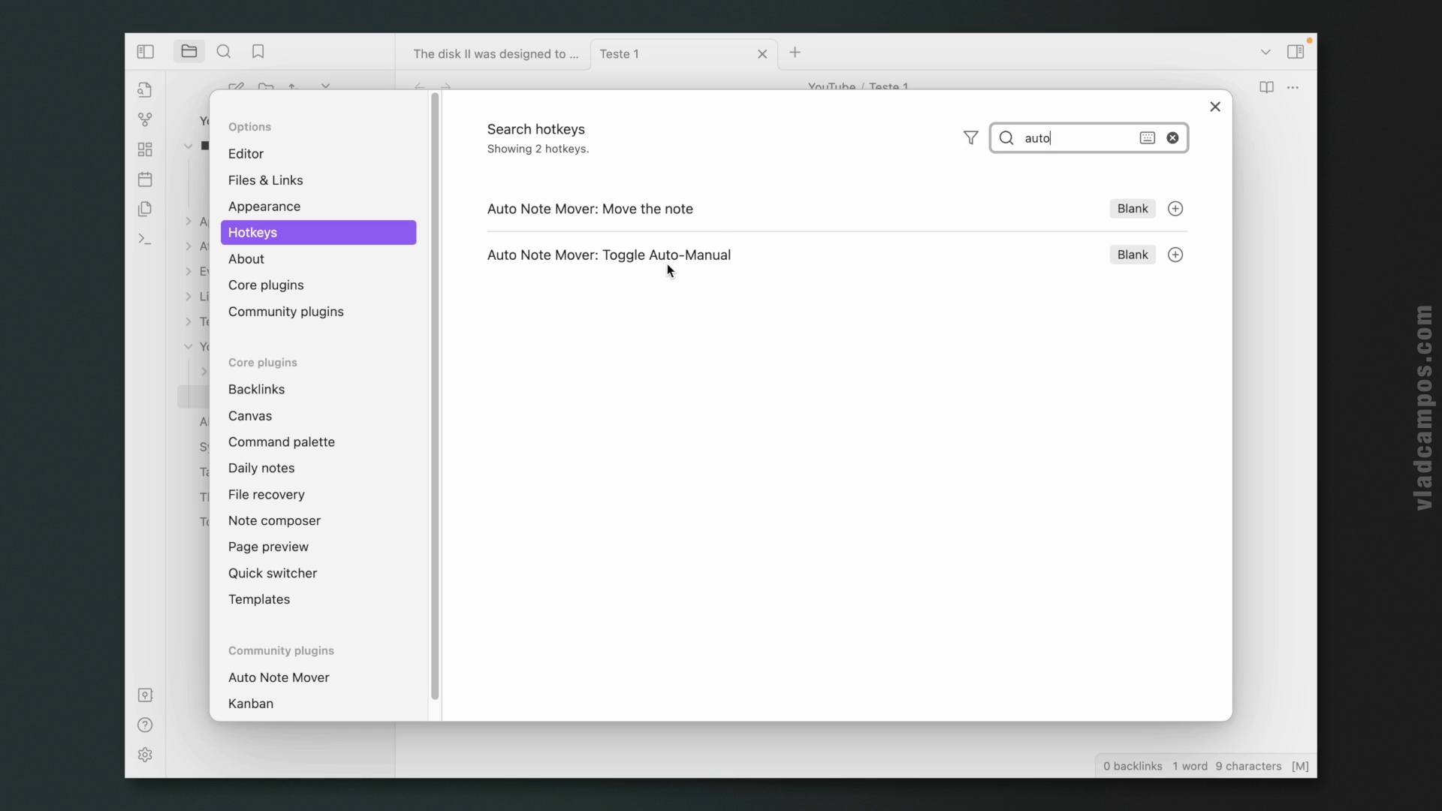
left_click(1176, 208)
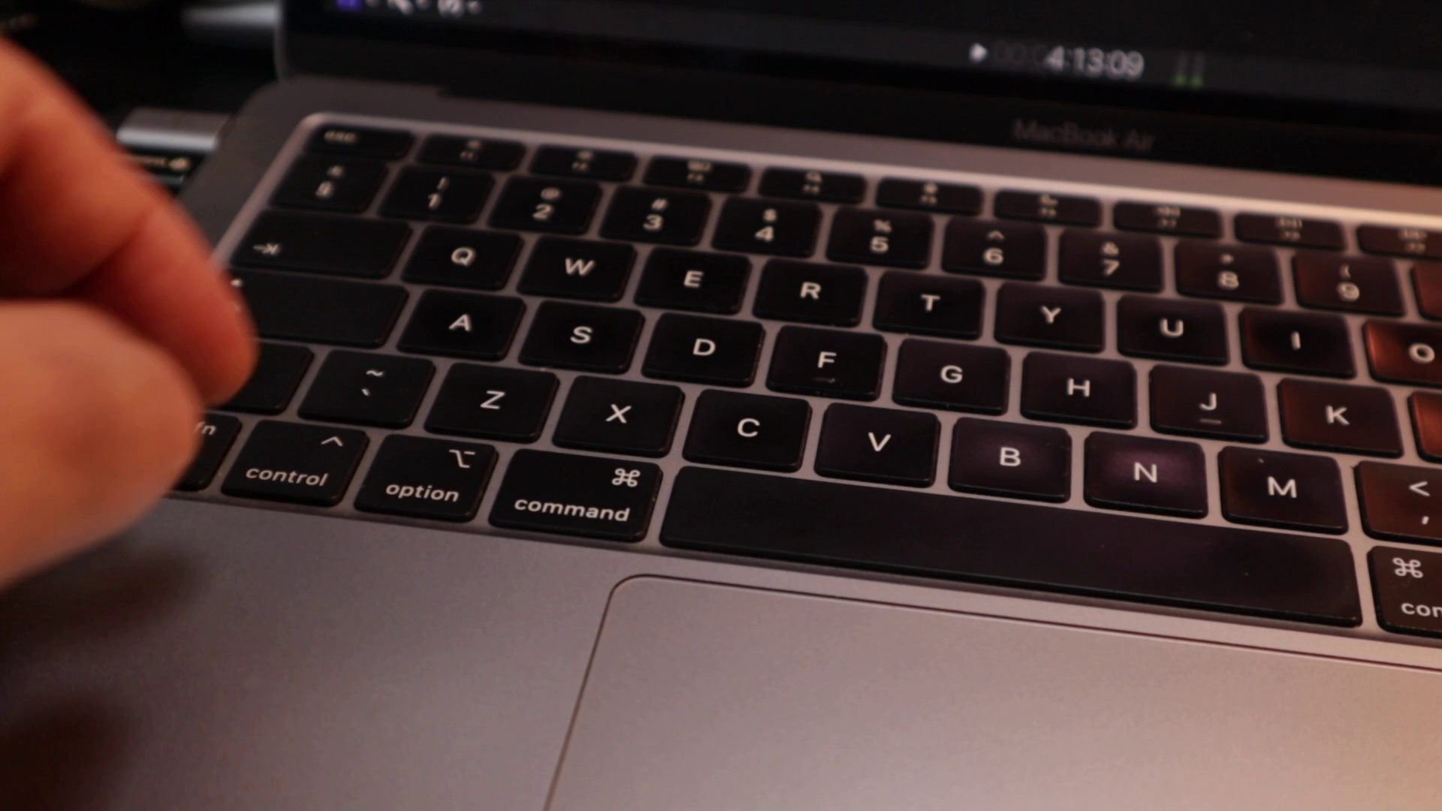
key("super+shift+m")
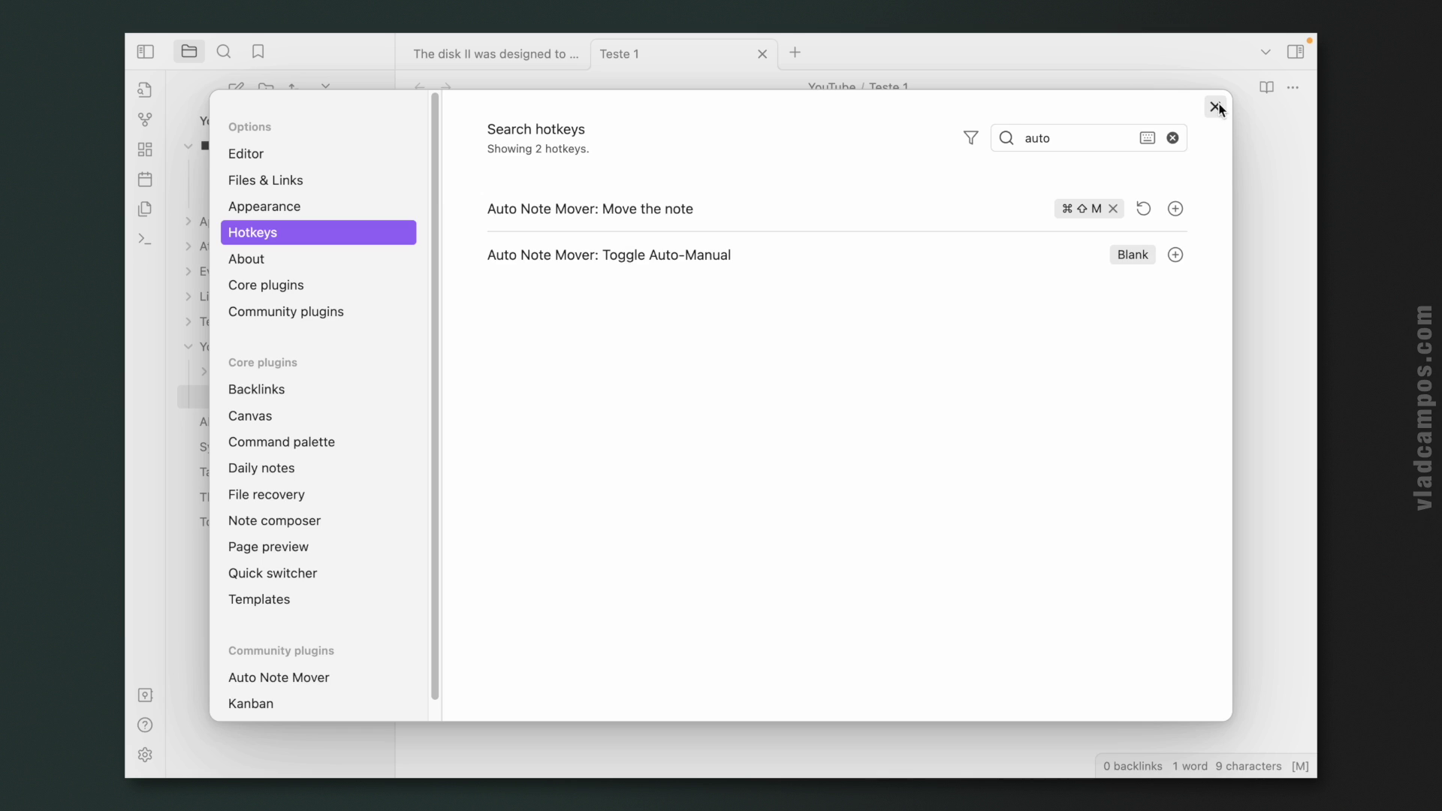
left_click(1215, 107)
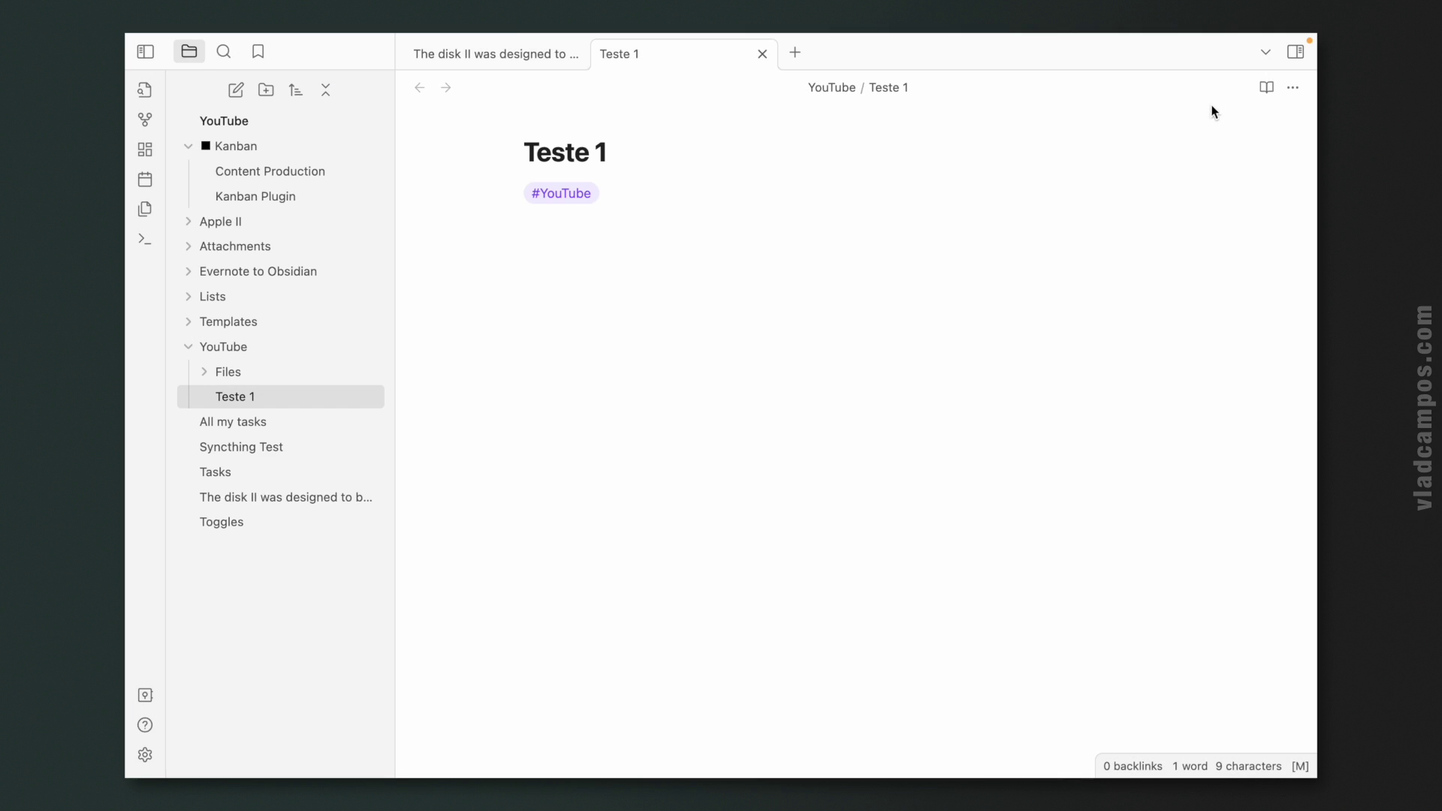
left_click(933, 325)
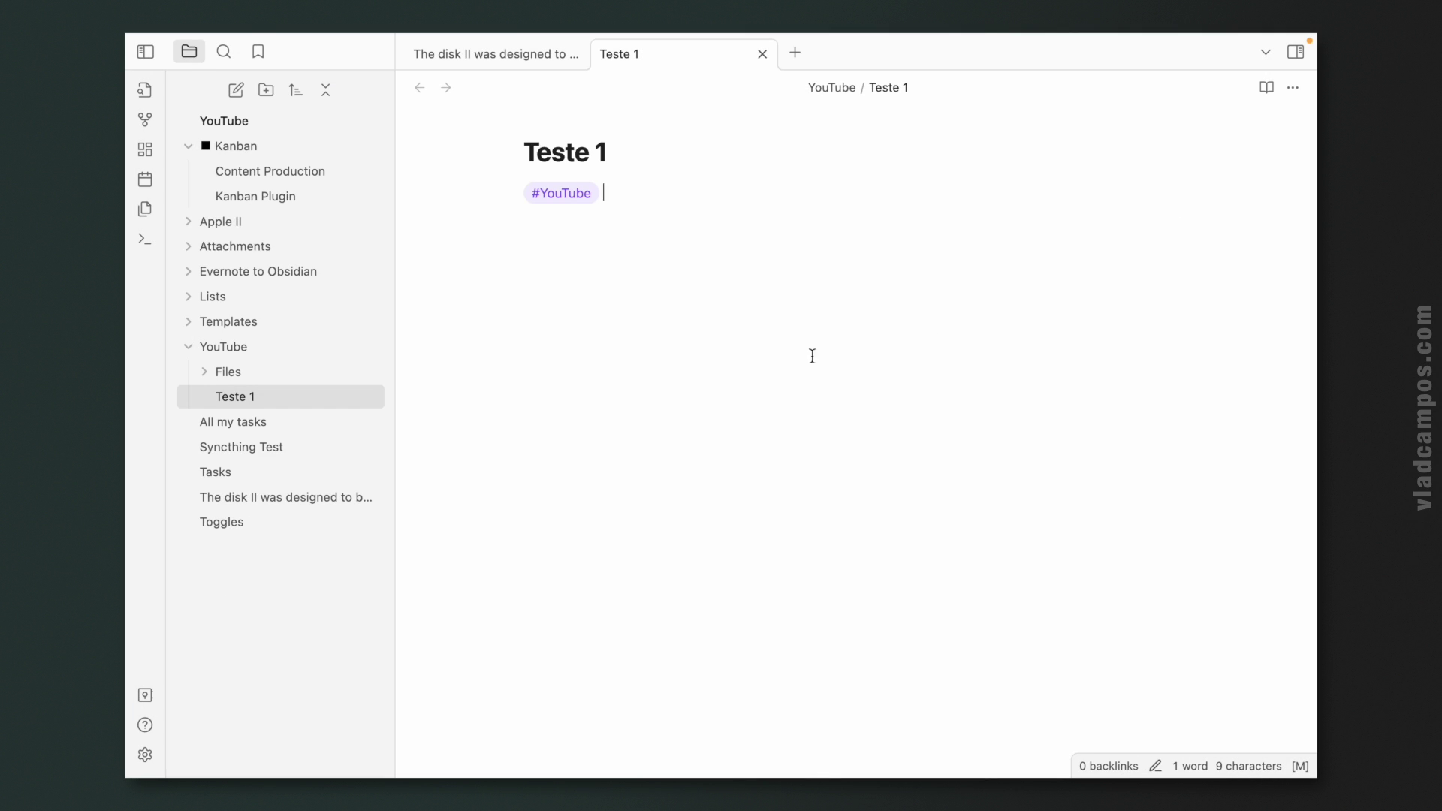
Create a note titled "Test 2" and add the tag #YouTube to it
left_click(241, 89)
type("Test 2")
left_click(611, 196)
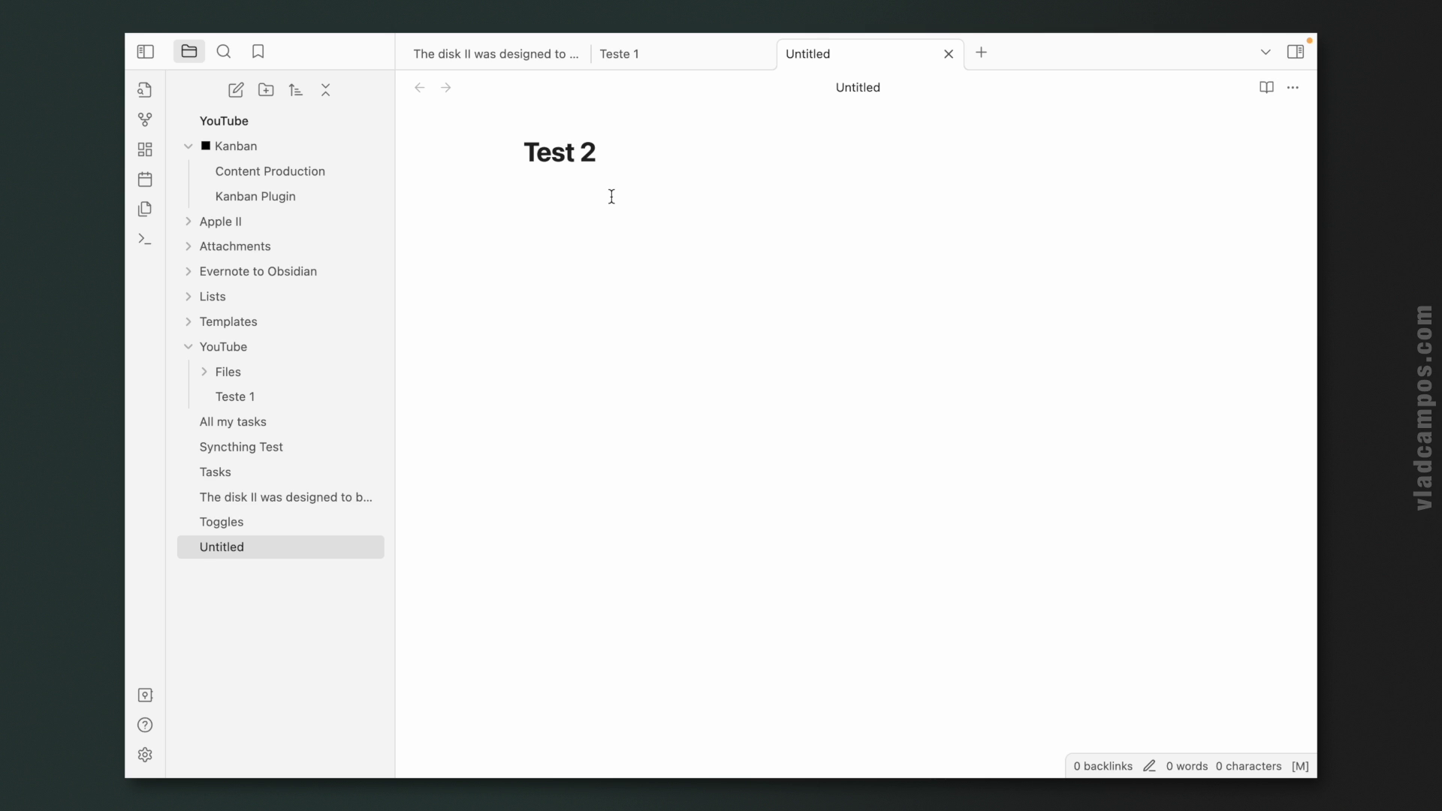
type("#You")
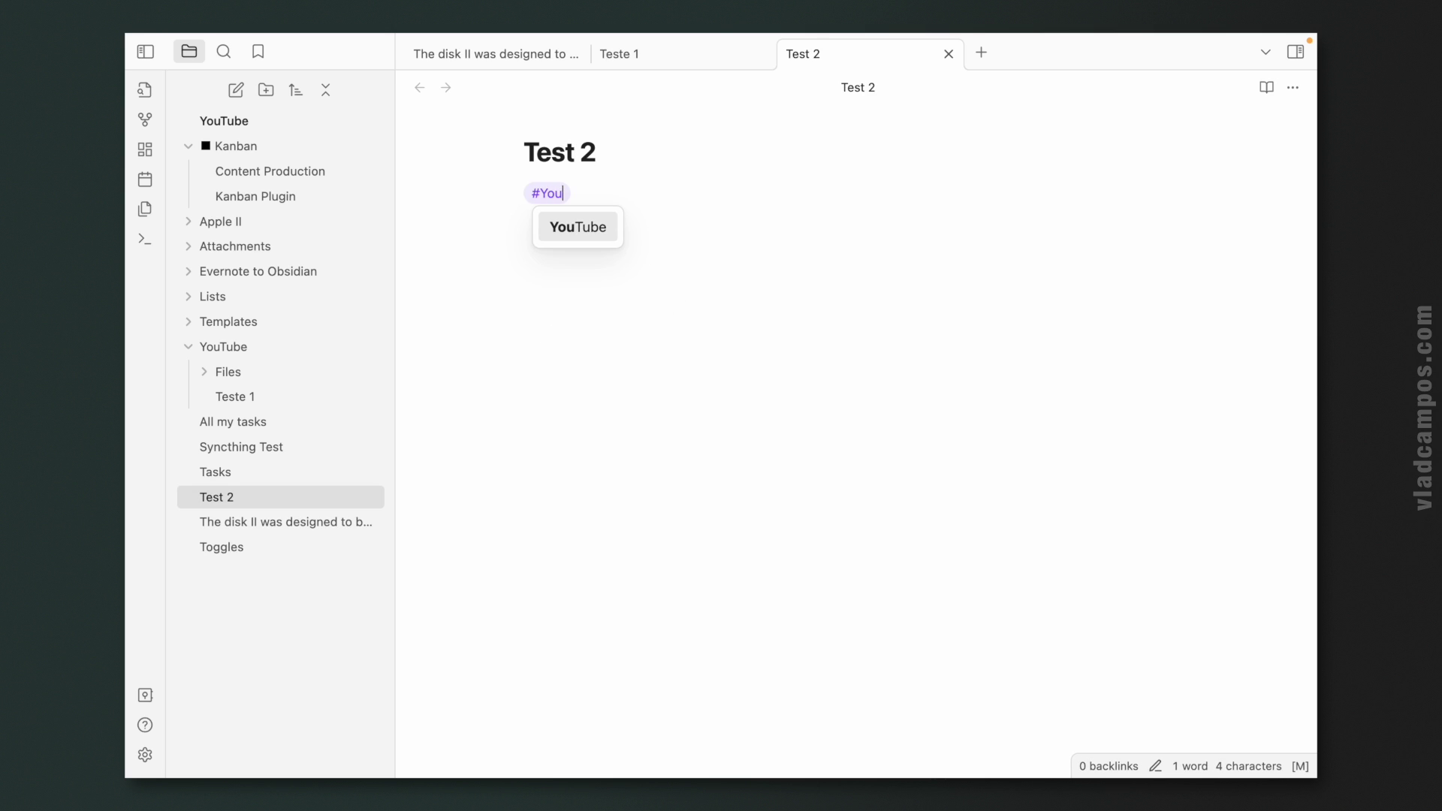
left_click(598, 226)
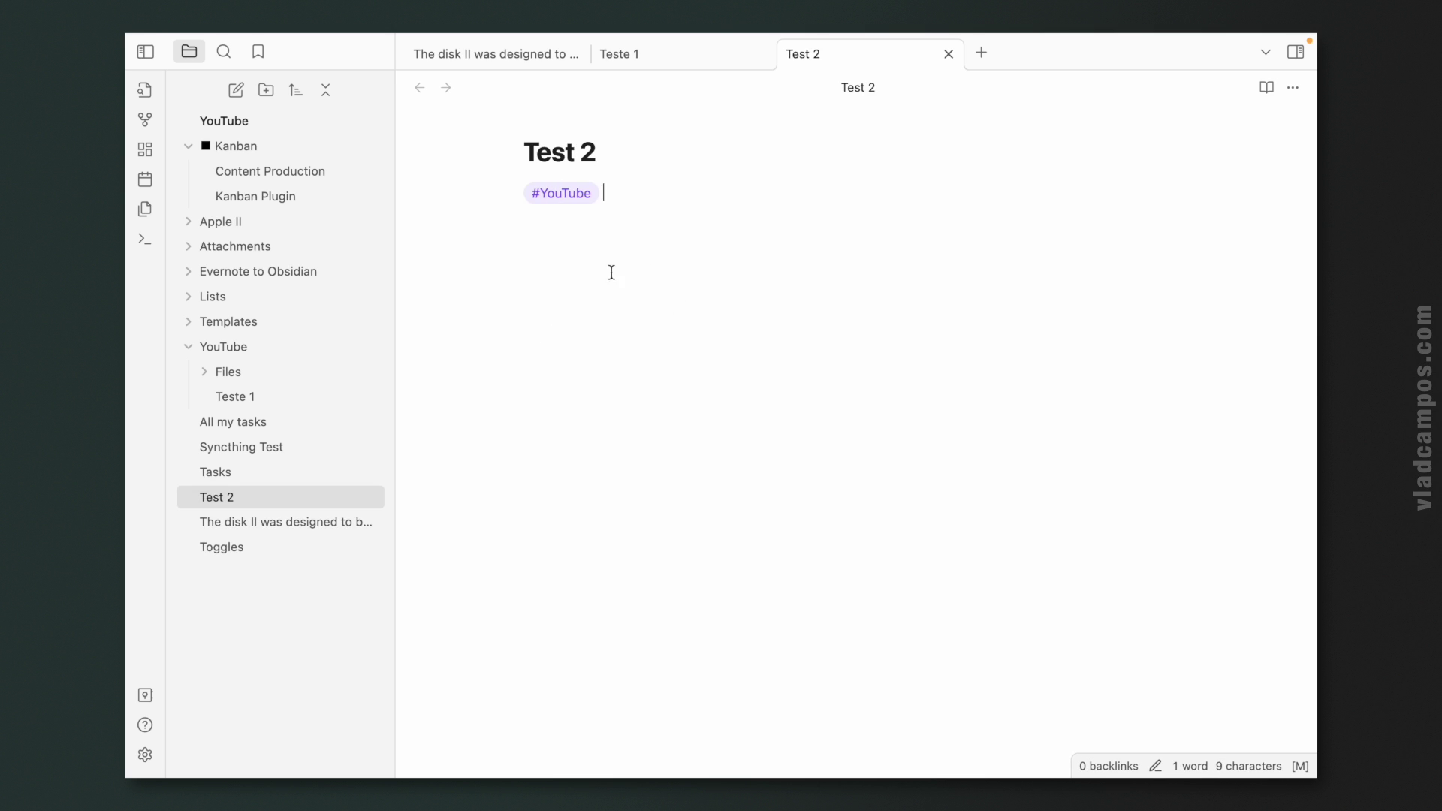
Visit a few other notes, return to Test 2 and run the Auto Note Mover move command on it
left_click(322, 521)
left_click(280, 547)
left_click(283, 521)
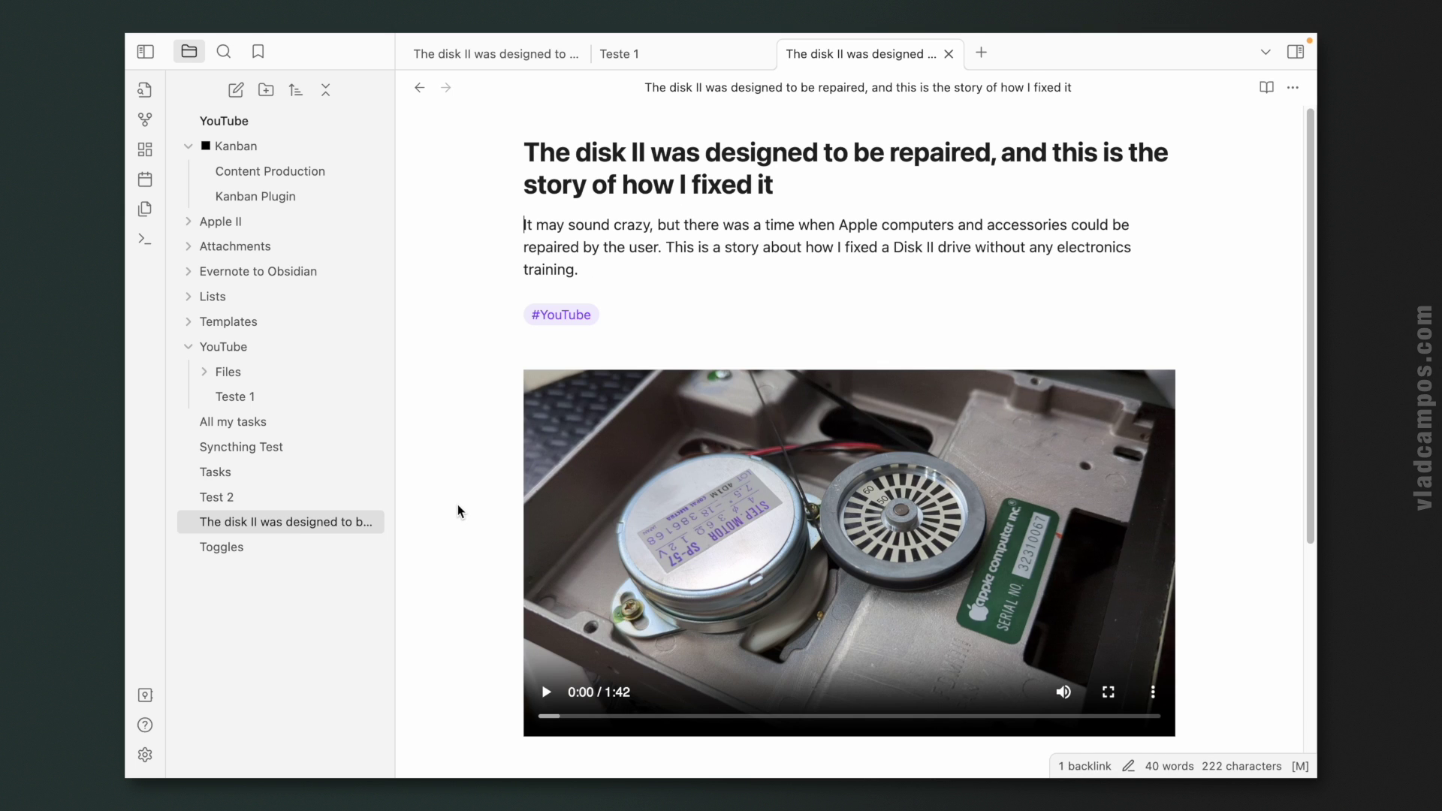
left_click(325, 502)
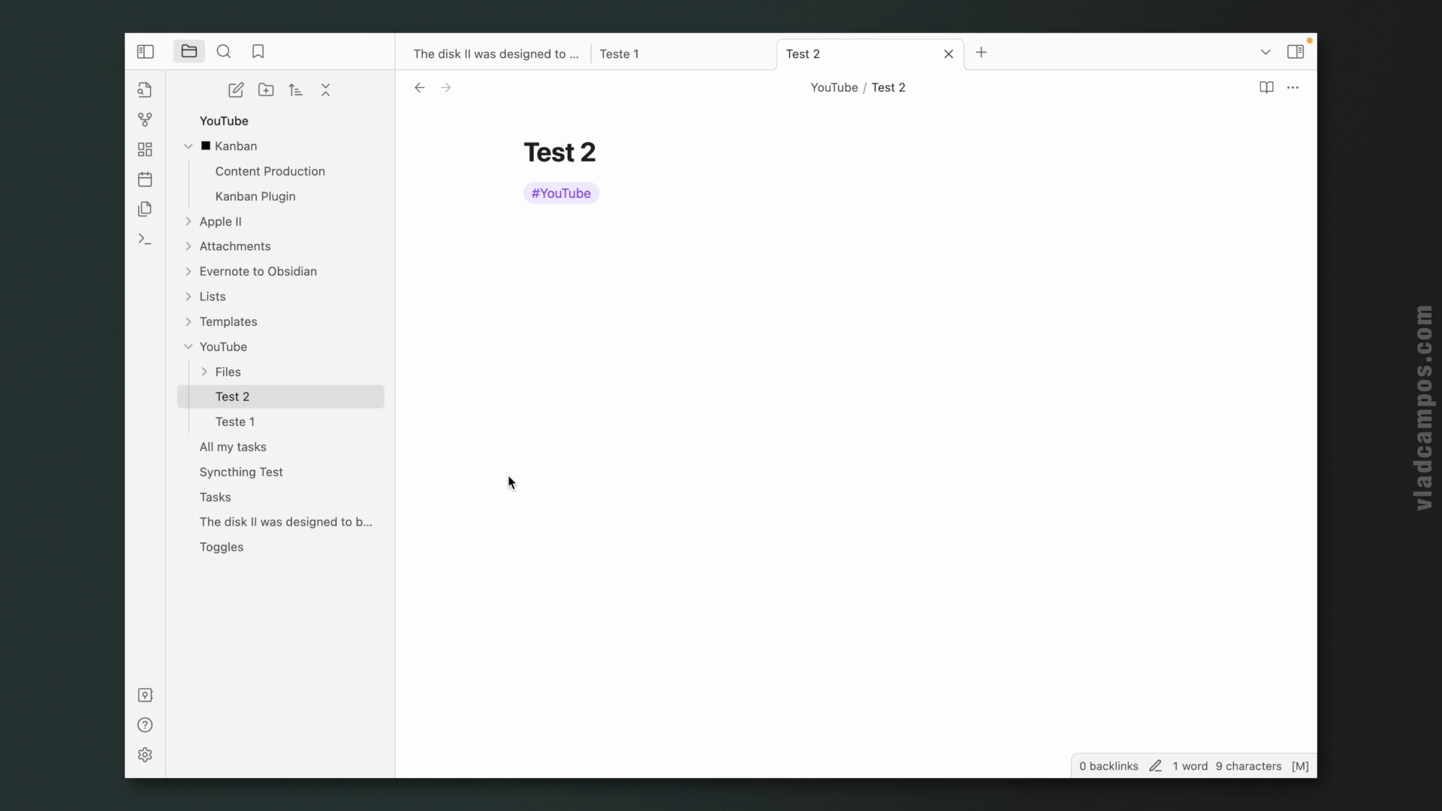
Review the Auto Note Mover options, including the notice on excluding notes through the frontmatter
left_click(143, 757)
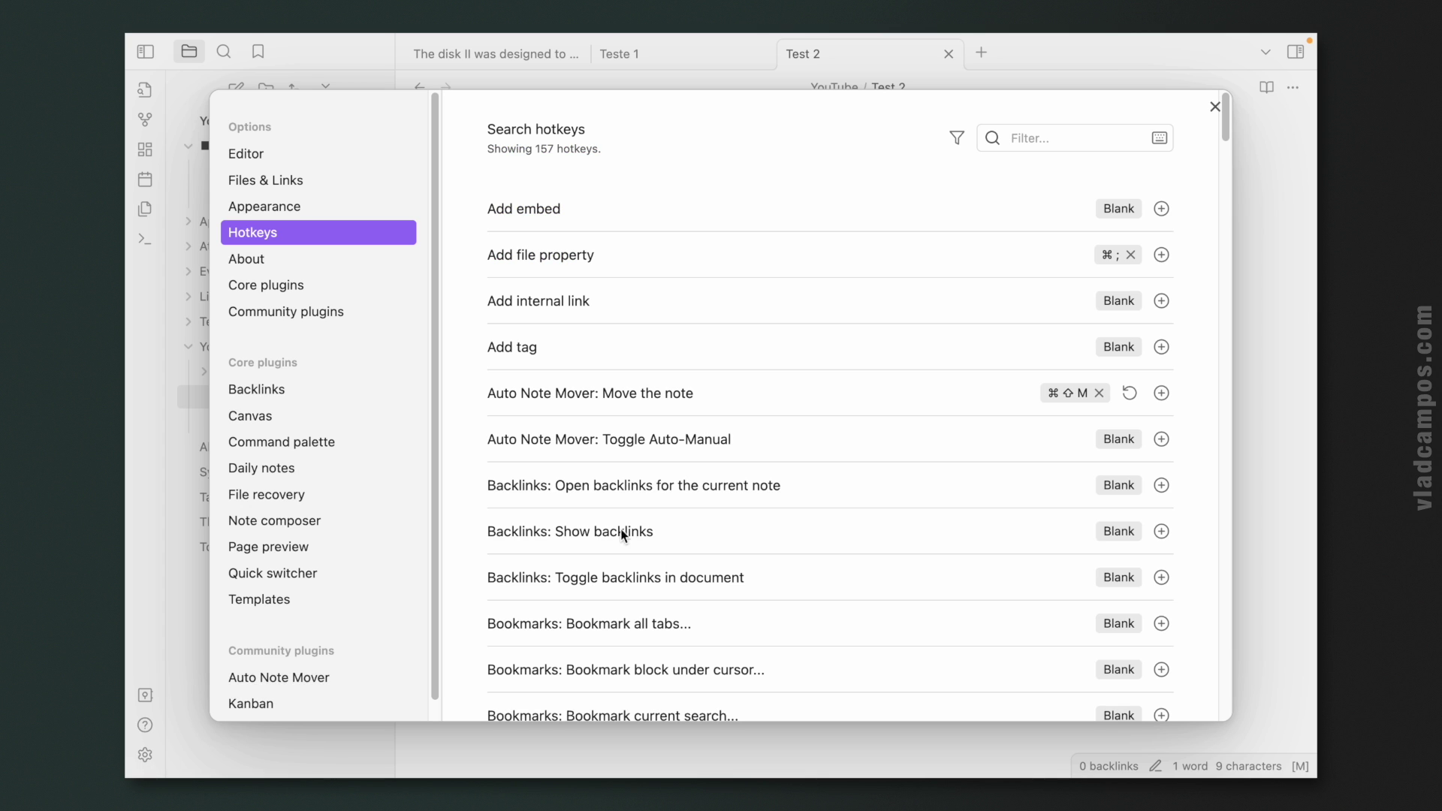
left_click(291, 676)
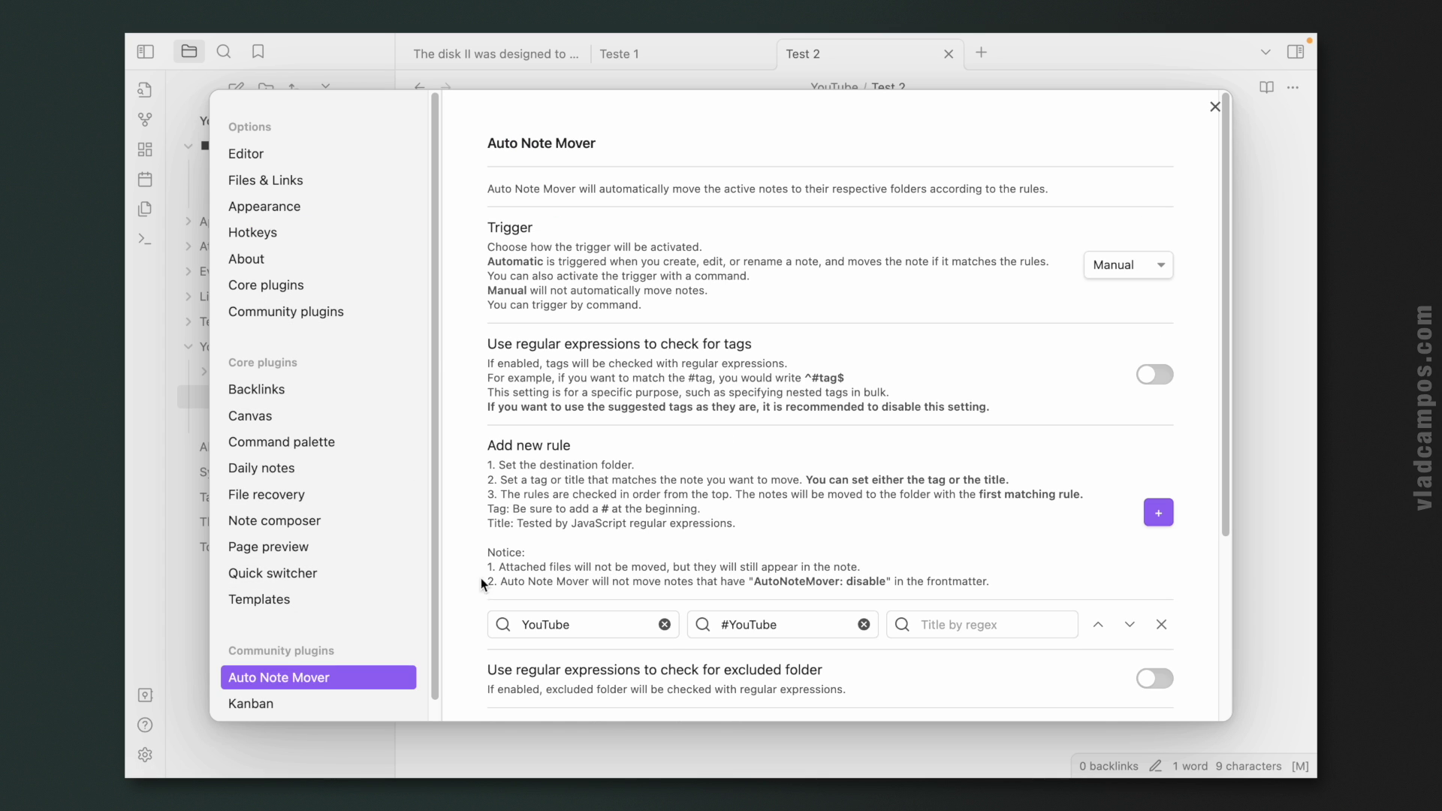
scroll(937, 450, "down", 4)
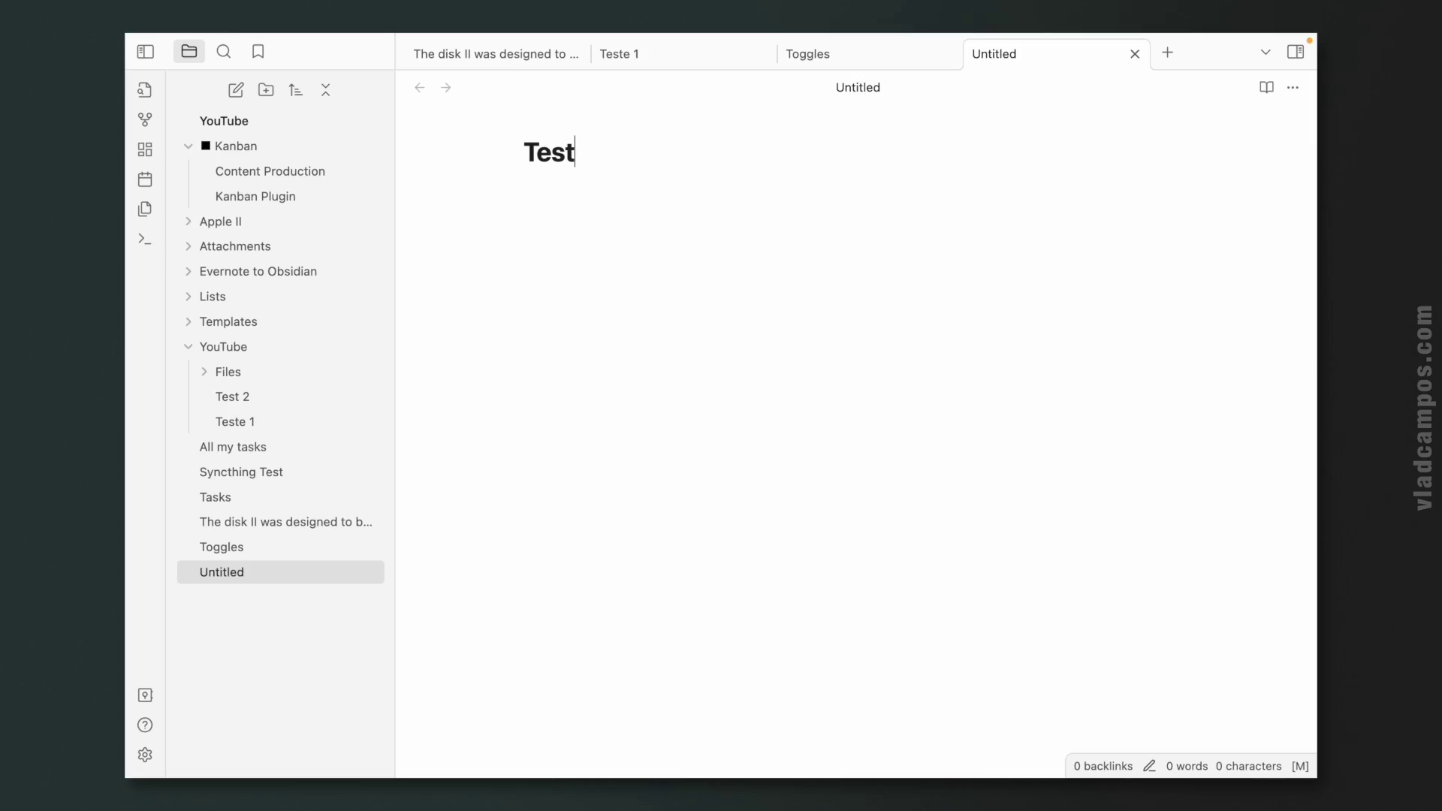
Title the new note "Test 3" and add a property AutoNotMover with the value disable
type("3")
key("Return")
type("--")
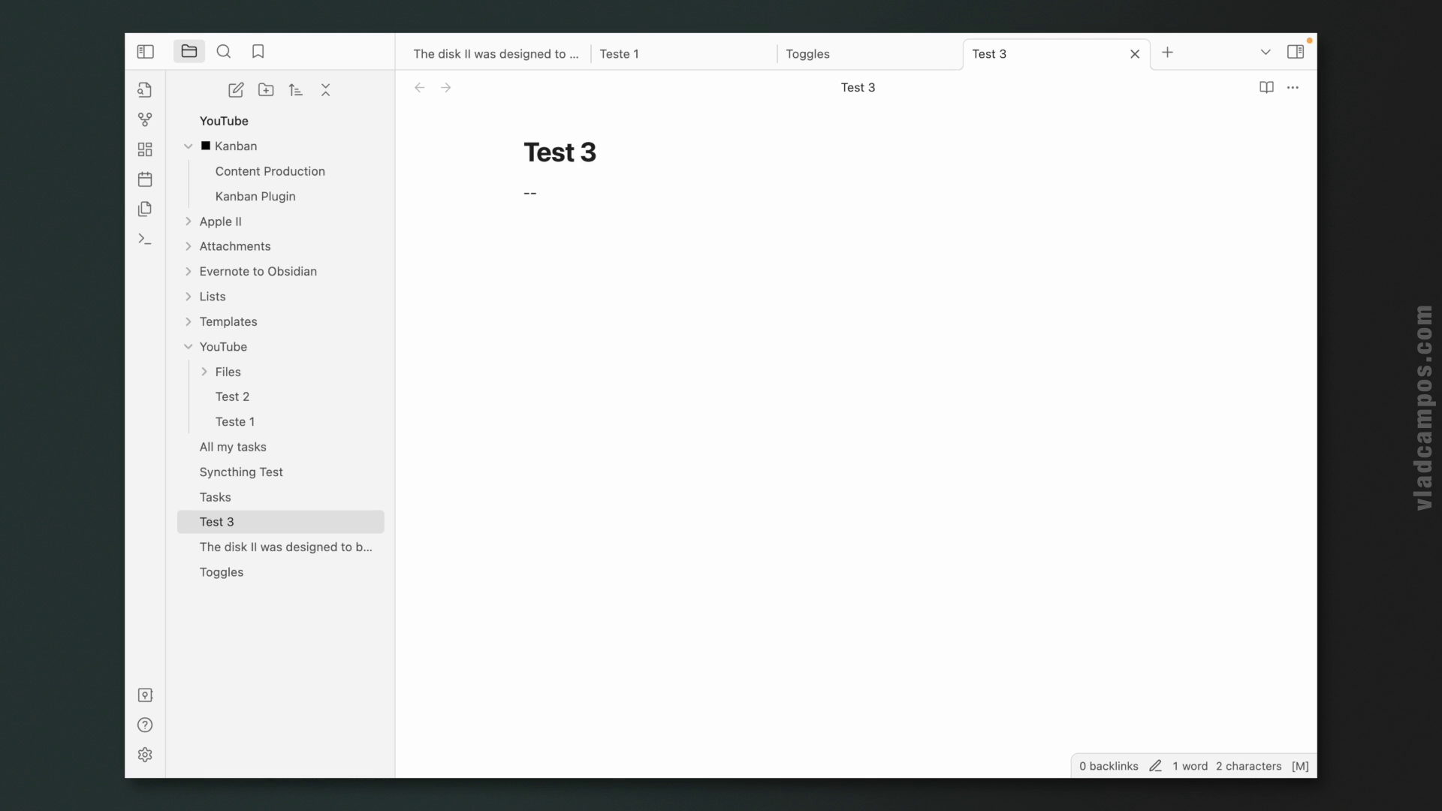
type("-")
type("Auto")
type("No")
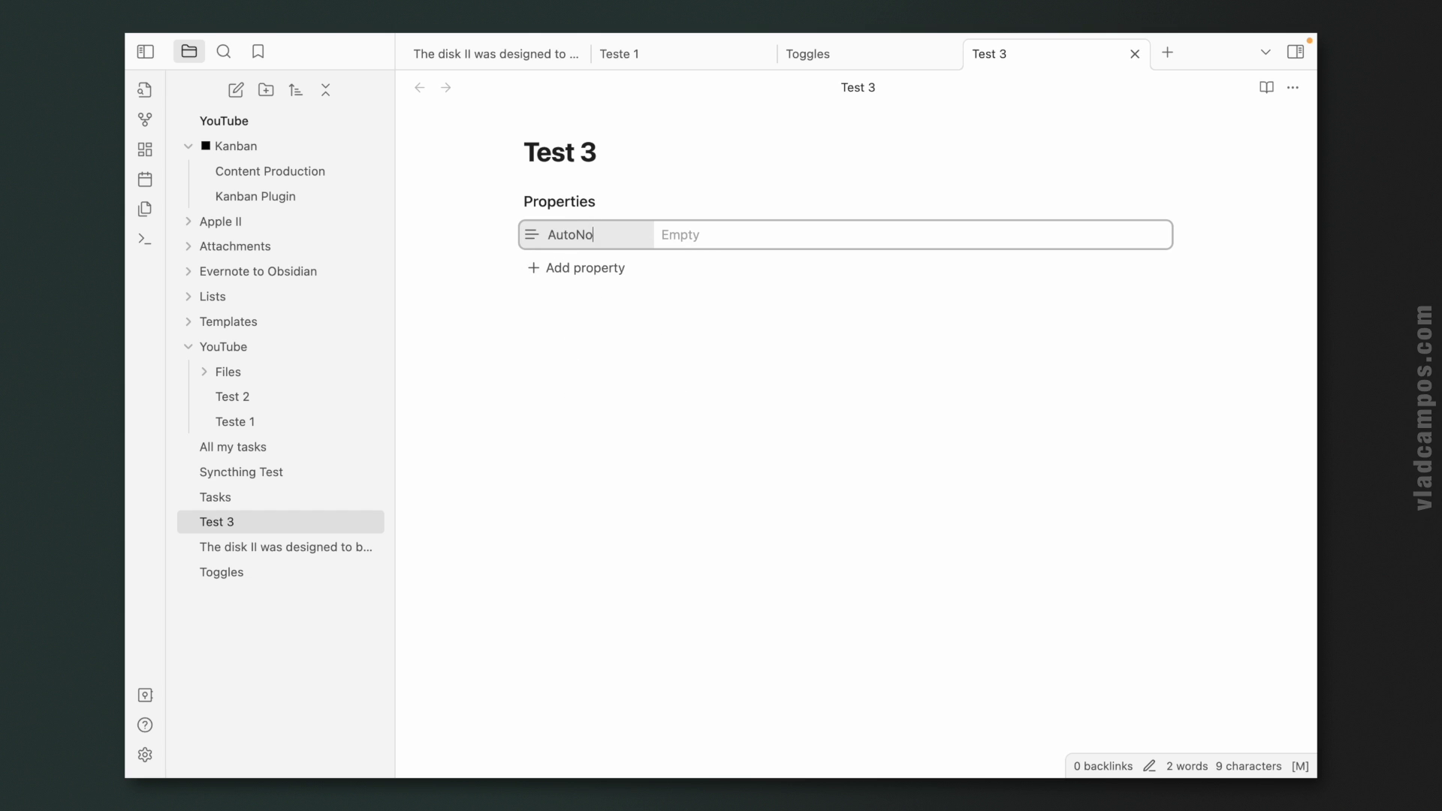
type("tMover")
left_click(687, 237)
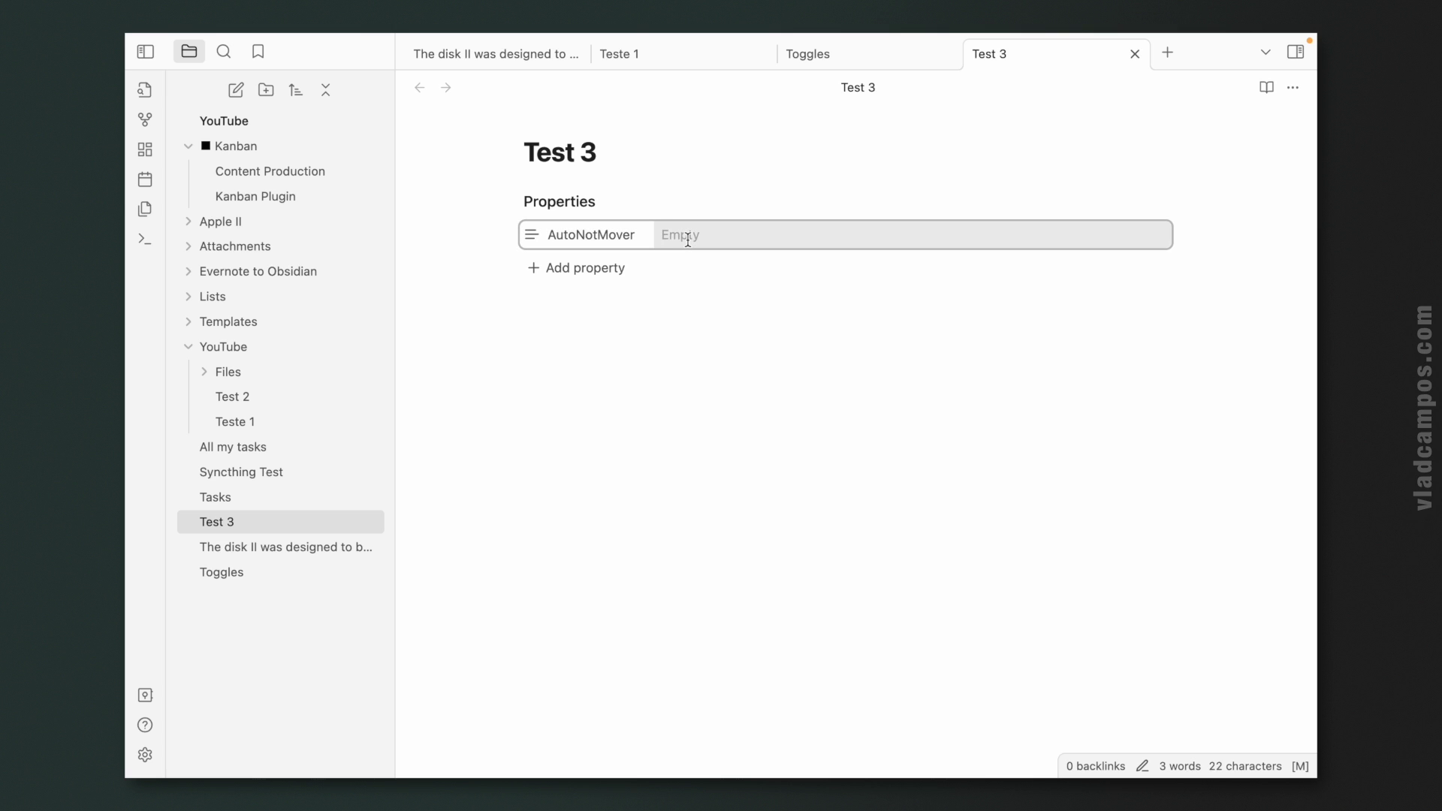
type("disable")
key("Return")
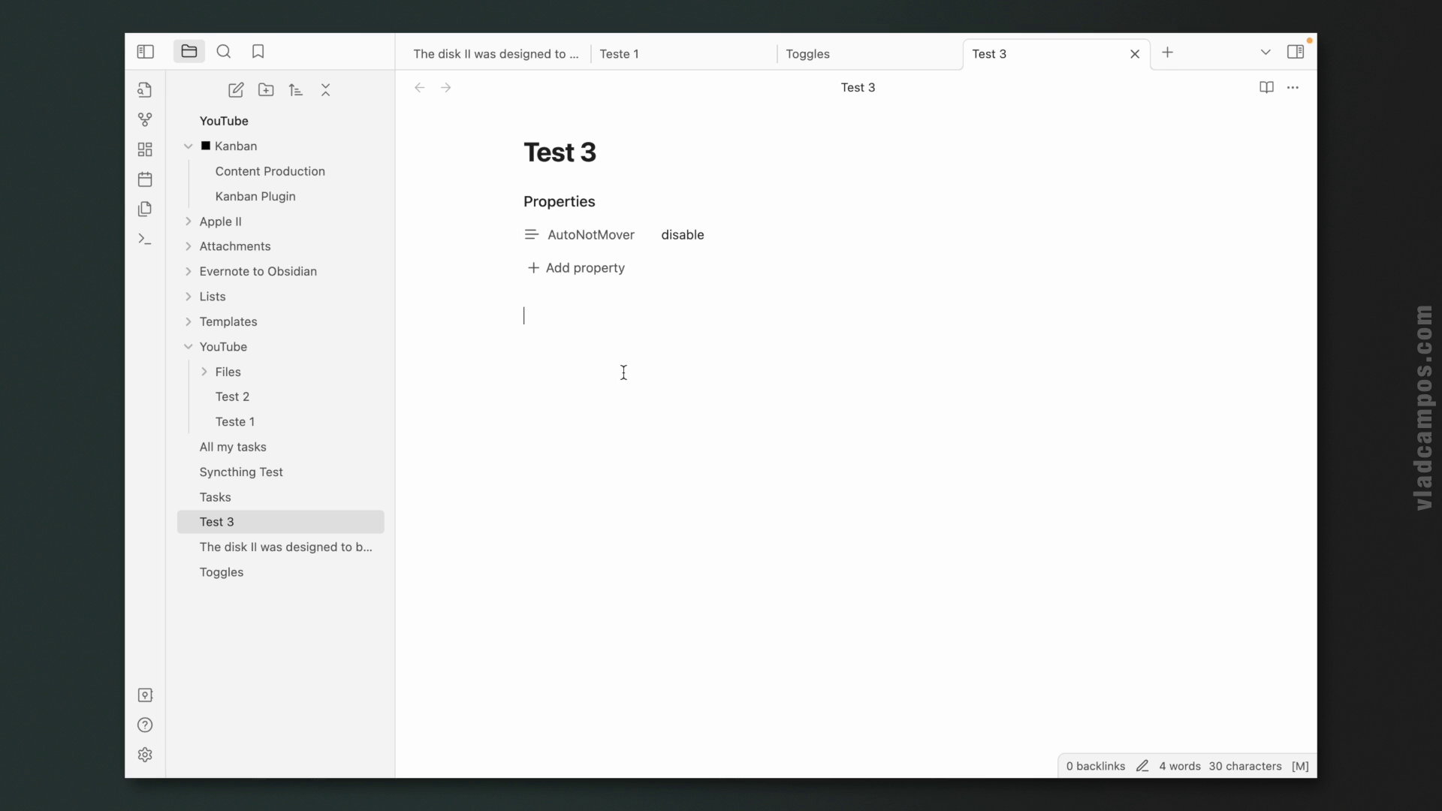
Tag the Test 3 note with #YouTube and run the Auto Note Mover move command on it
type("#")
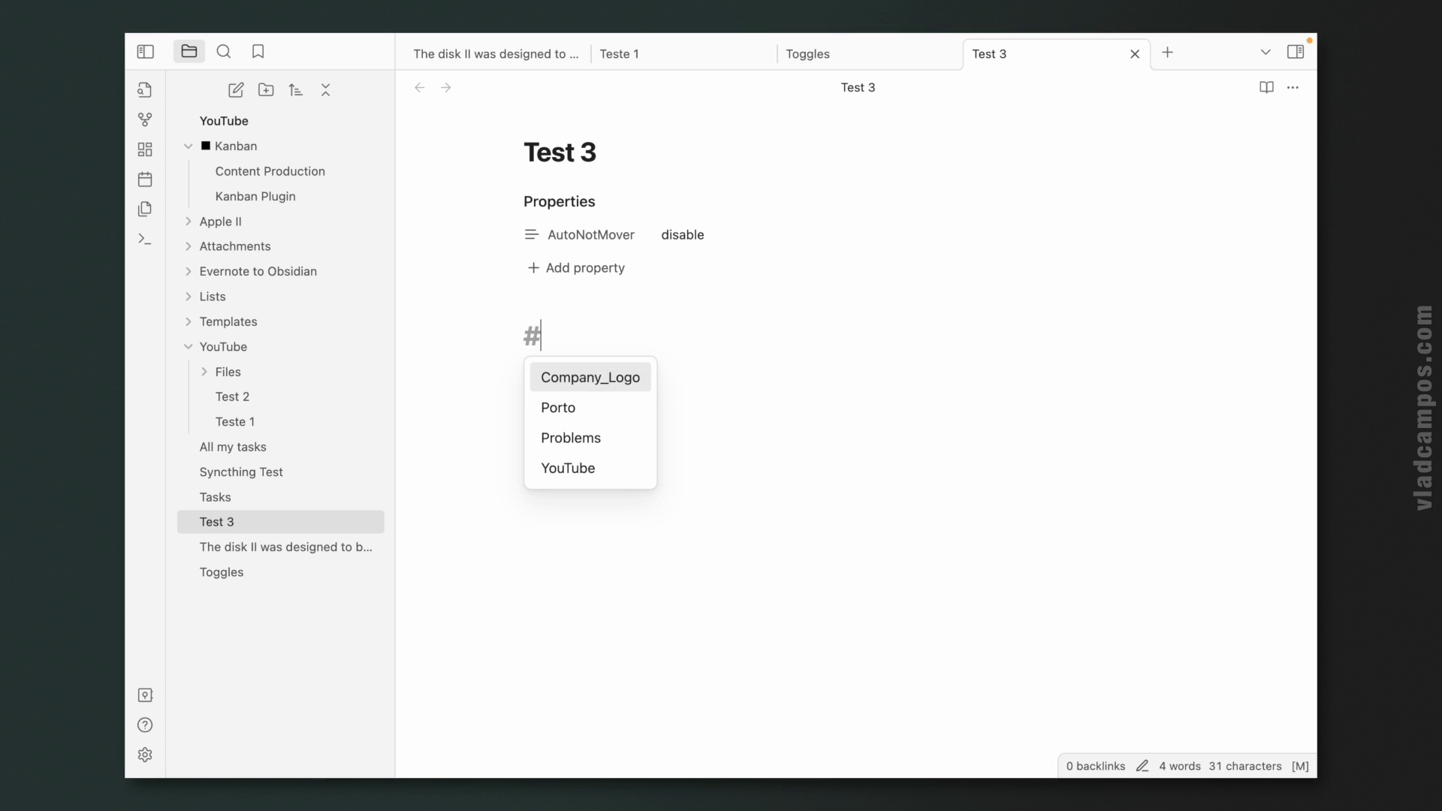
type("yo")
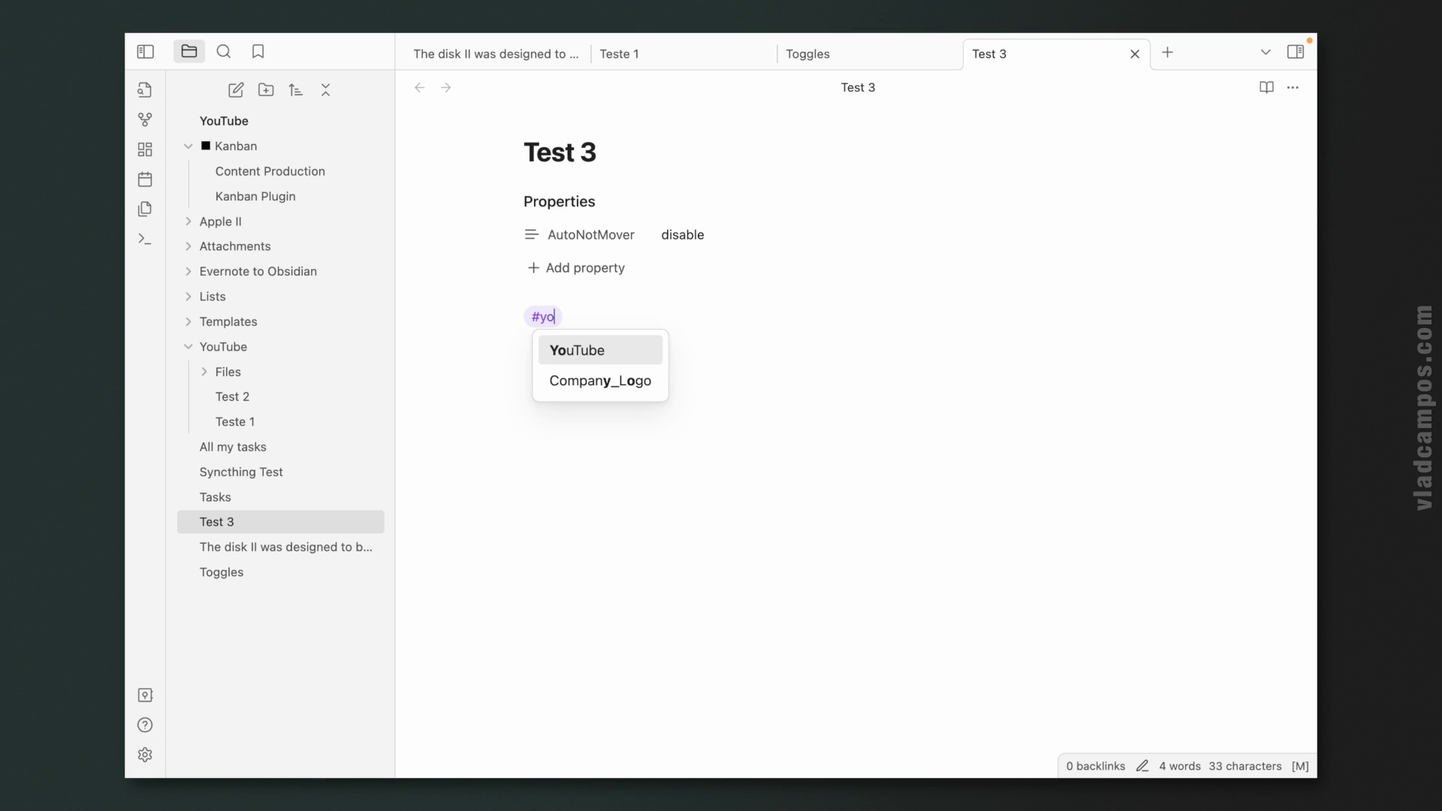
left_click(608, 351)
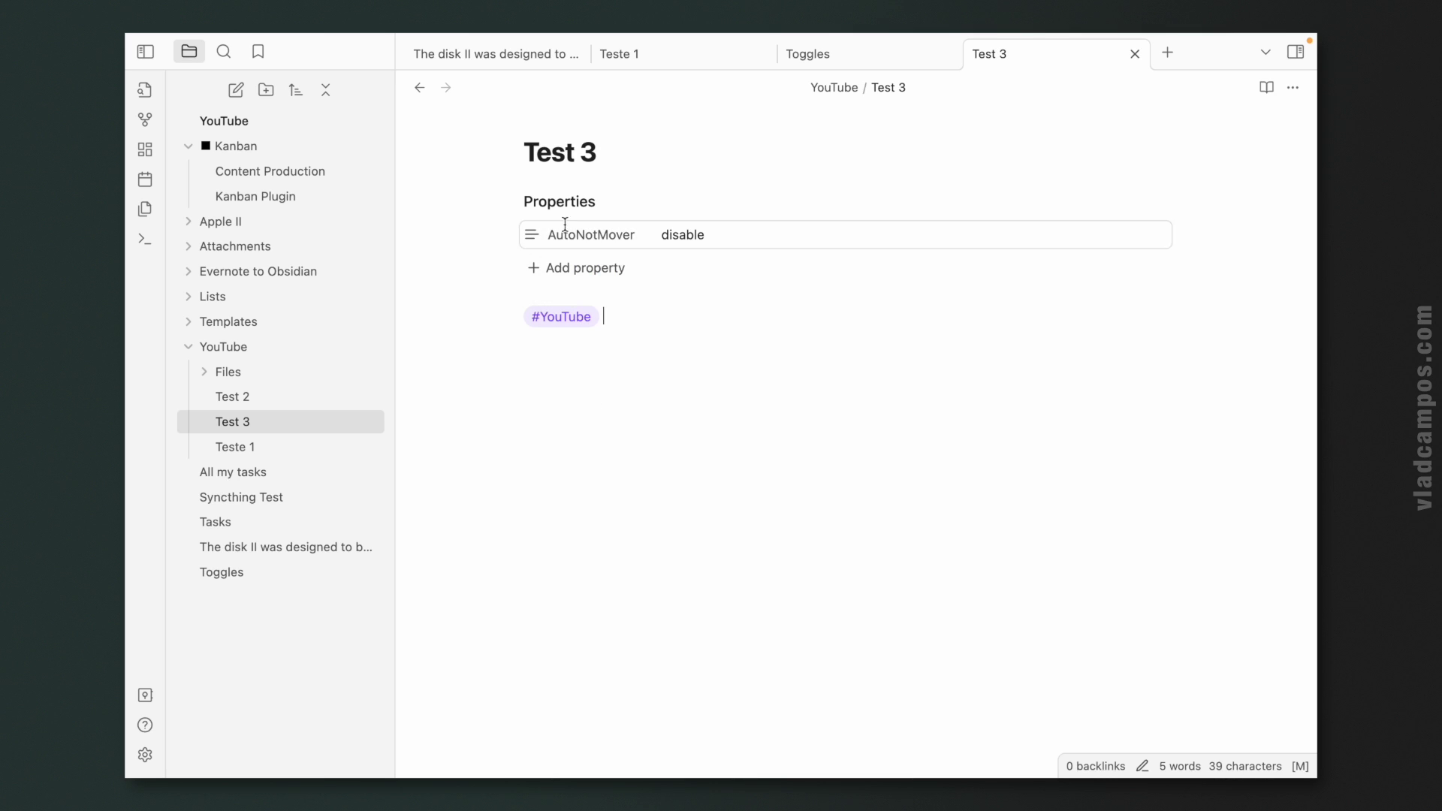
Correct the name of the property in Test 3 to AutoNoteMover
left_click(597, 236)
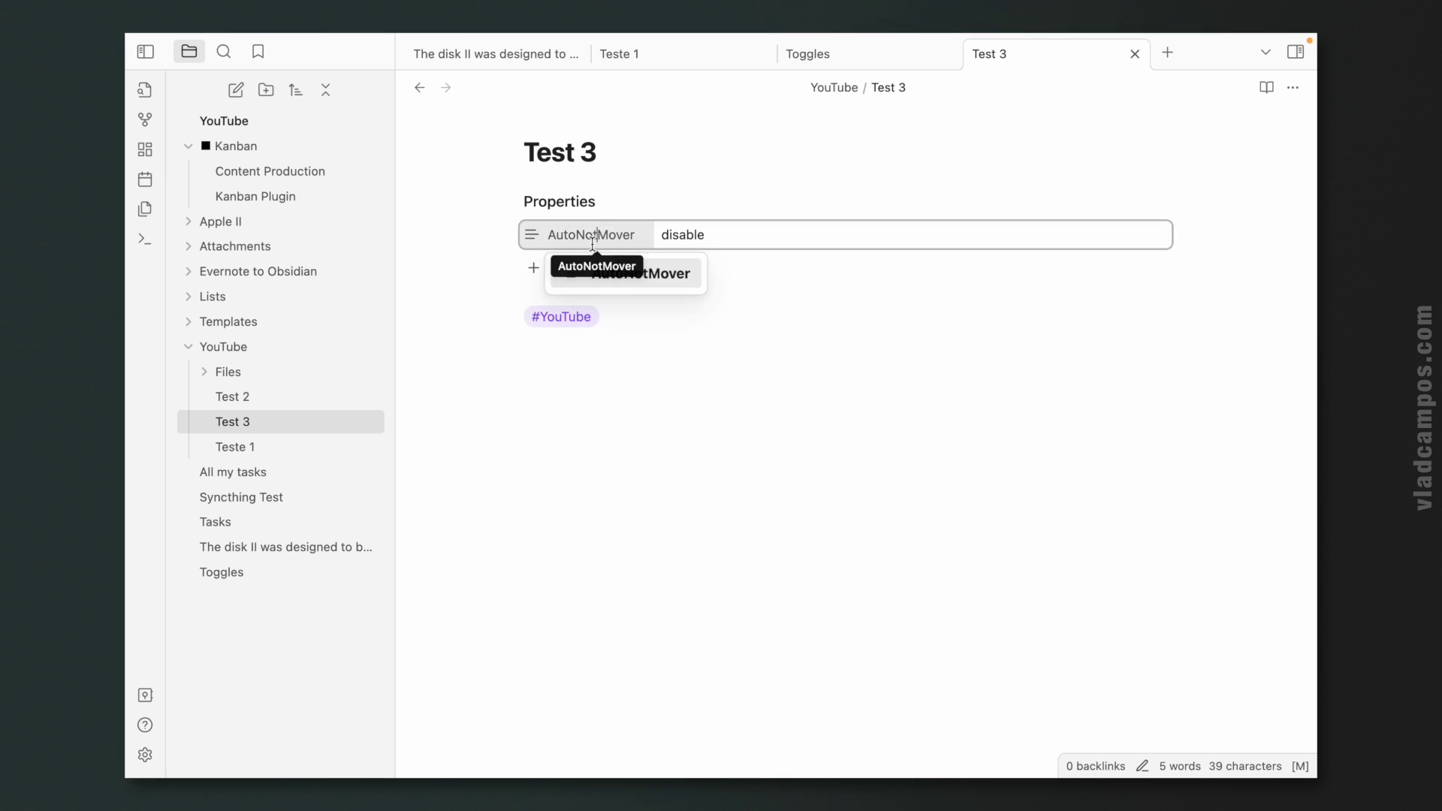
type("e")
left_click(717, 453)
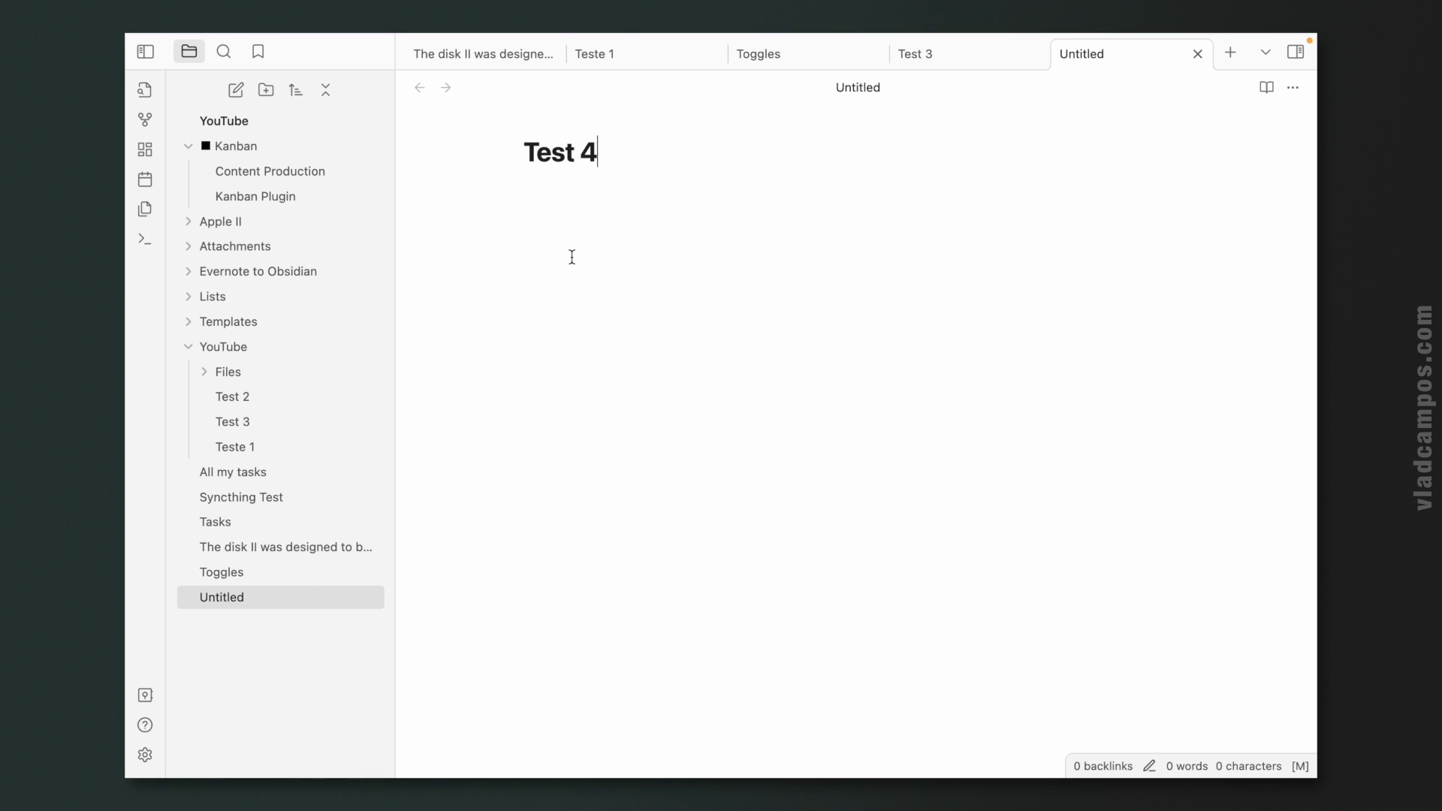
Create the note "Test 4" with the property AutoNoteMover set to disable and the tag #YouTube
key("Return")
type("---")
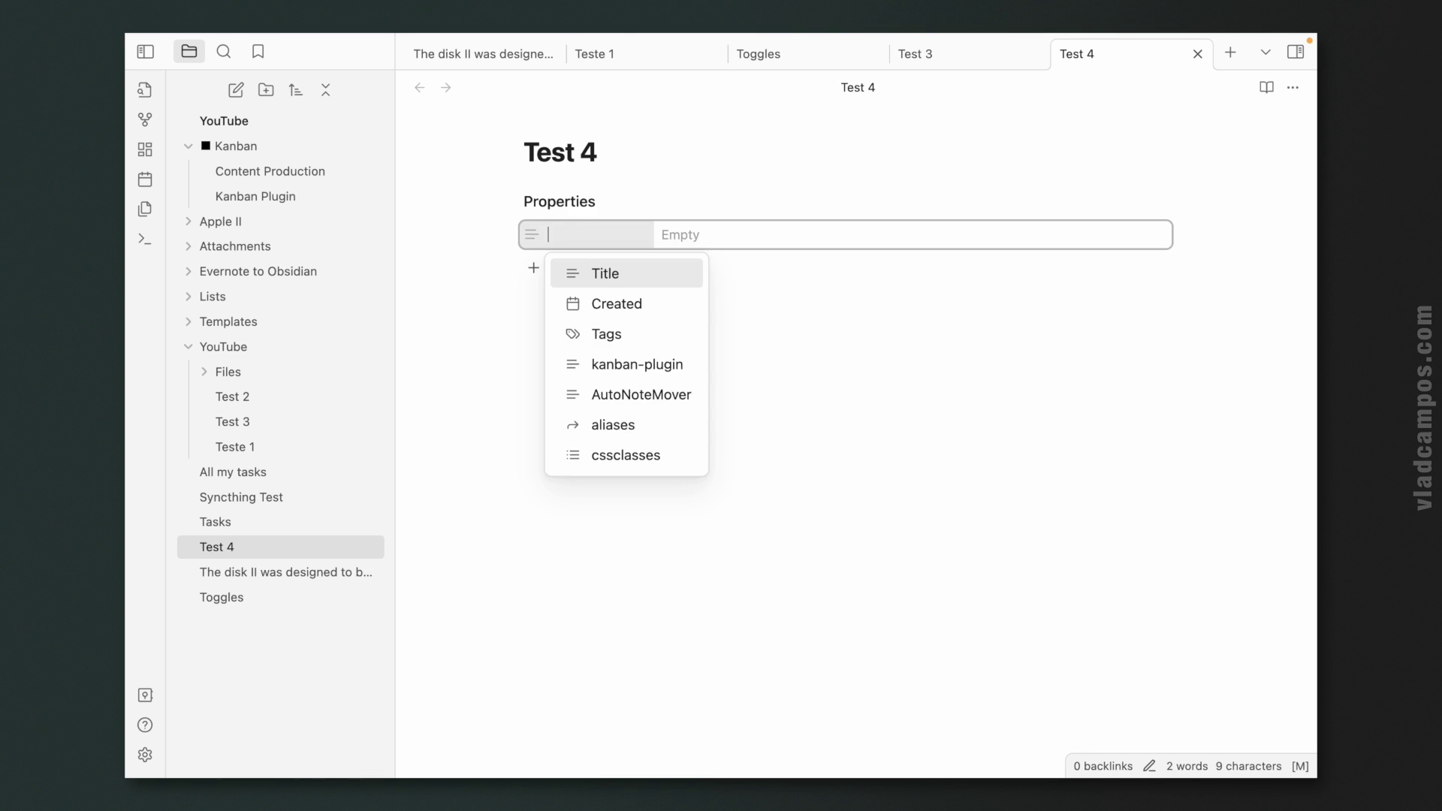
type("Au")
left_click(605, 273)
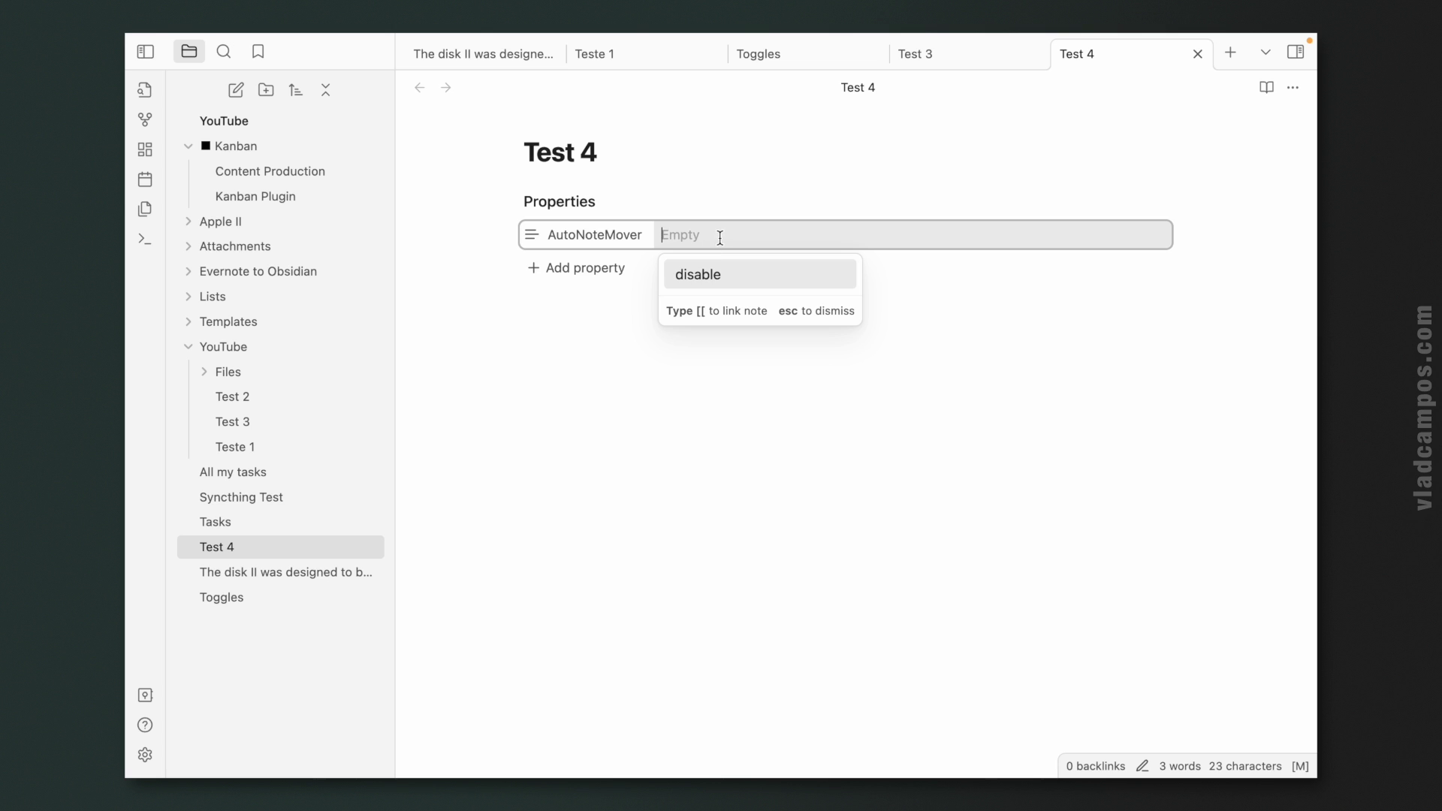
left_click(719, 289)
left_click(530, 335)
type("#you")
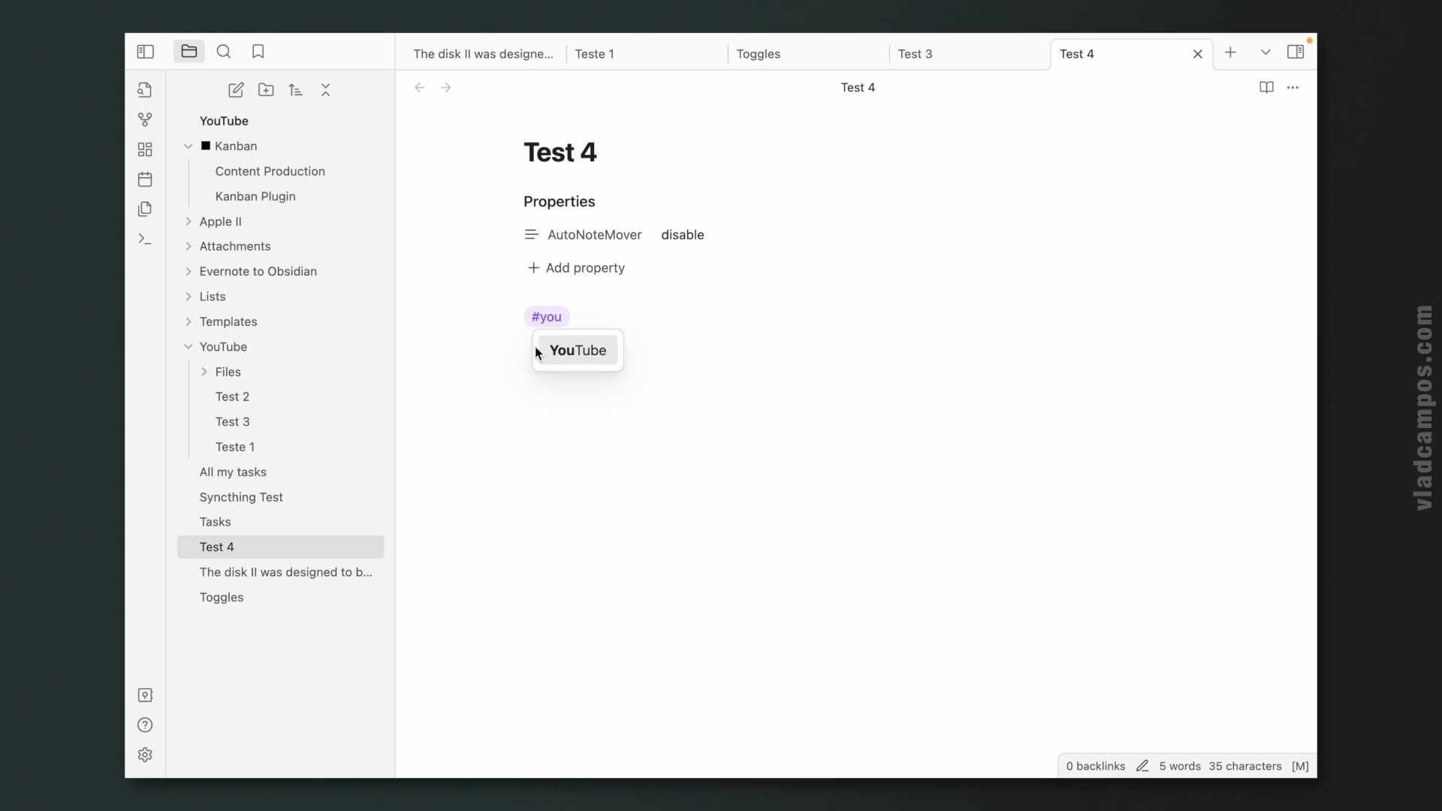
left_click(537, 350)
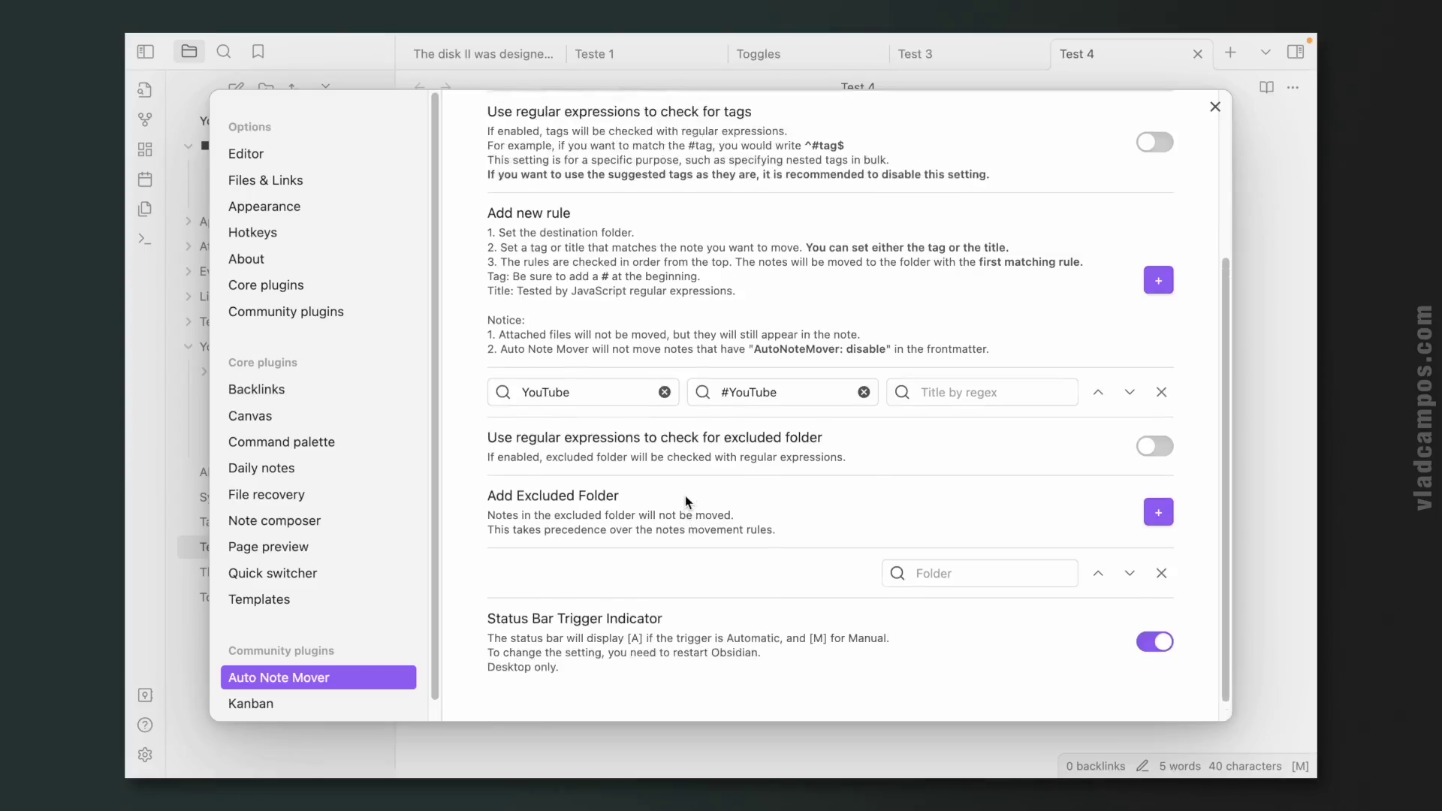
Set Templates as an excluded folder in the Auto Note Mover options
scroll(685, 496, "down", 1)
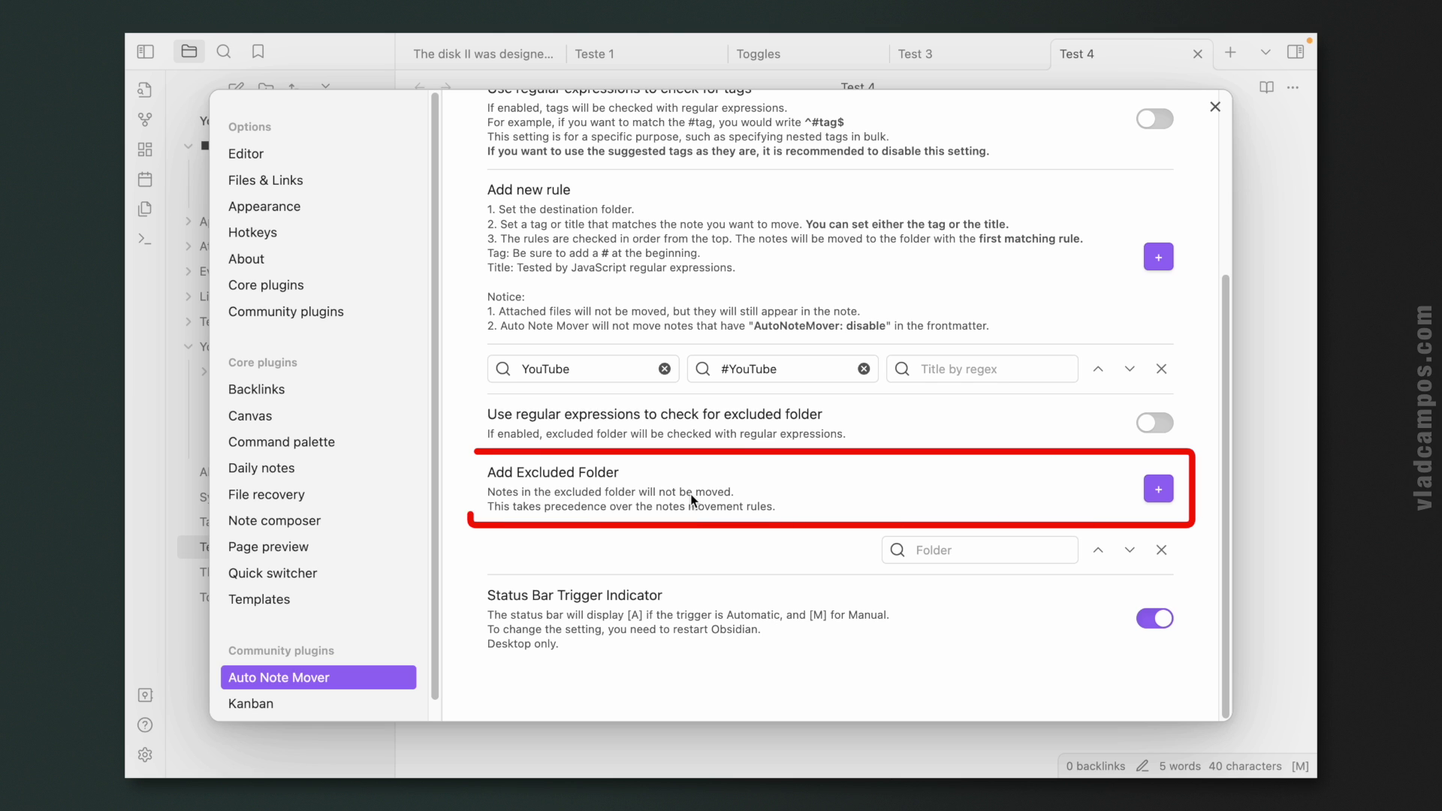
left_click(1215, 107)
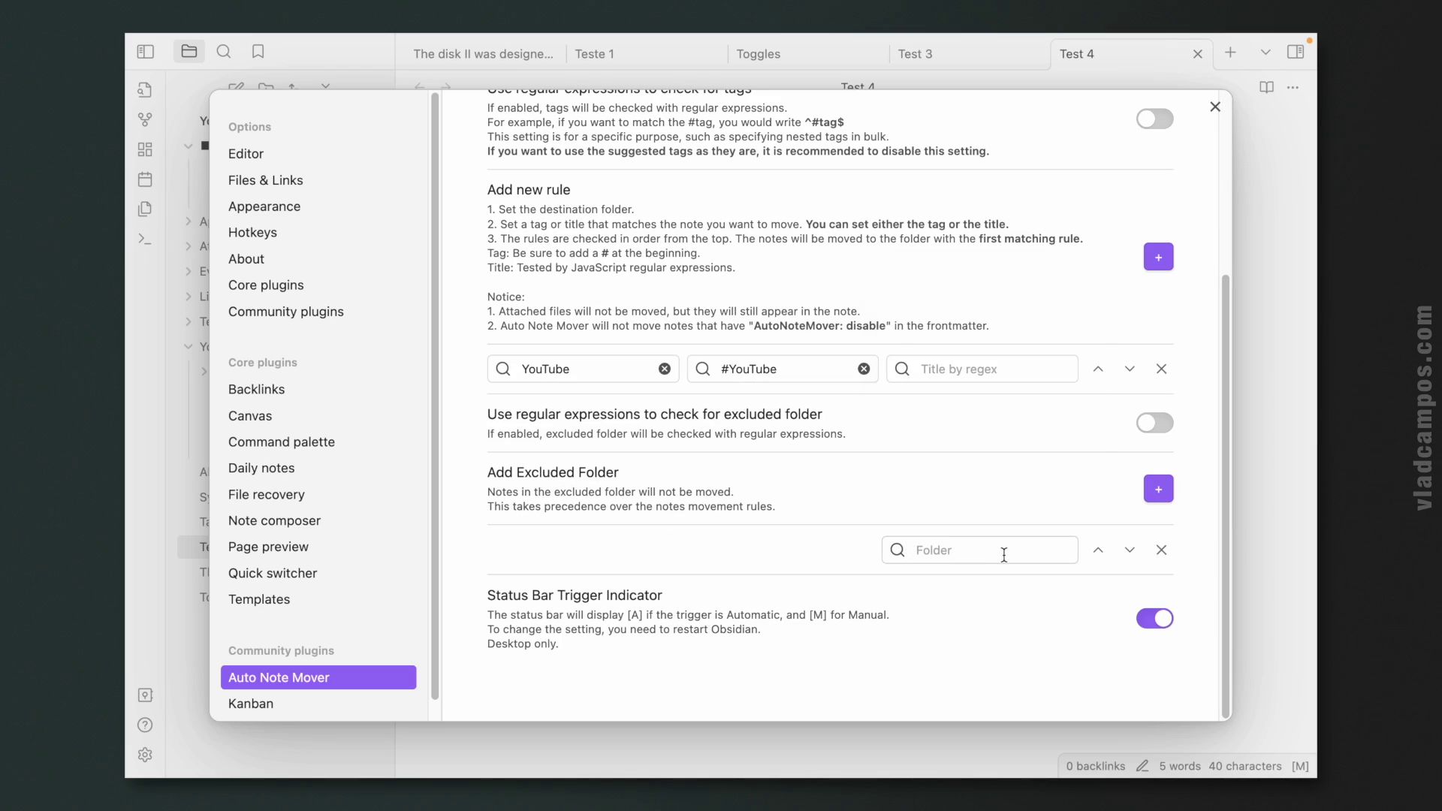
left_click(1004, 555)
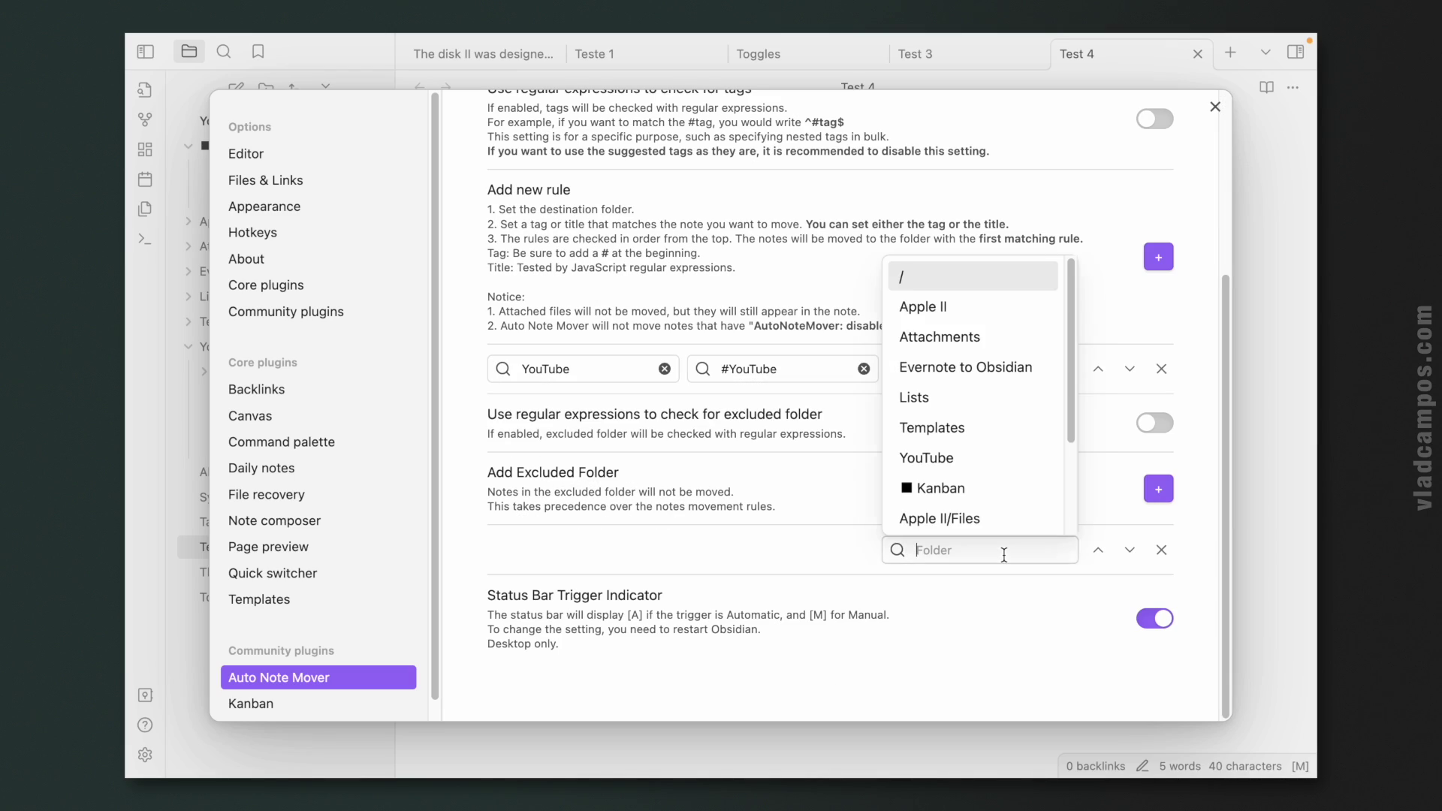
type("tem")
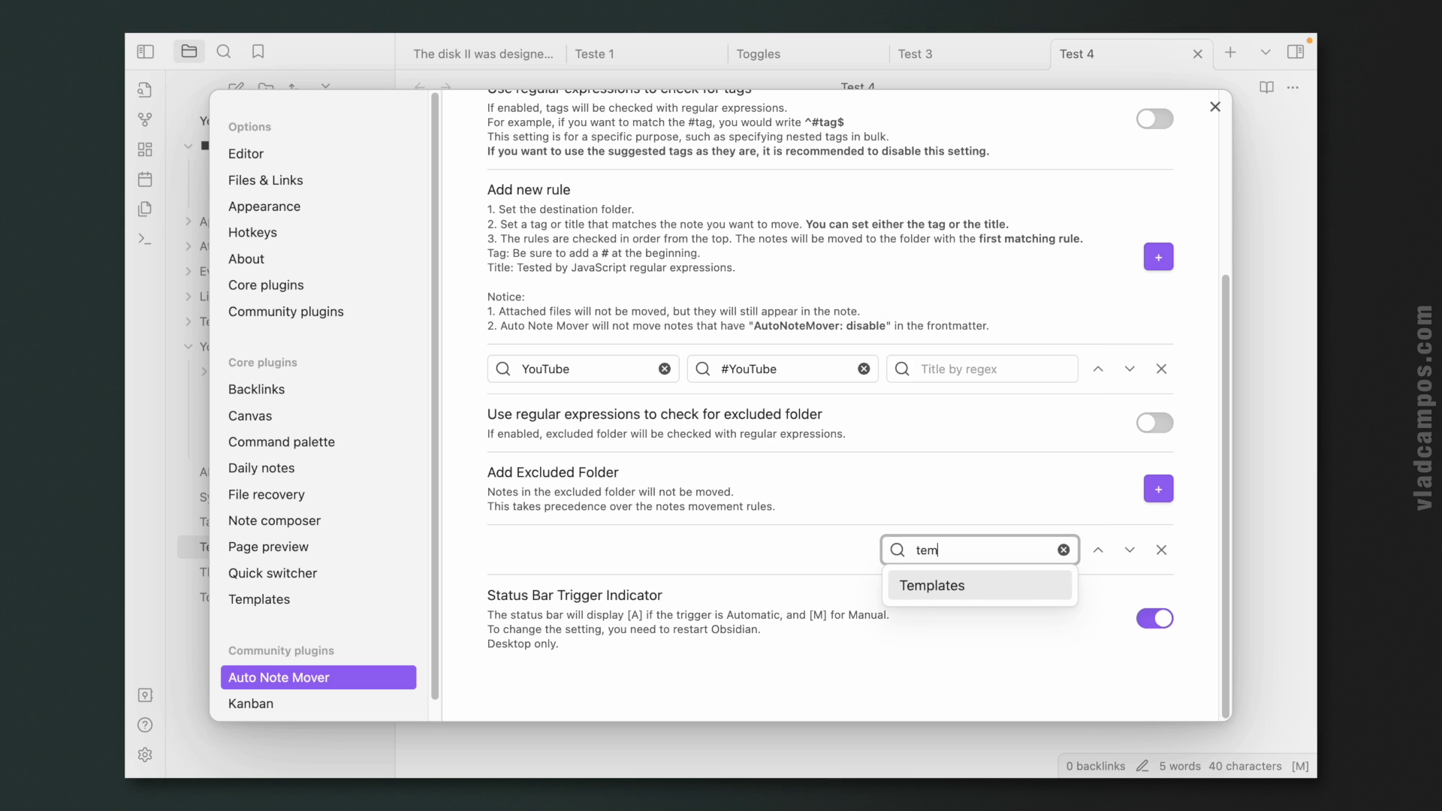
Set the Auto Note Mover trigger to Automatic and close the settings
scroll(1071, 272, "up", 4)
left_click(1106, 268)
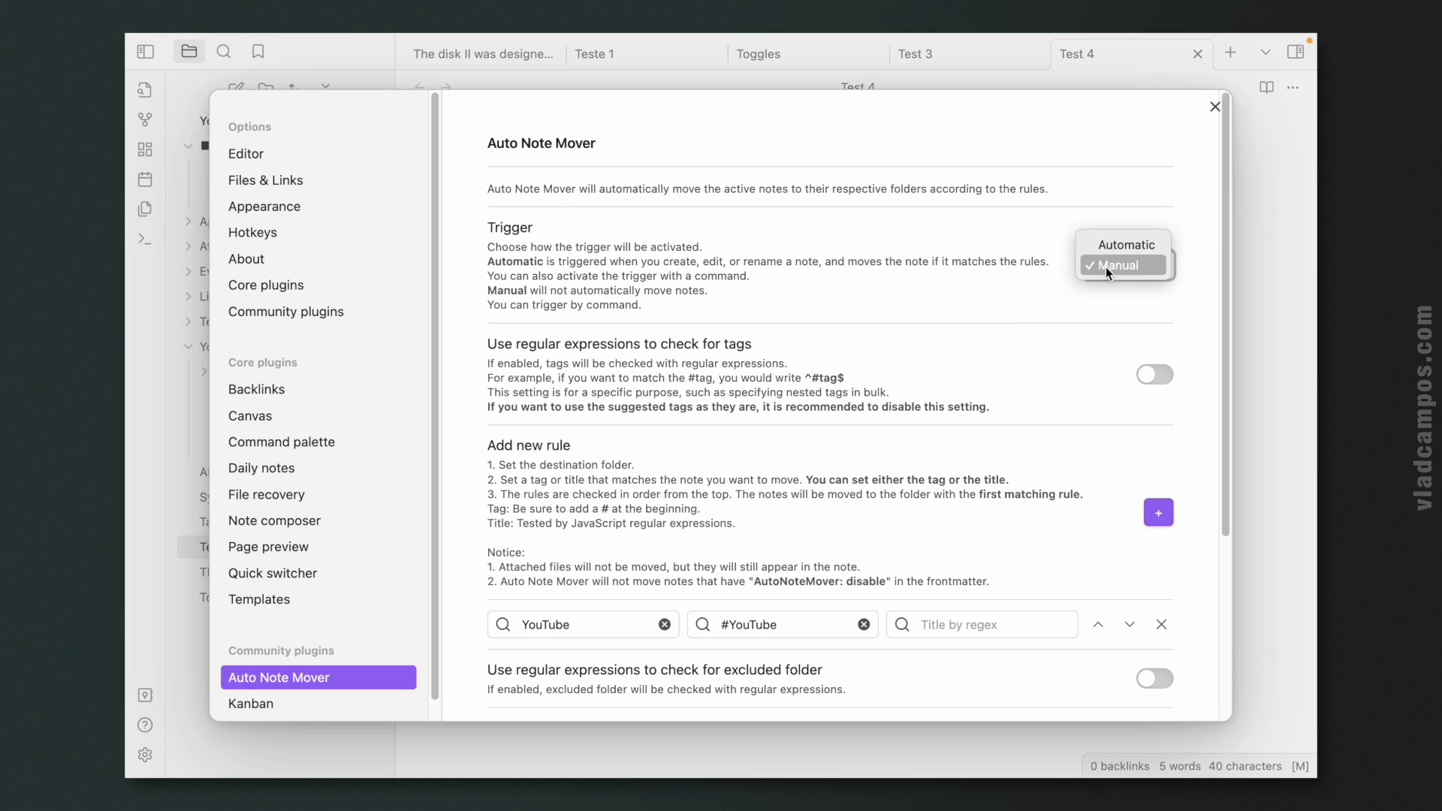
left_click(1113, 246)
left_click(1214, 105)
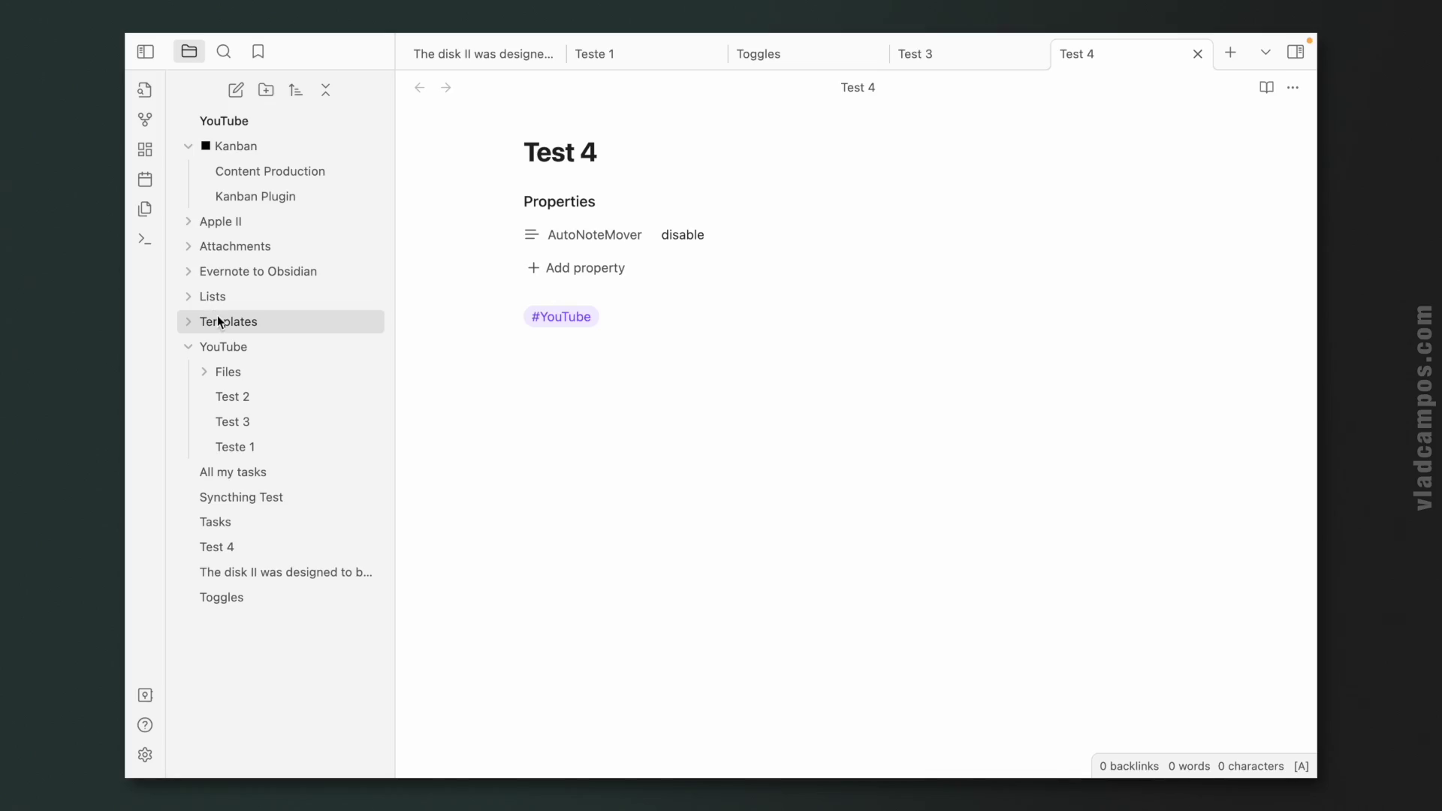
Create a note titled "Test 5" inside the Templates folder and tag it #YouTube
right_click(223, 317)
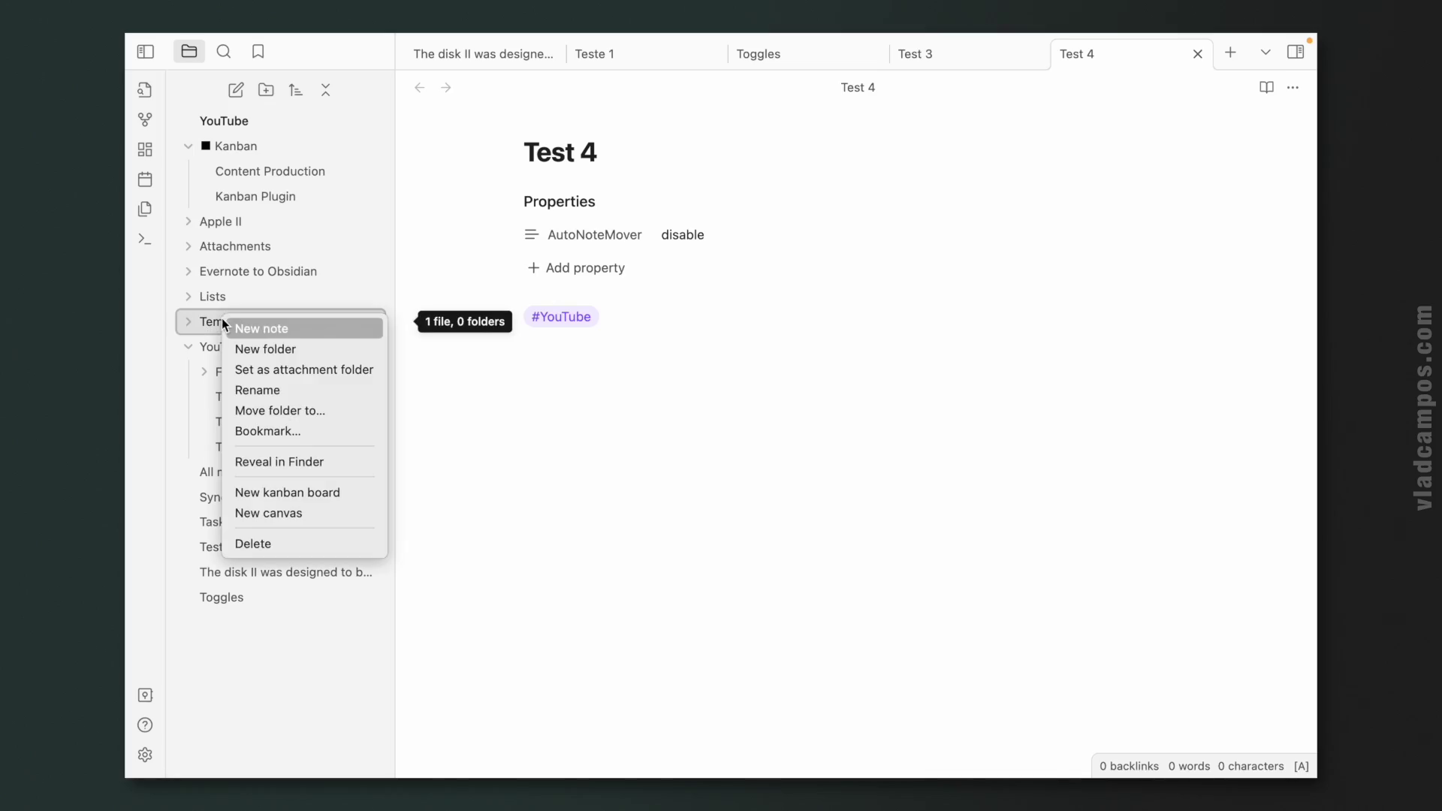
left_click(254, 329)
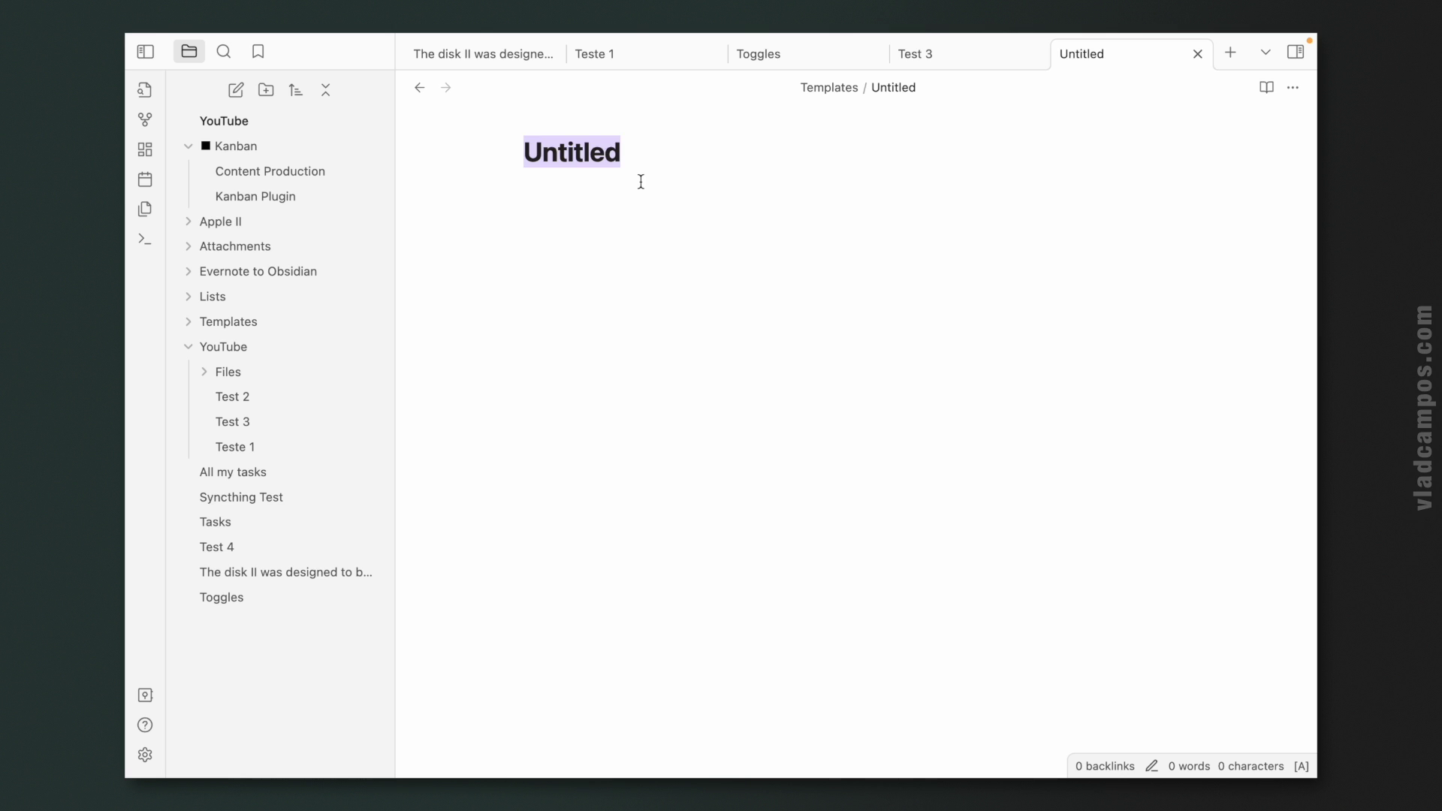
type("Test 5")
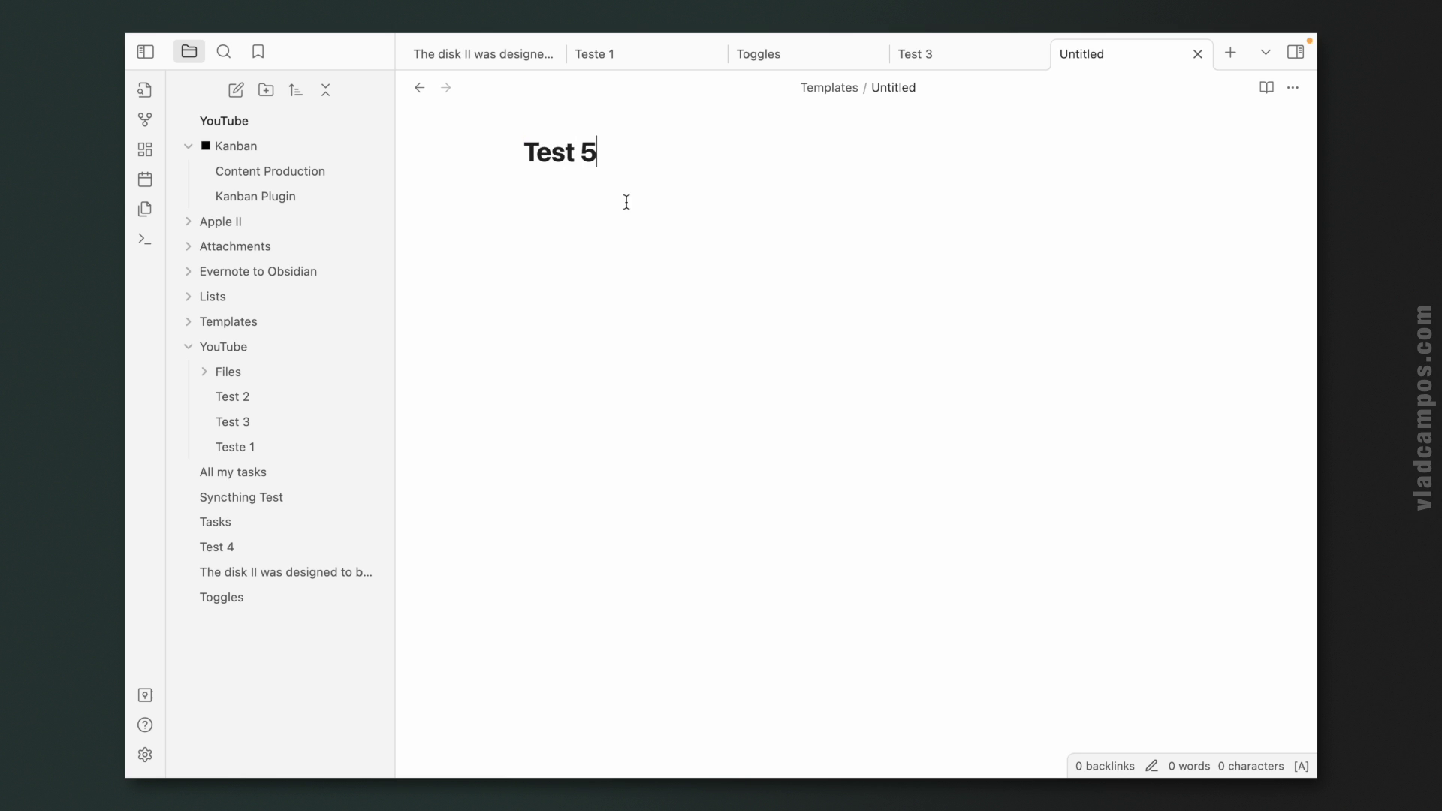
key("Return")
type("#Y")
left_click(606, 224)
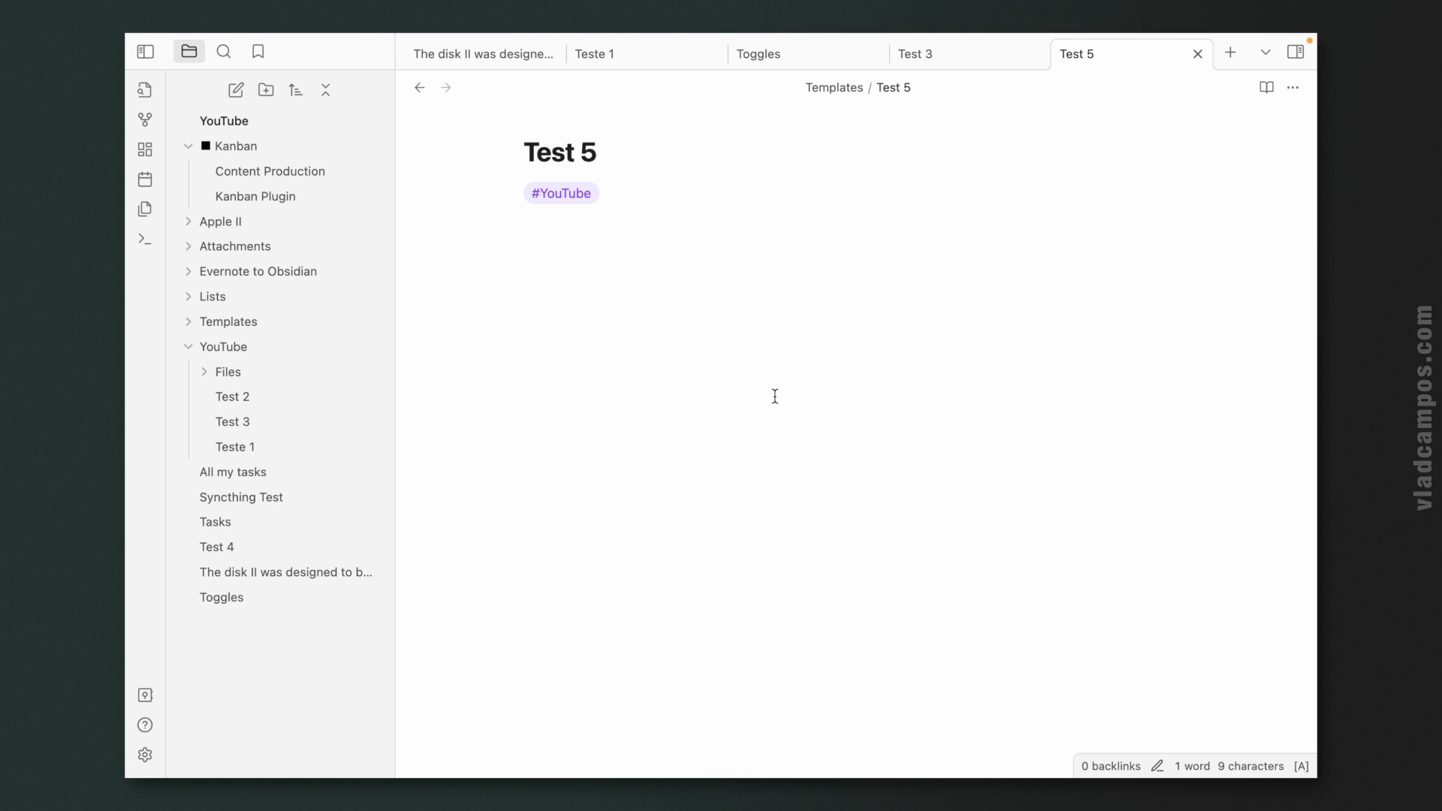
Examine the Auto Note Mover options, especially the use of regular expressions to check for tags
left_click(141, 755)
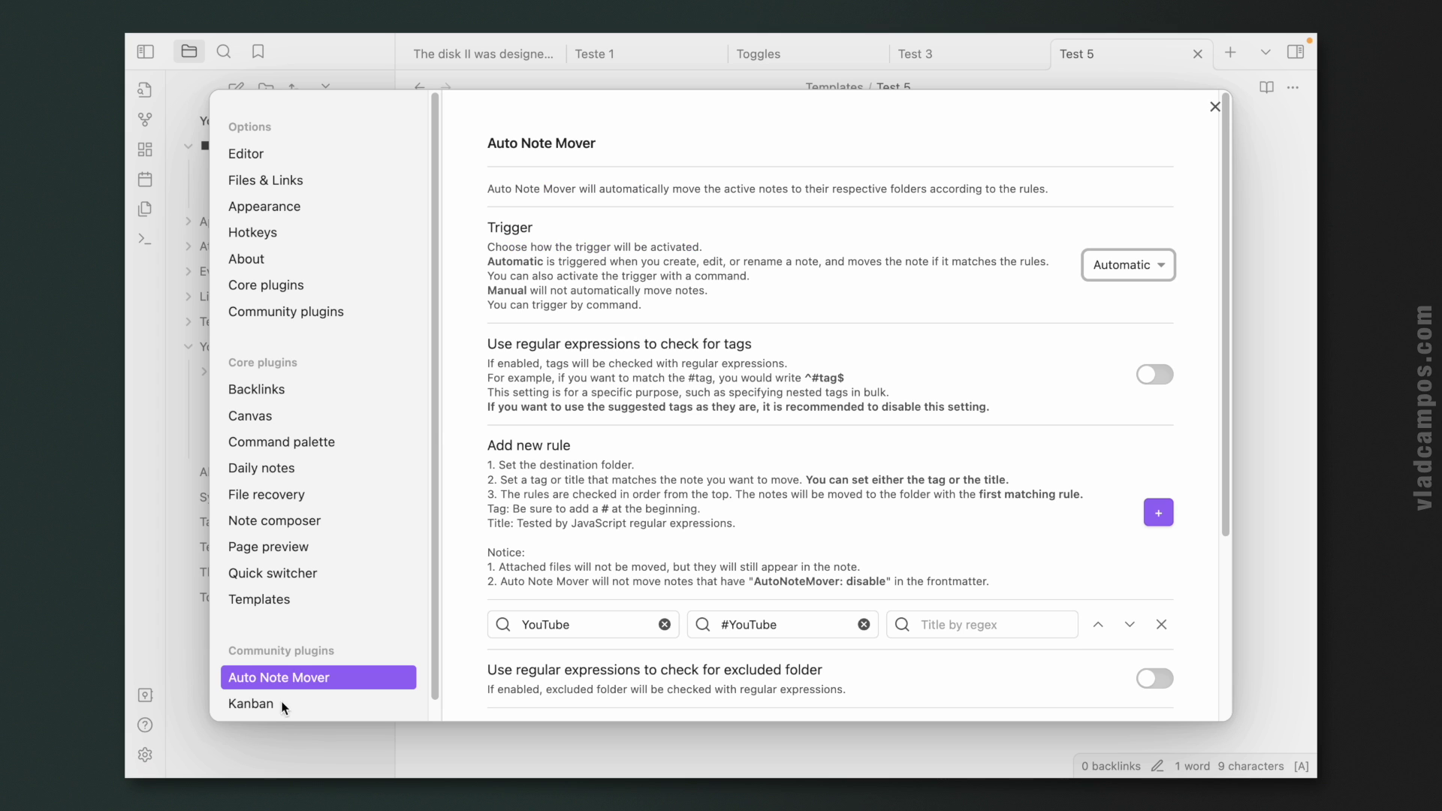
scroll(678, 472, "down", 5)
scroll(760, 484, "down", 4)
scroll(760, 484, "up", 2)
scroll(751, 503, "up", 1)
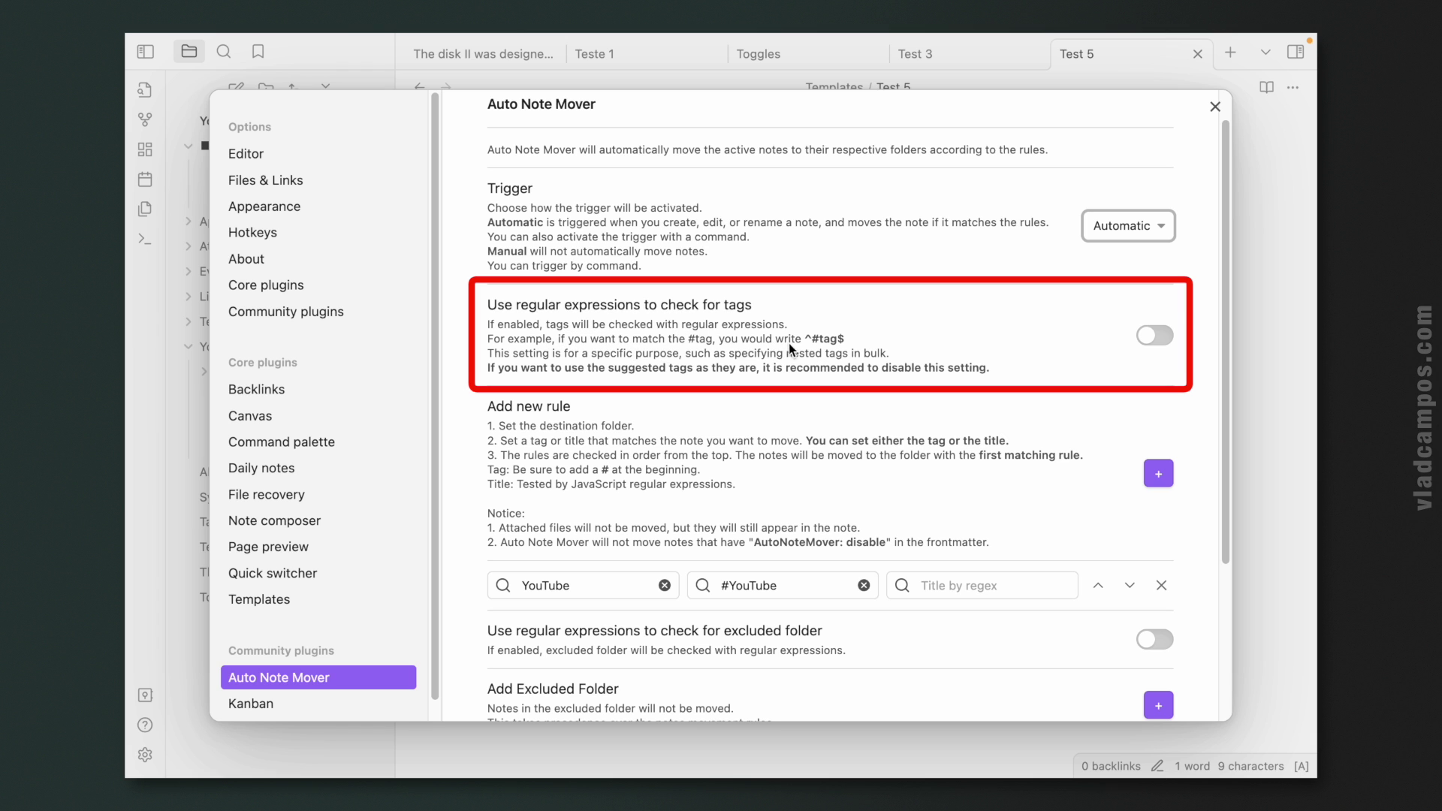
scroll(969, 365, "down", 2)
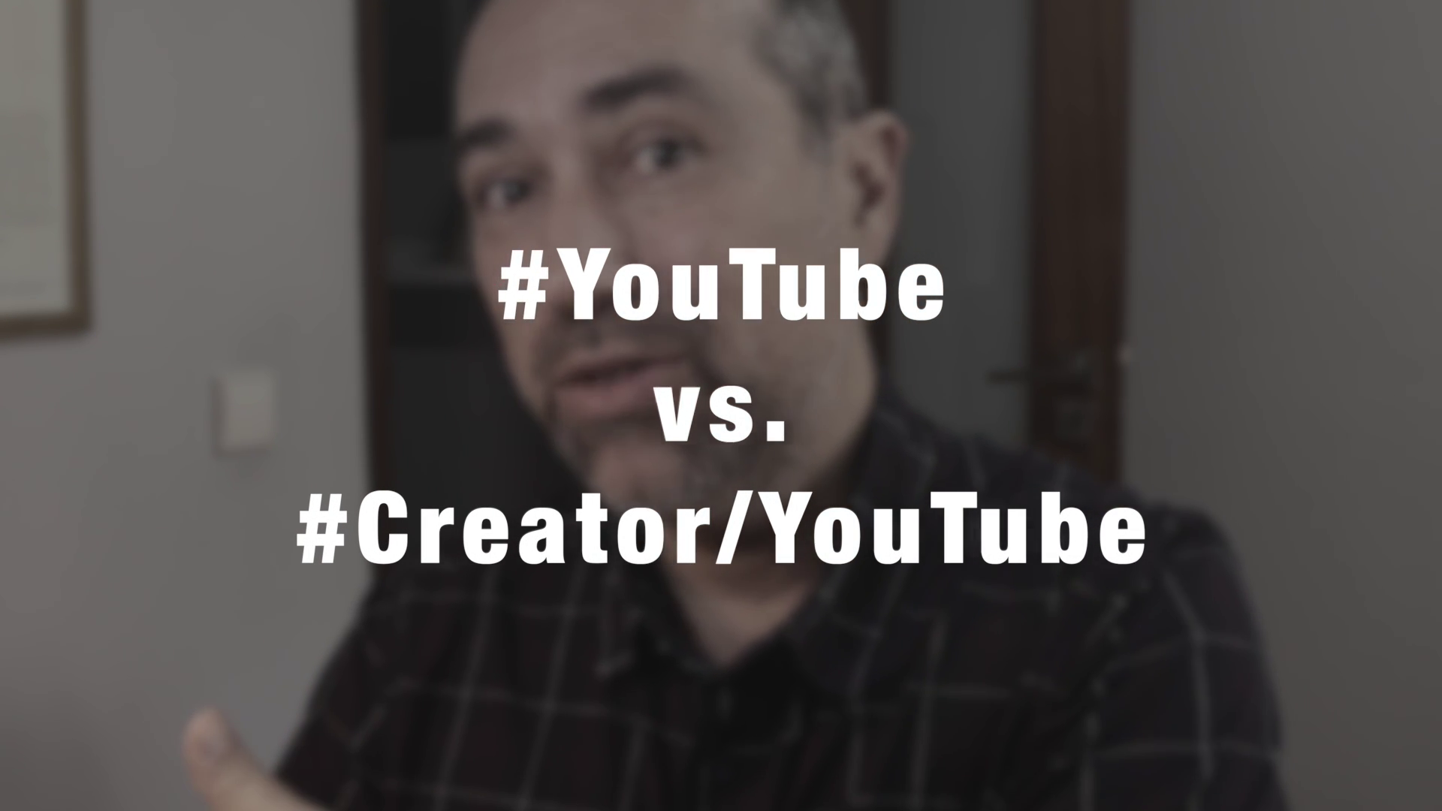
Title the new untitled note "Test 5" and give it a tags property with the nested tag Creator/YouTube
type("Test")
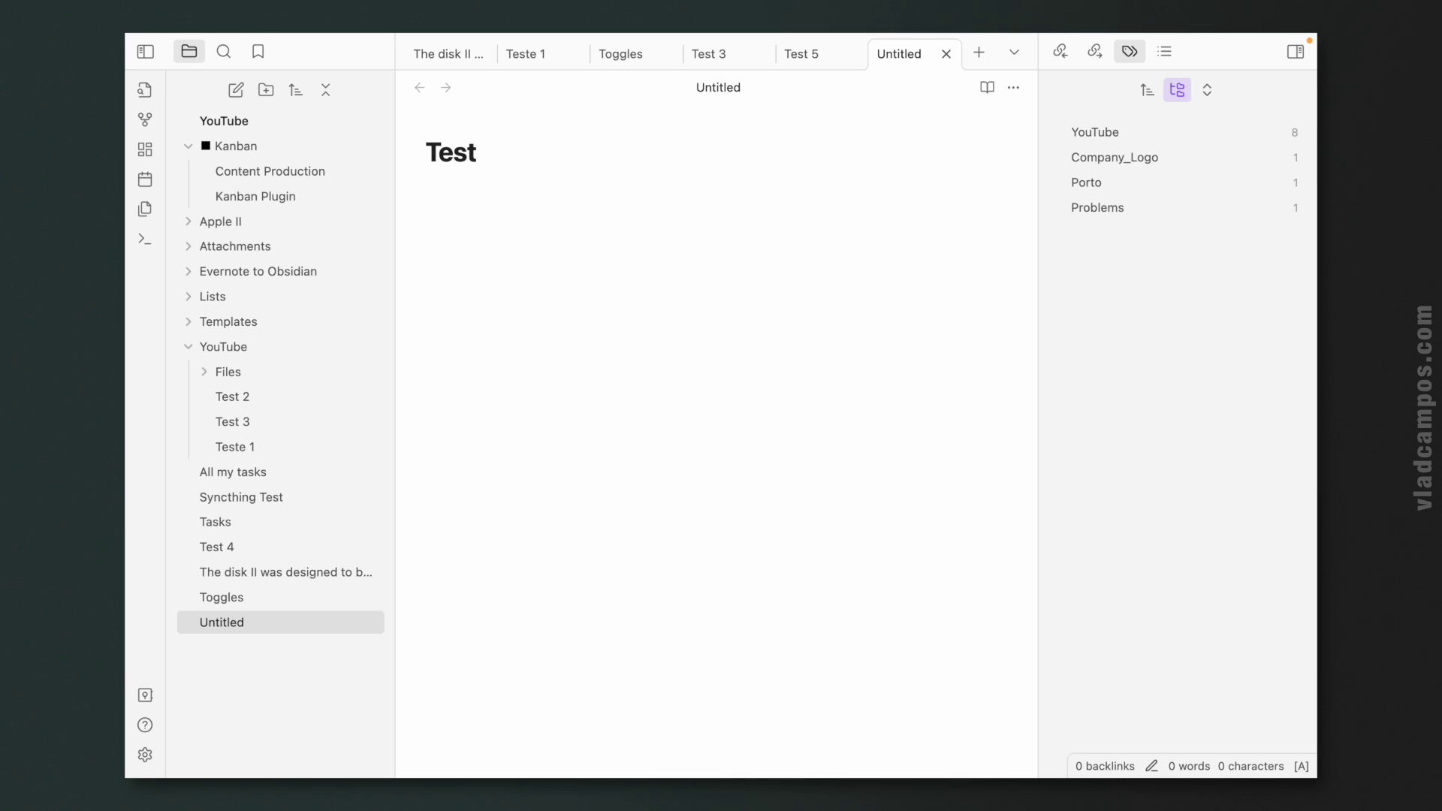
type(" 5")
key("Return")
type("---")
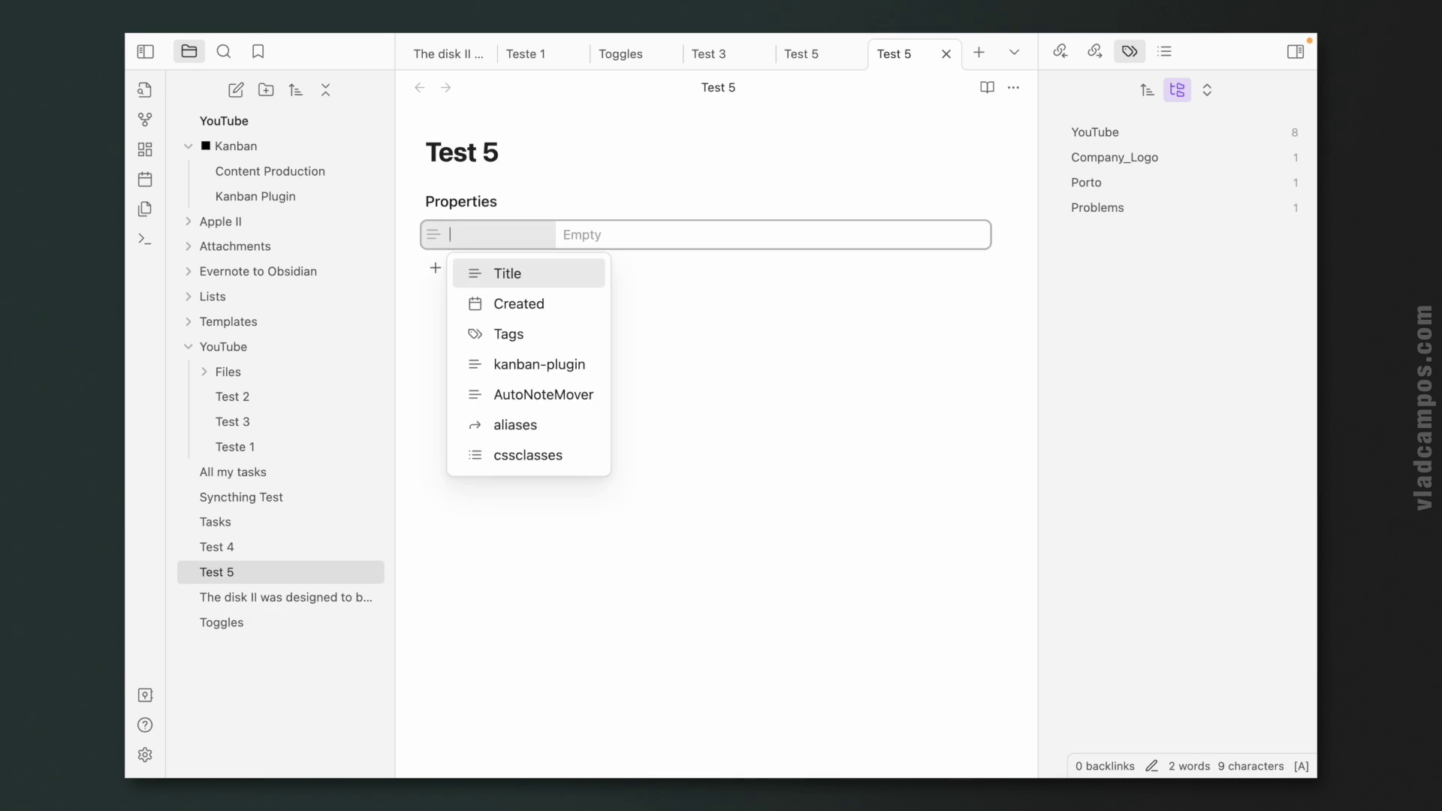
type("ta")
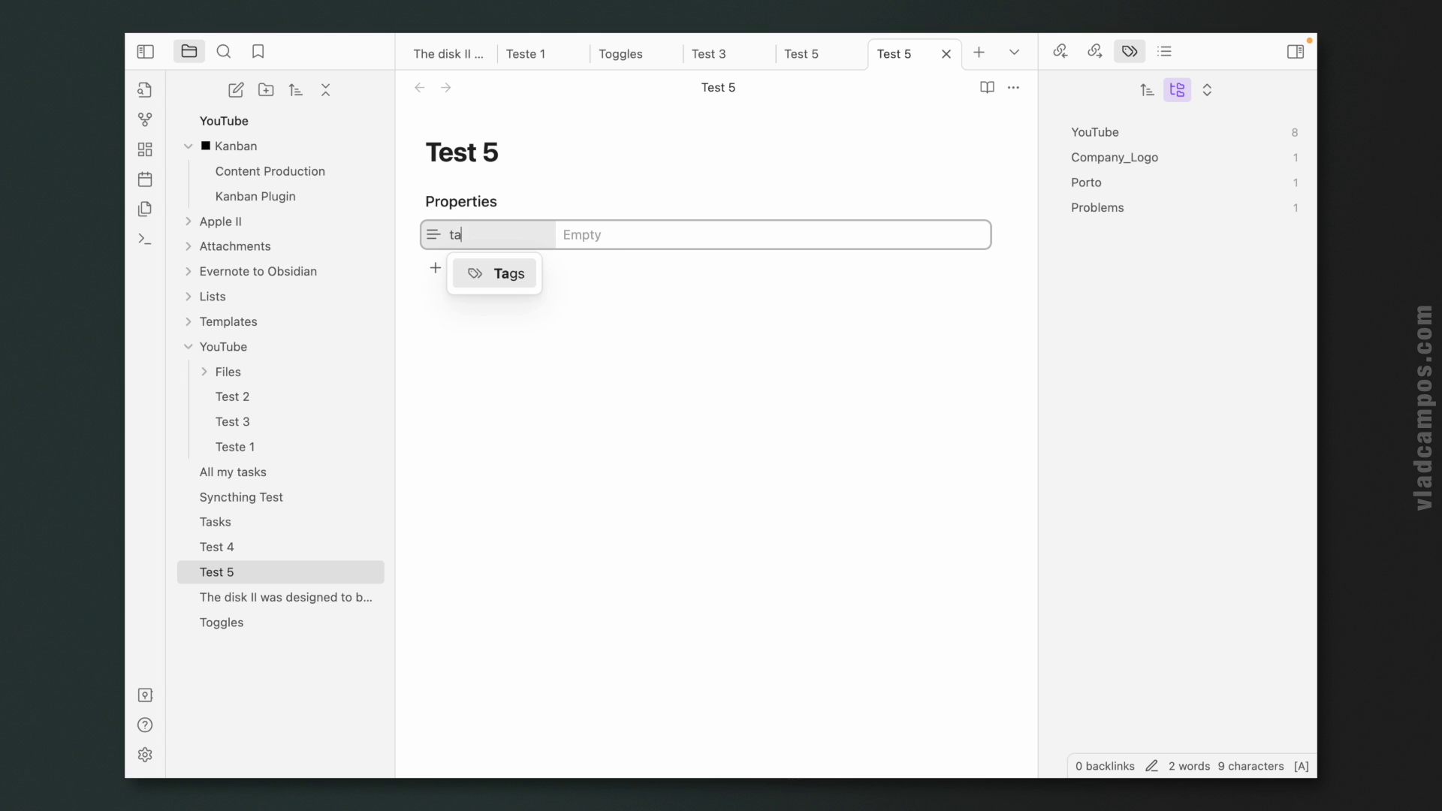
left_click(499, 287)
type("Creator")
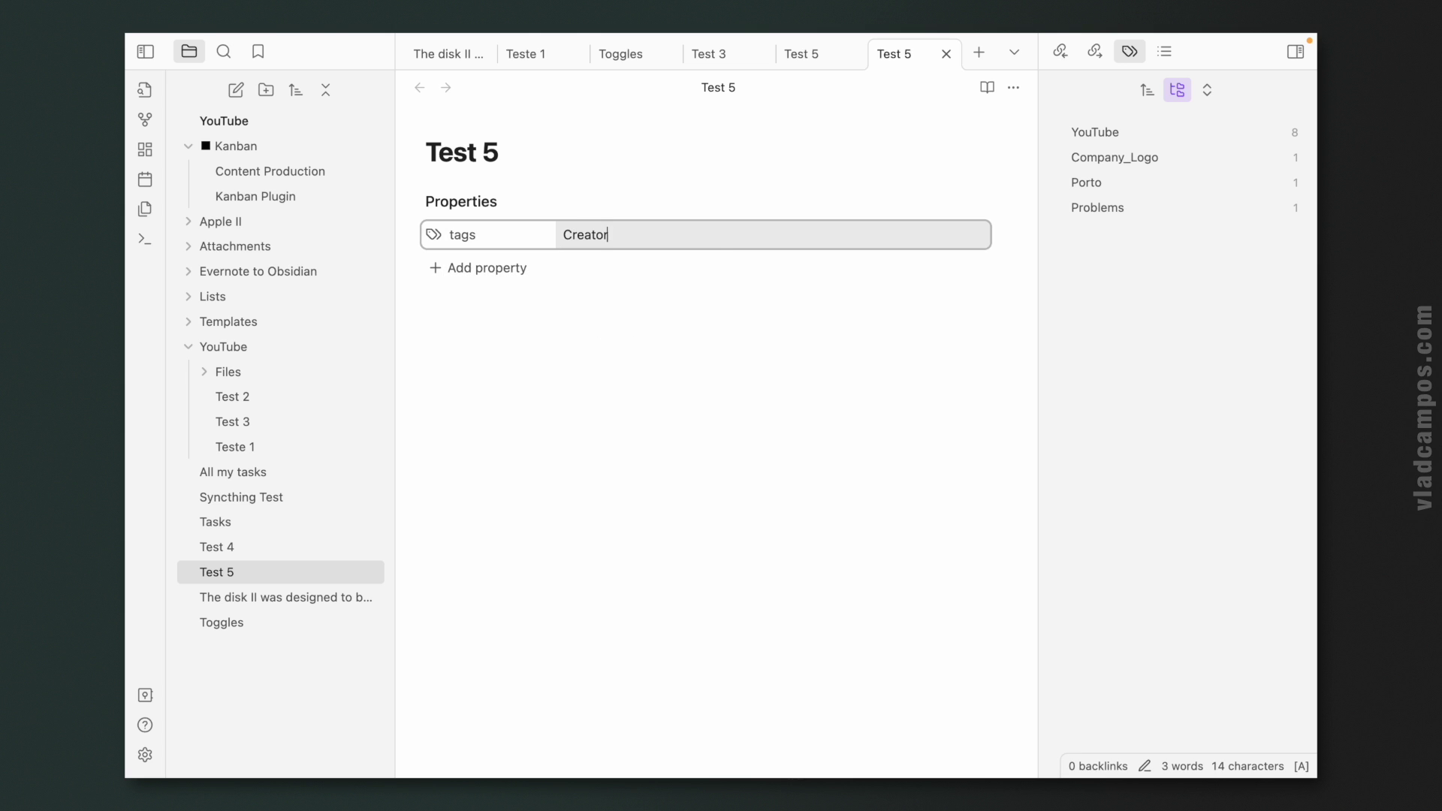
type("/YouTube")
key("Return")
left_click(587, 359)
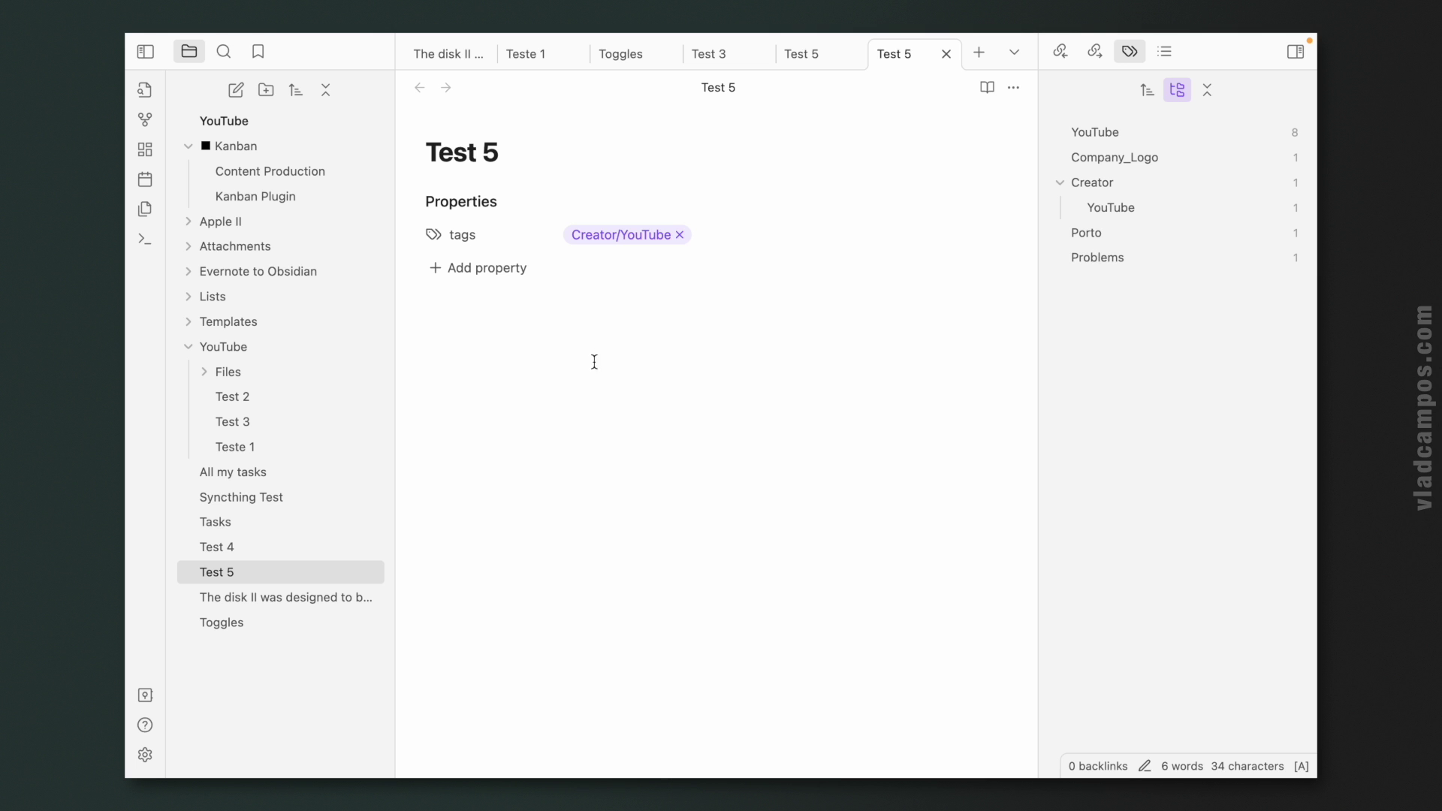
Add an Auto Note Mover rule sending notes tagged #Creator/YouTube to the YouTube folder, and close the settings
left_click(146, 754)
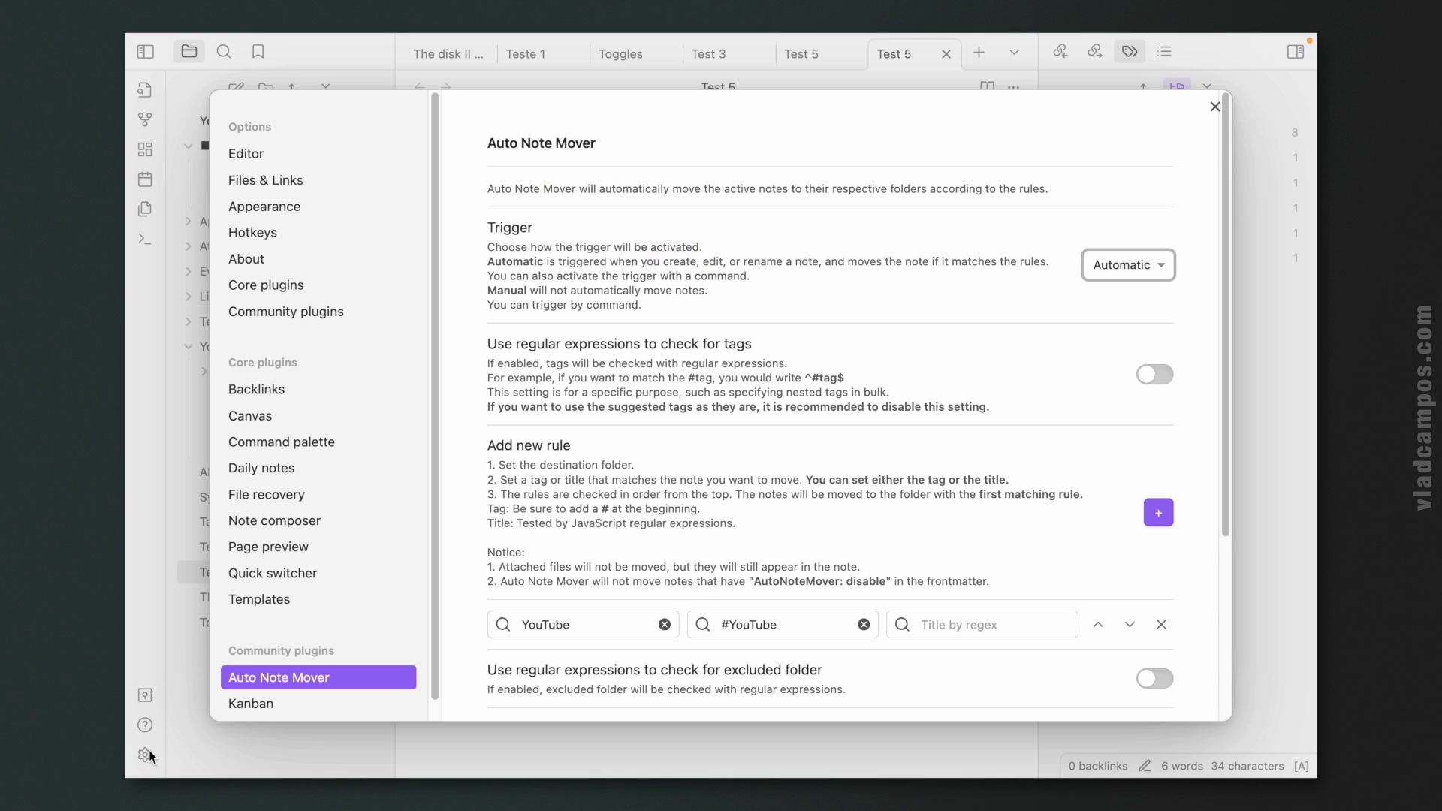
scroll(818, 448, "down", 4)
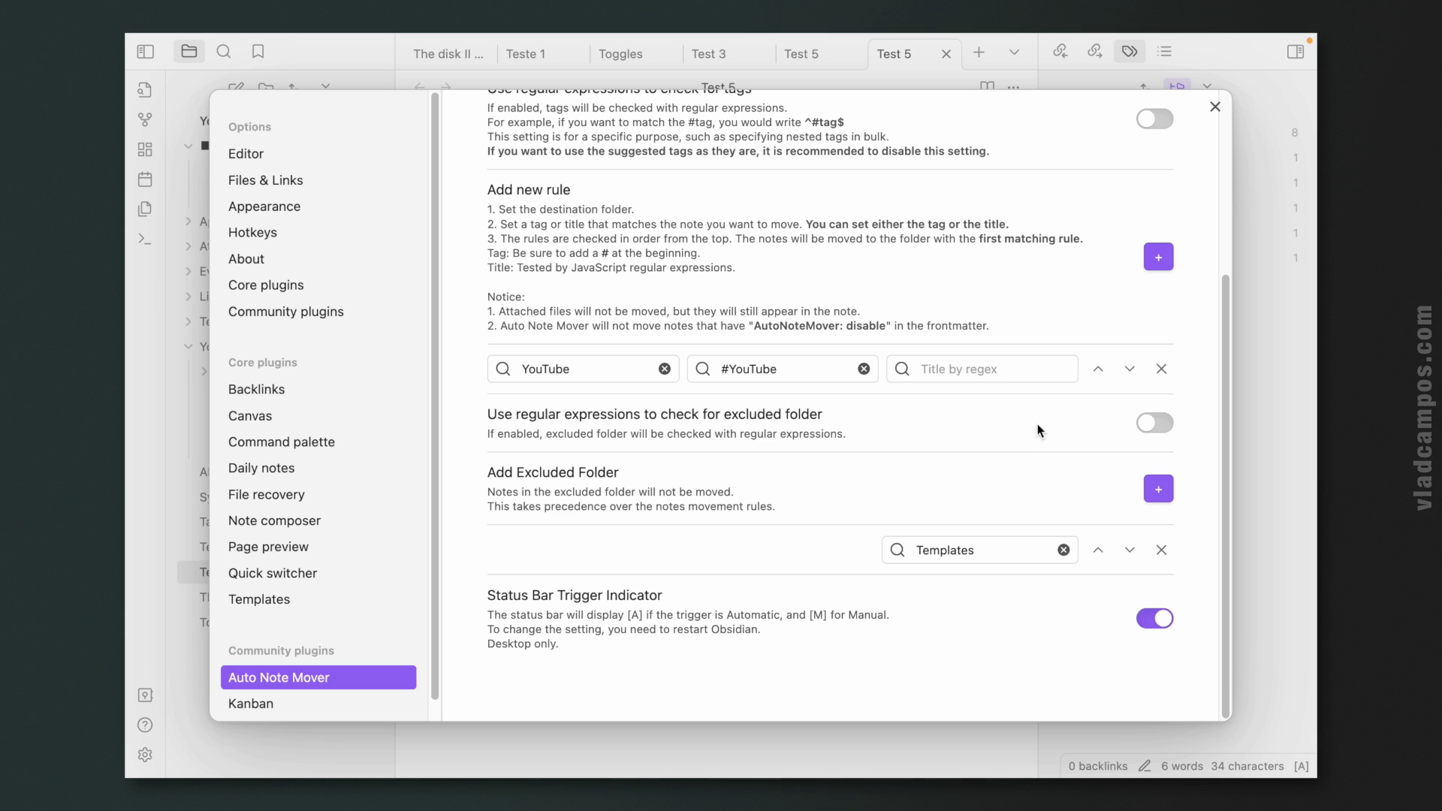
left_click(1149, 264)
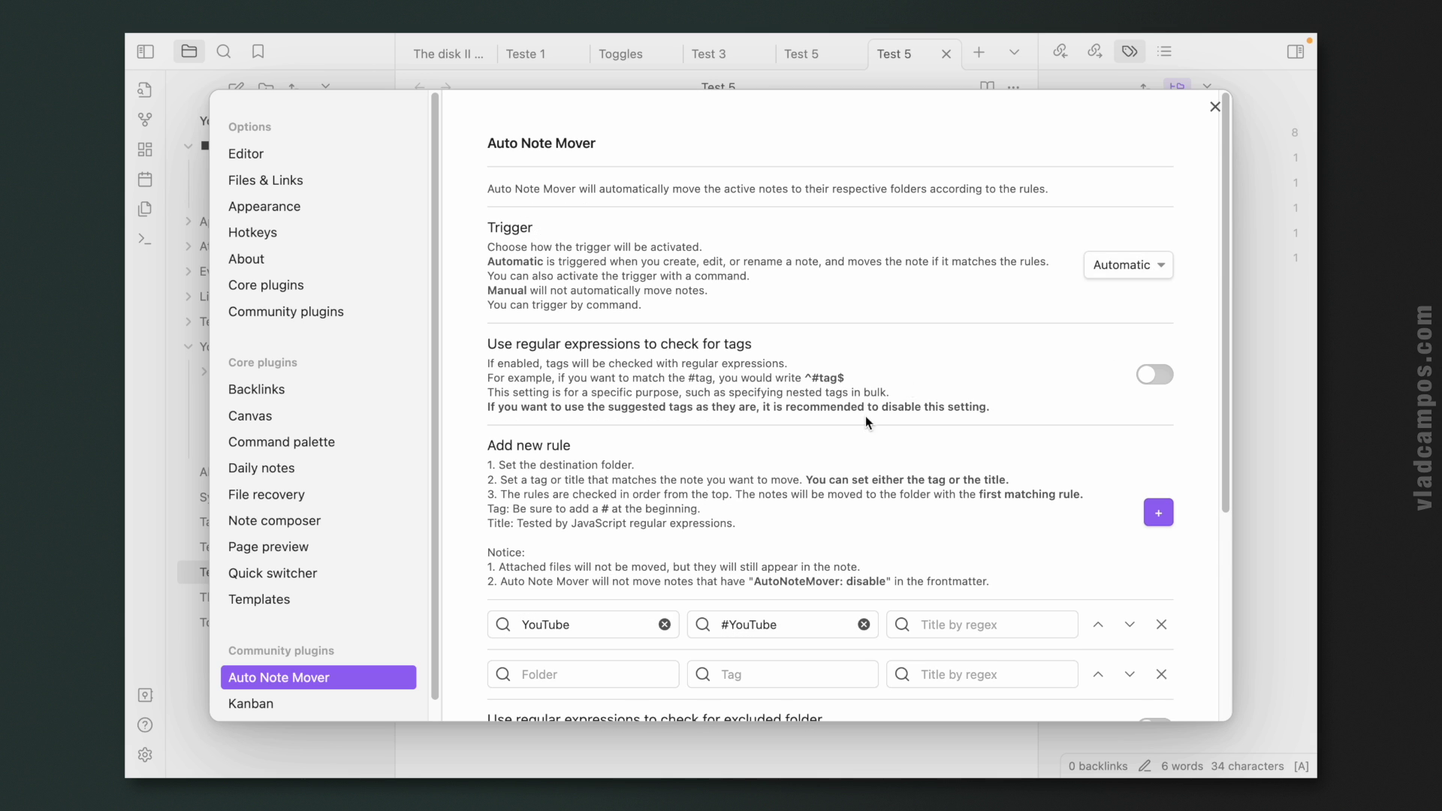
scroll(856, 424, "down", 1)
left_click(571, 595)
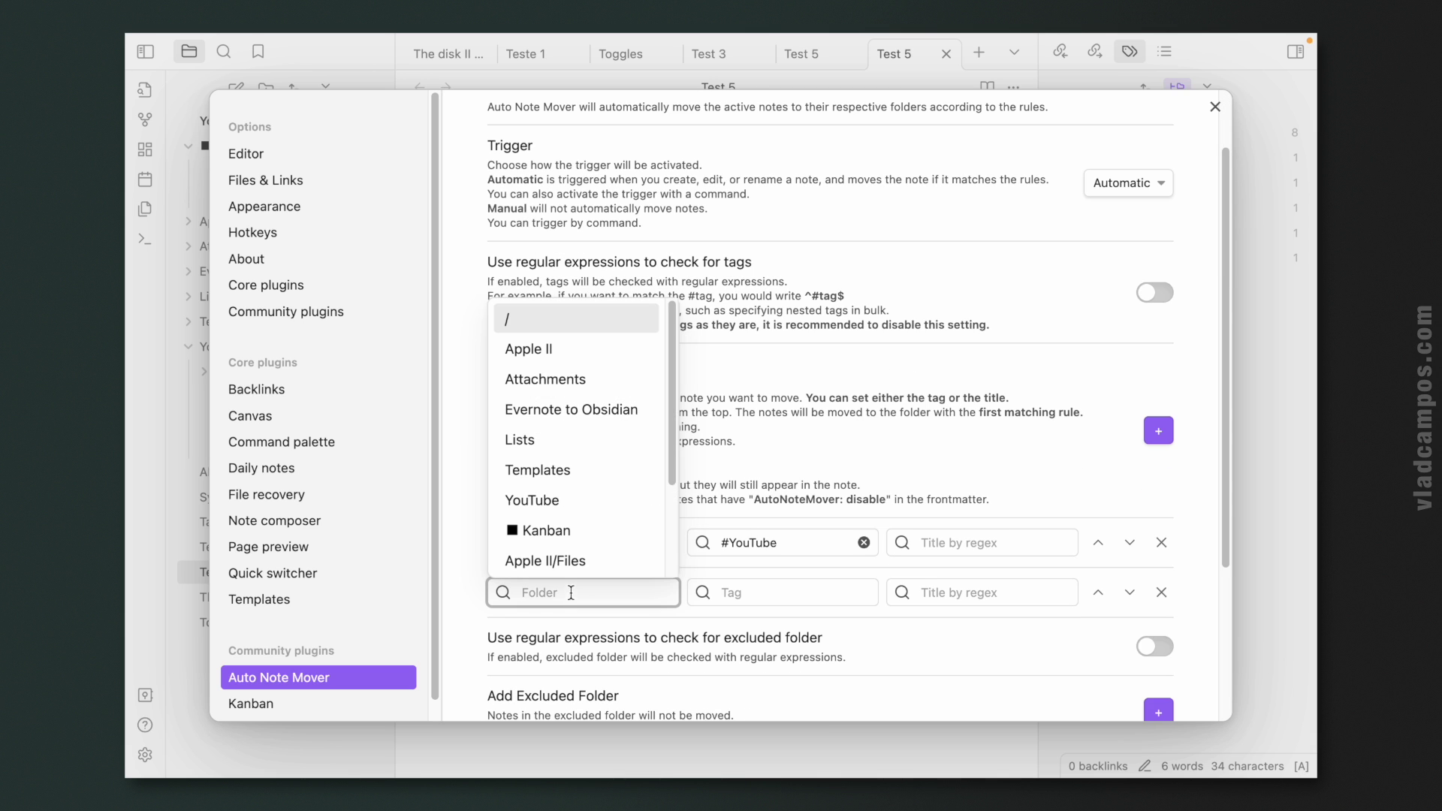
left_click(549, 500)
left_click(735, 592)
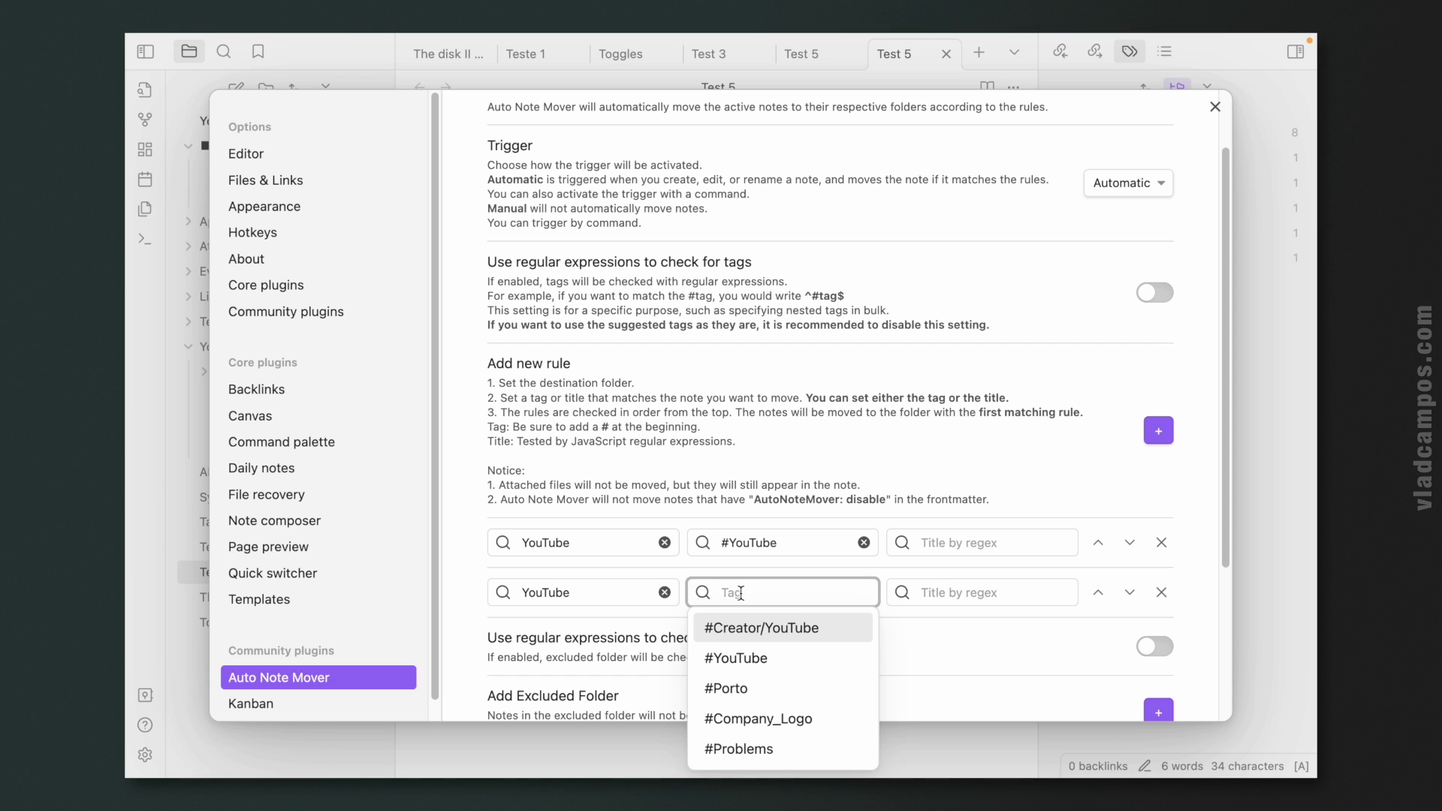
left_click(743, 627)
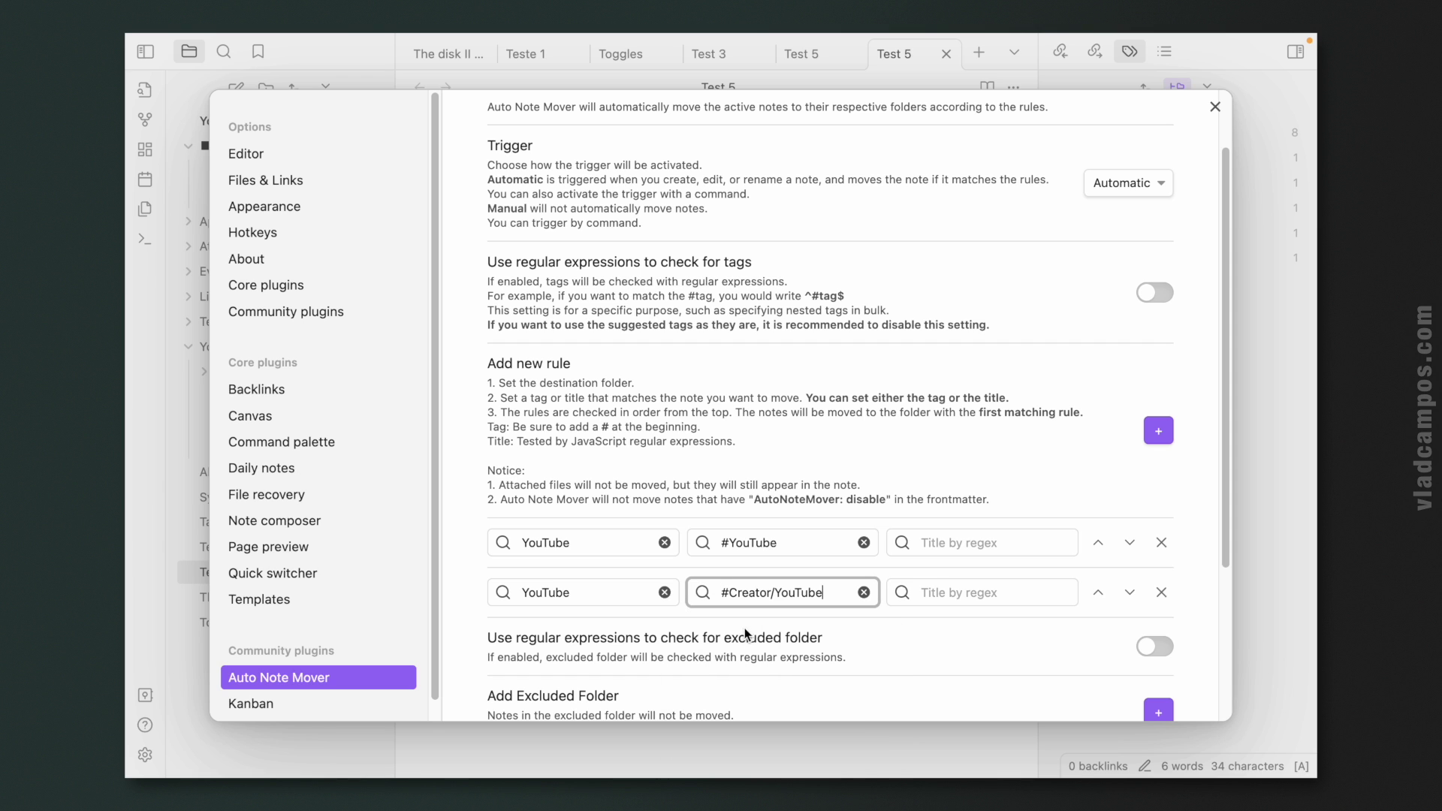
left_click(1214, 107)
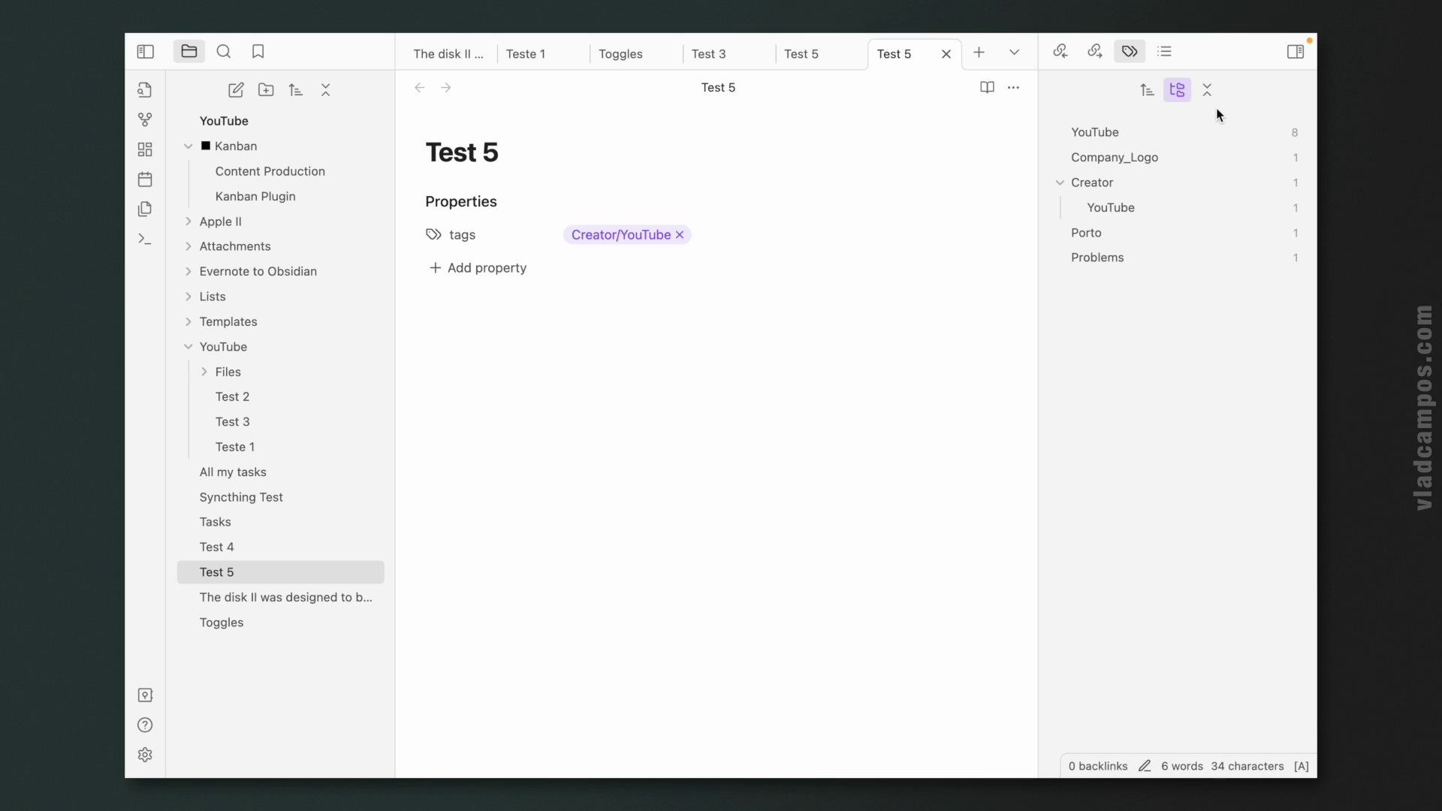
Create a note titled "Test 6" and tag it #Creator/YouTube in its body
left_click(242, 92)
type("T")
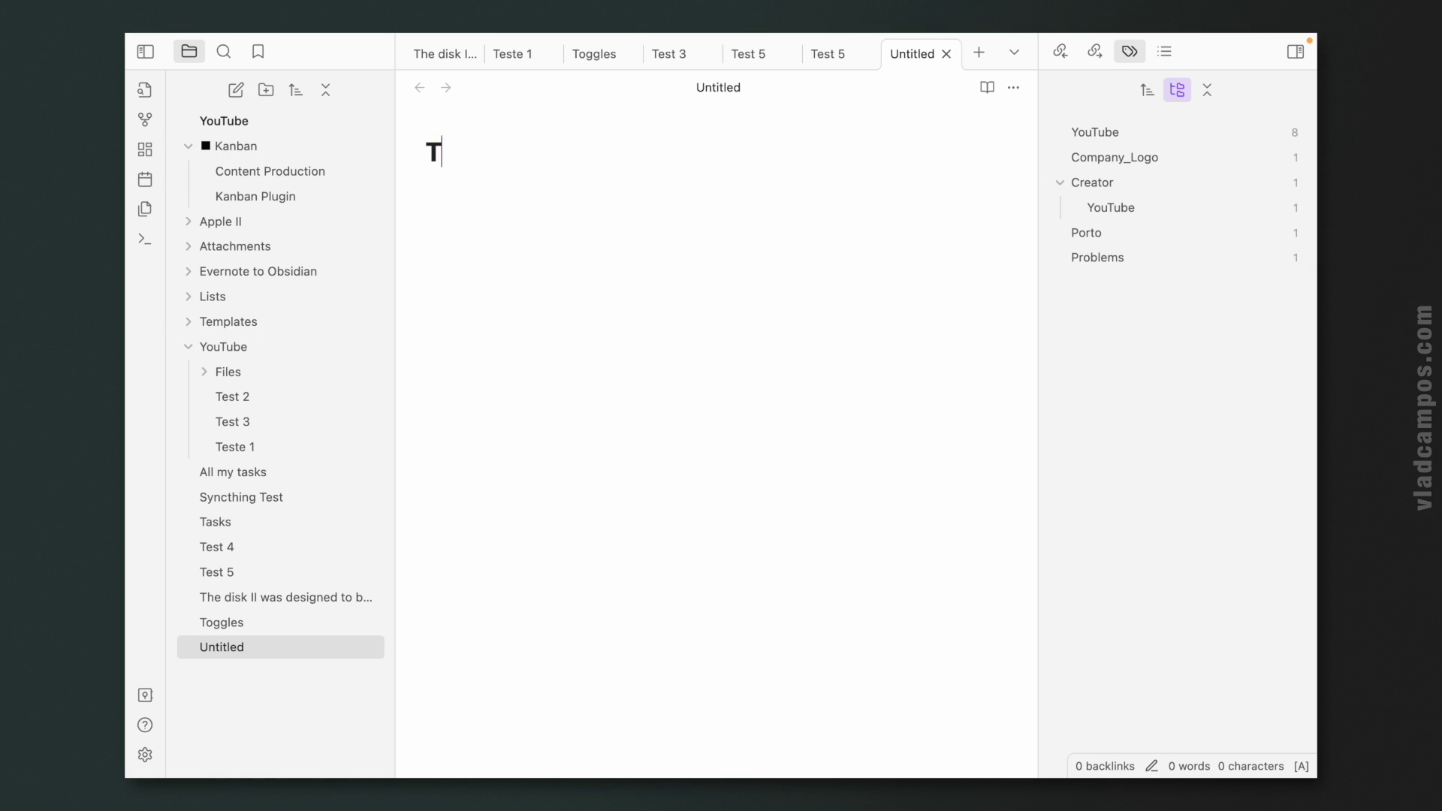
type("est 6")
key("Return")
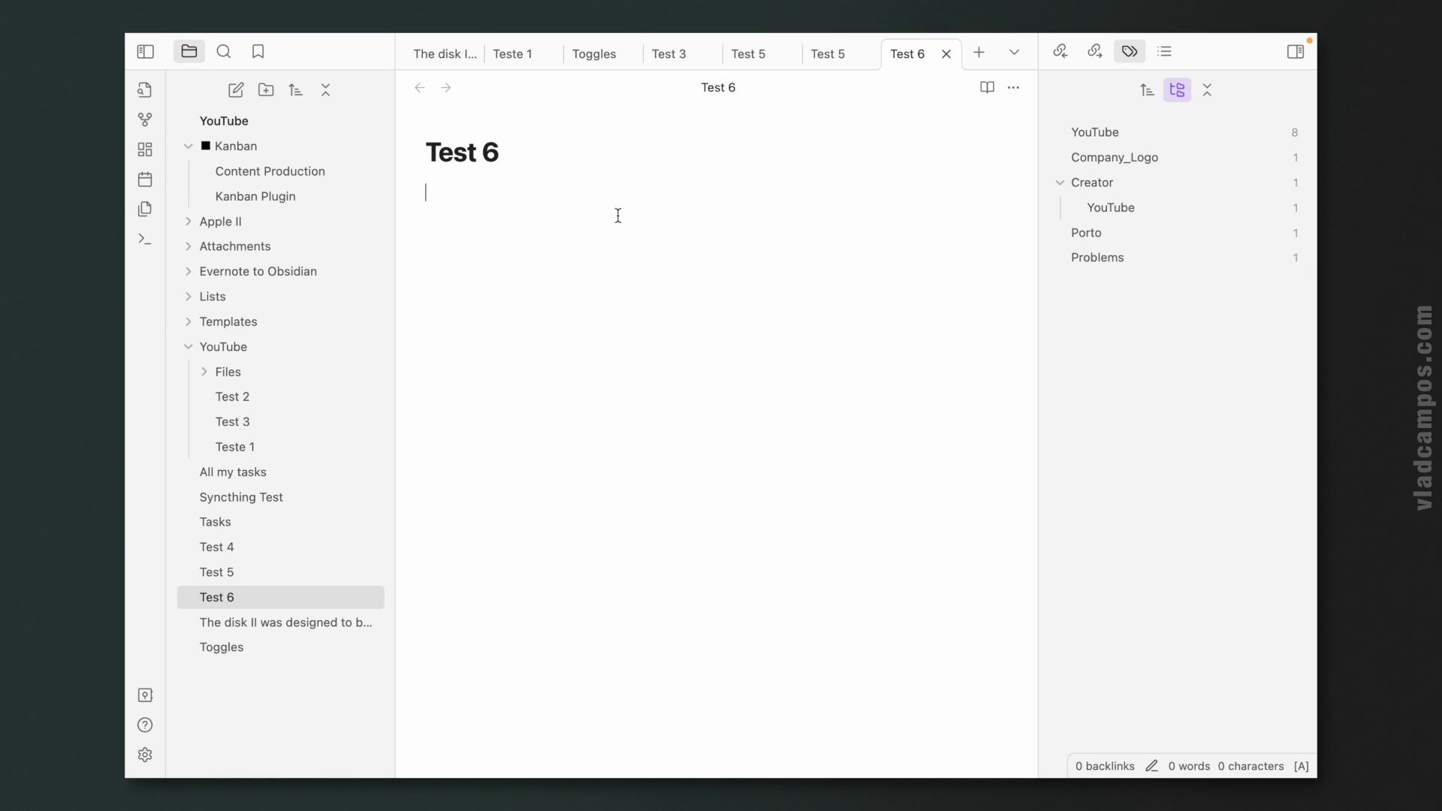
type("#Cr")
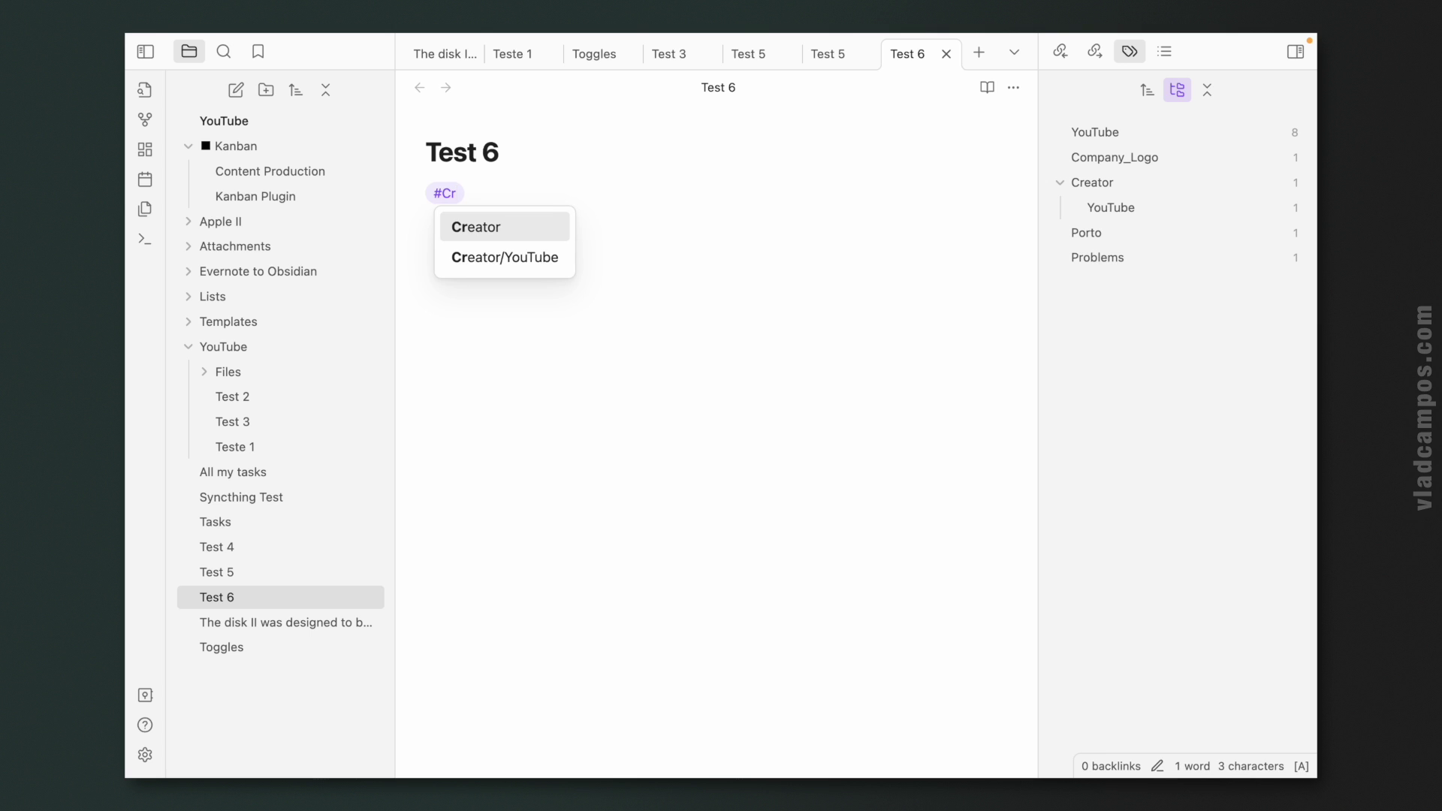
left_click(556, 256)
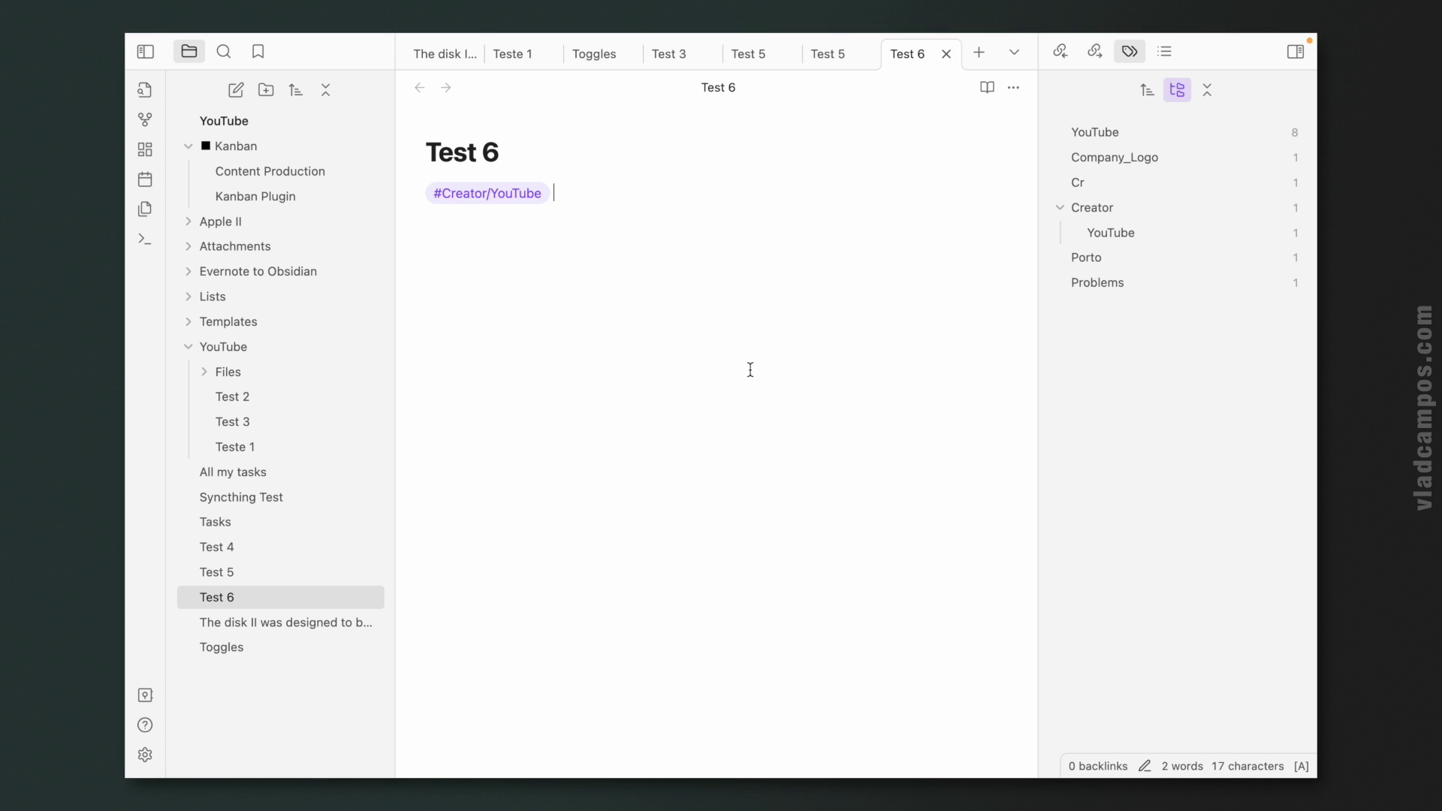